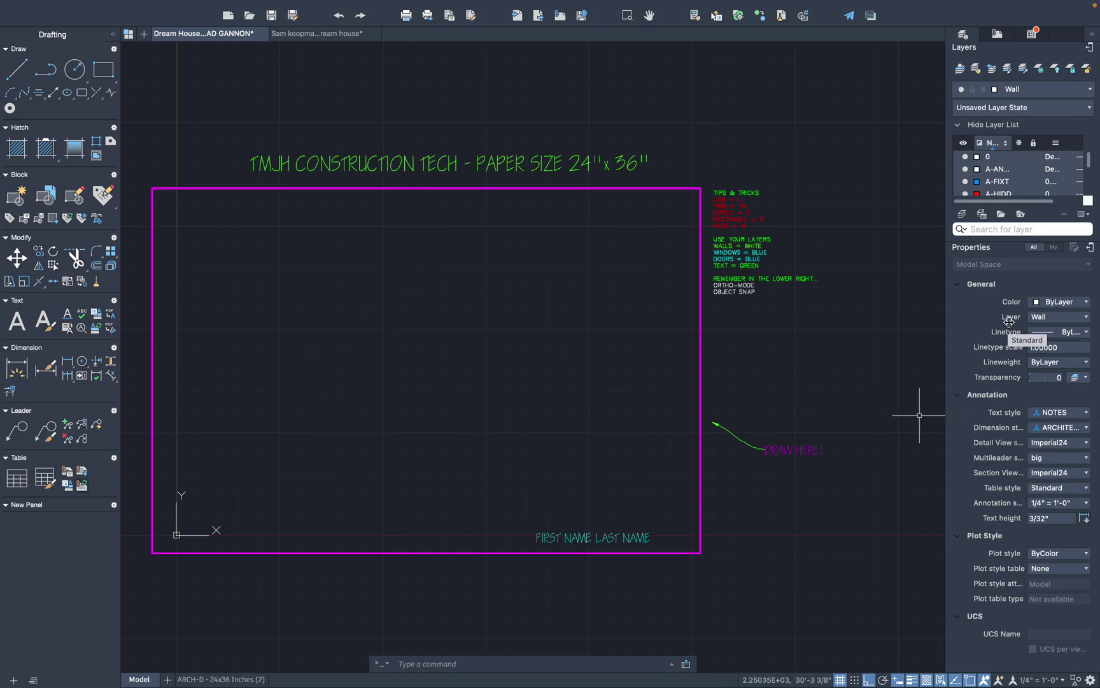
Draw a horizontal 10'11" wall line for Bedroom1's upper edge inside the magenta frame and check its length.
left_click(15, 70)
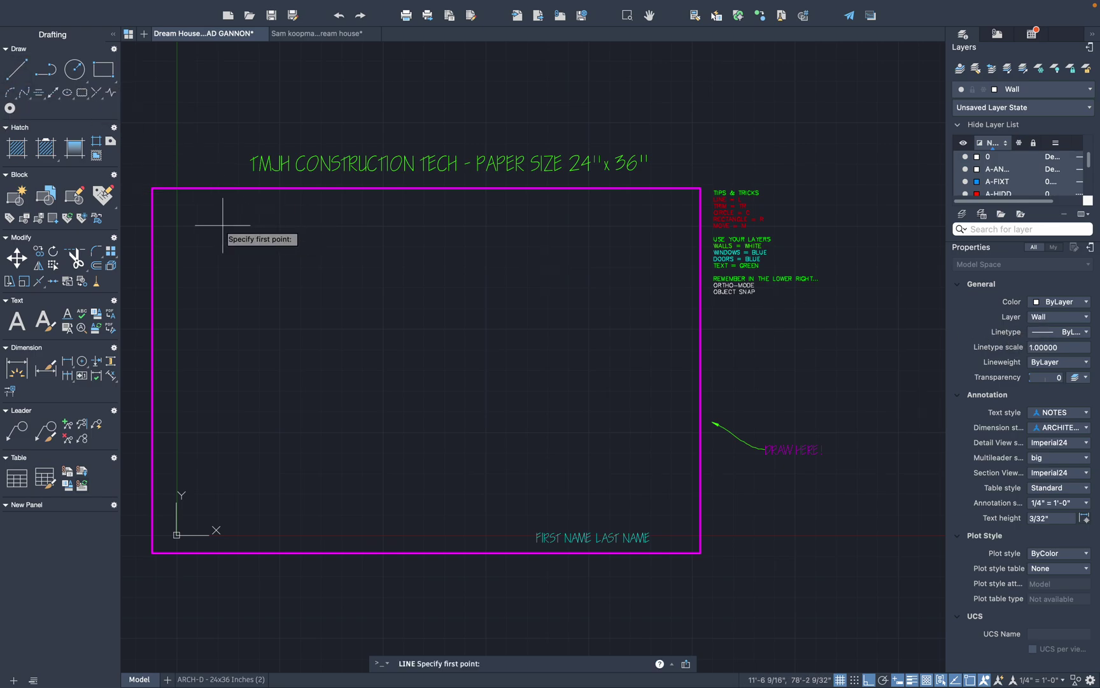
left_click(237, 249)
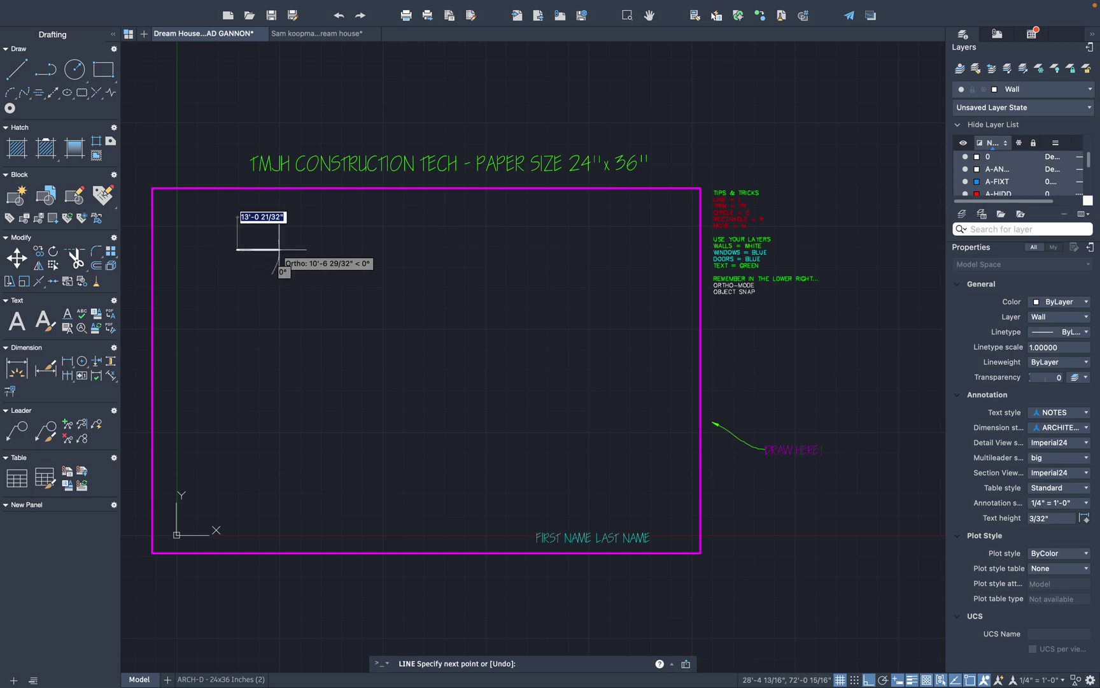
key("ctrl+Left")
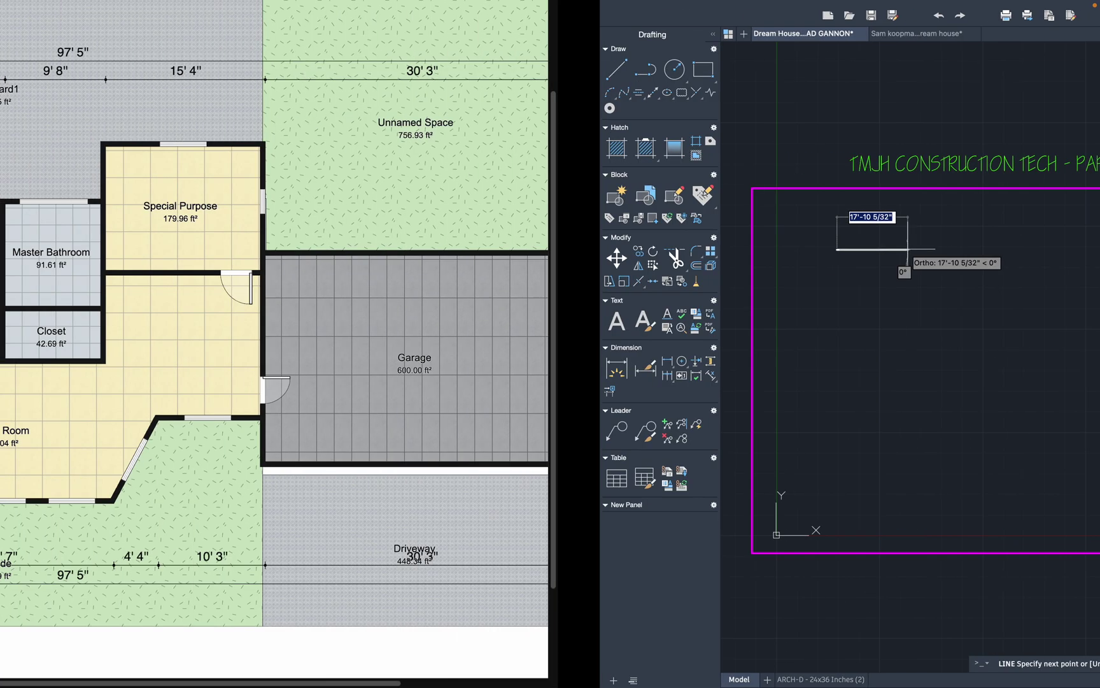
key("ctrl+Right")
type("1")
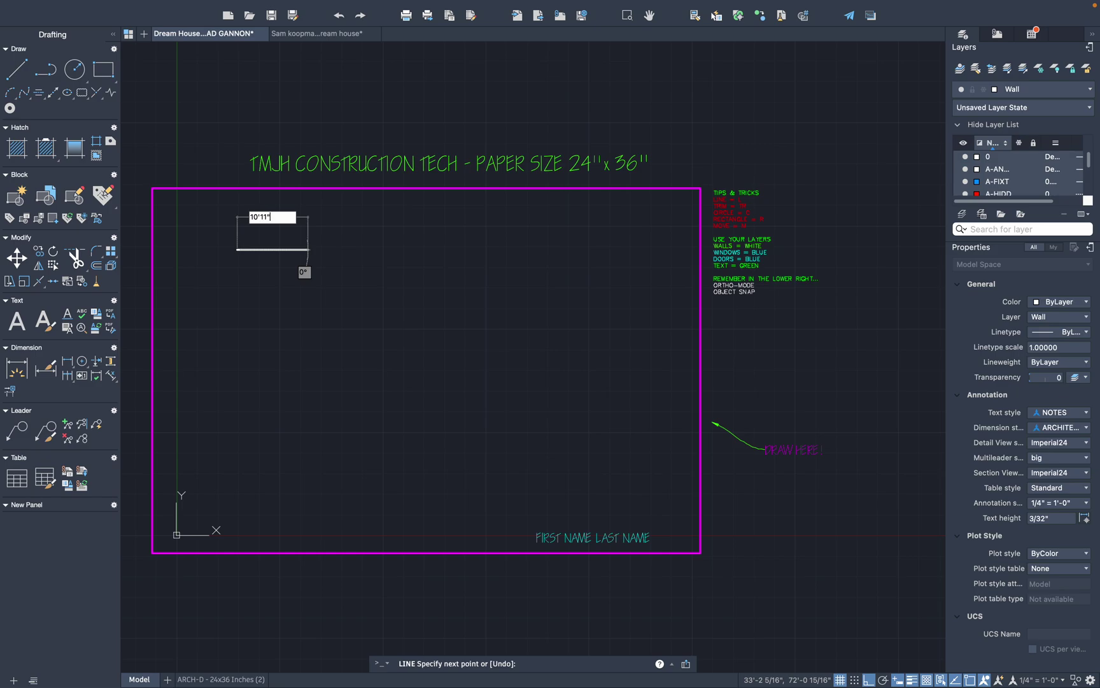
type("0'11\"")
key("Return")
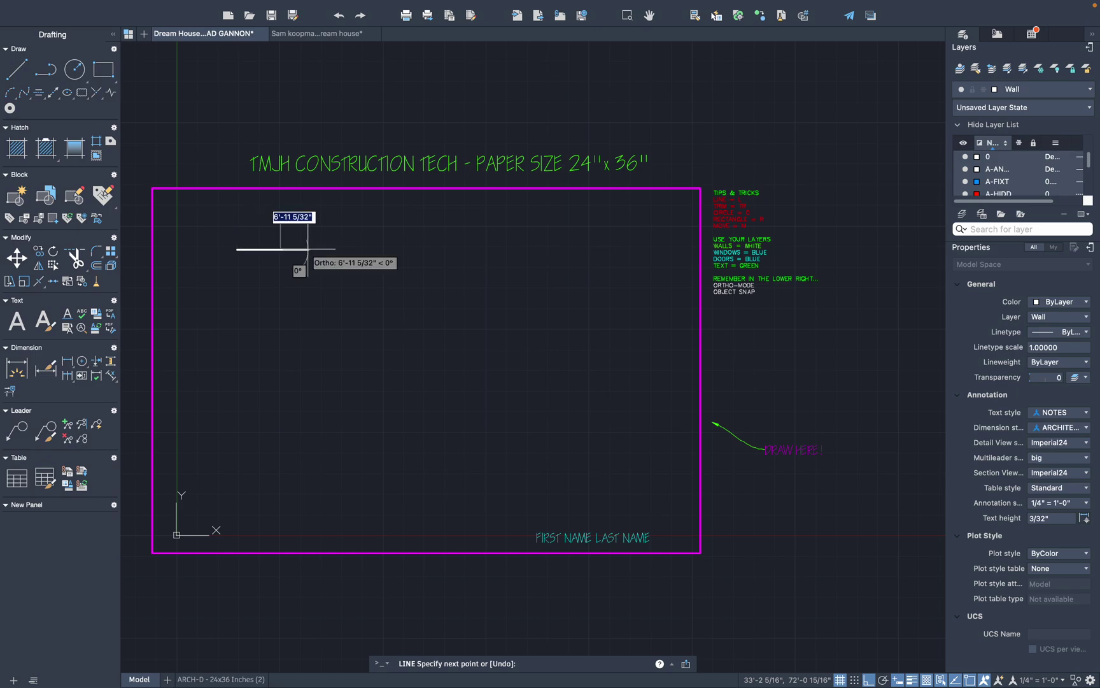
key("Escape")
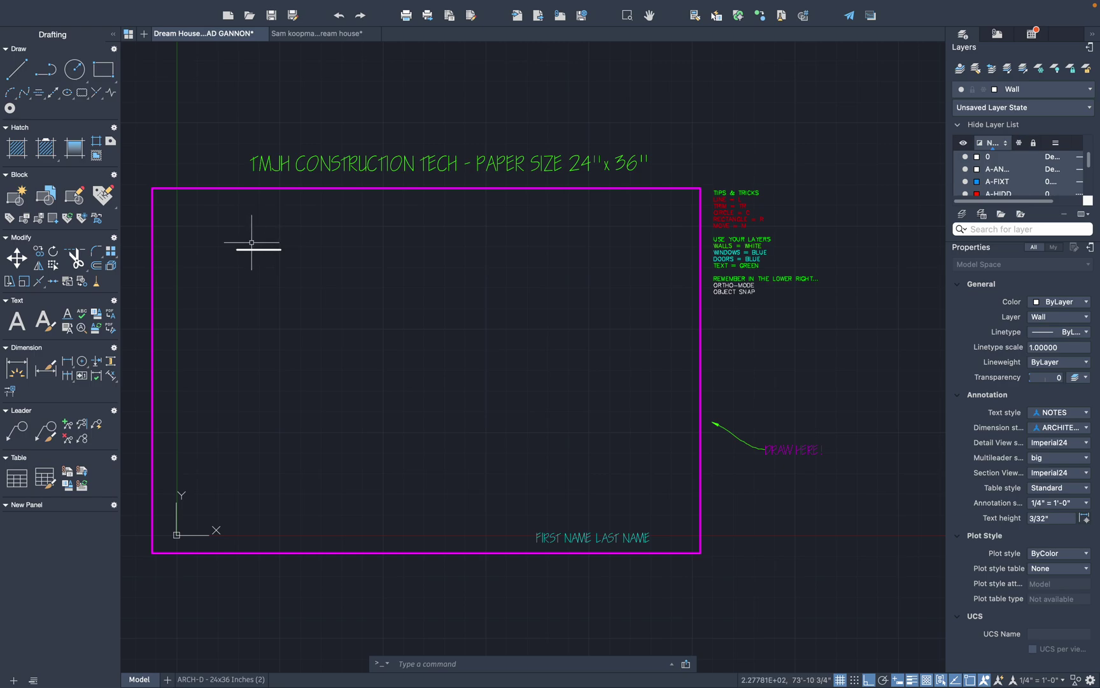
left_click(254, 250)
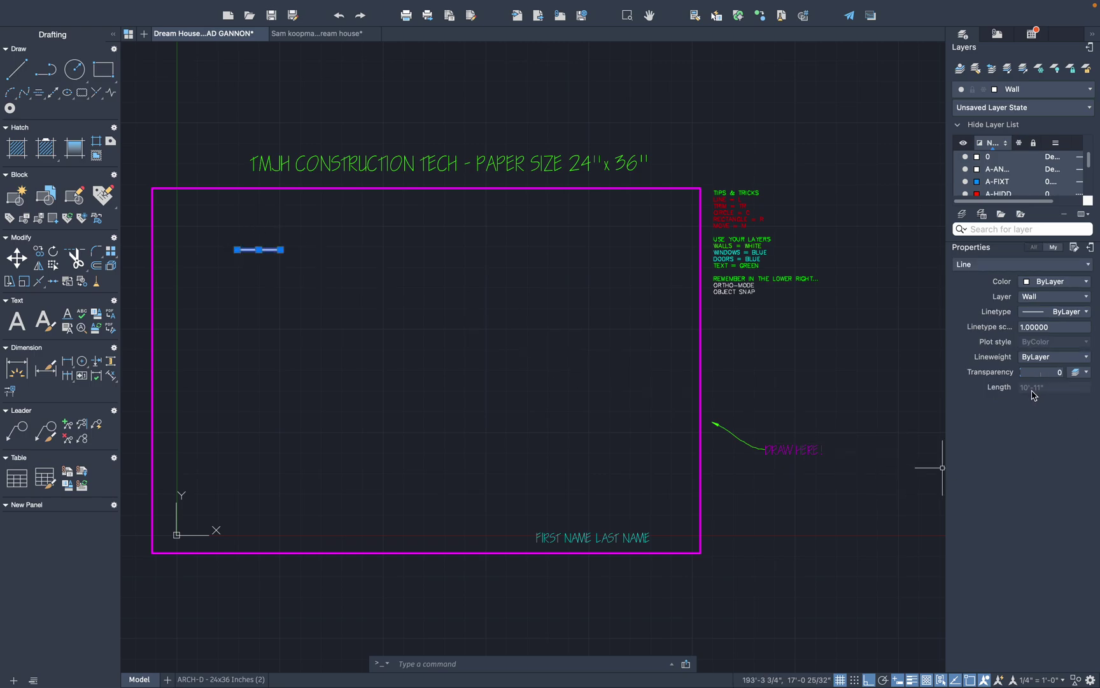
key("Escape")
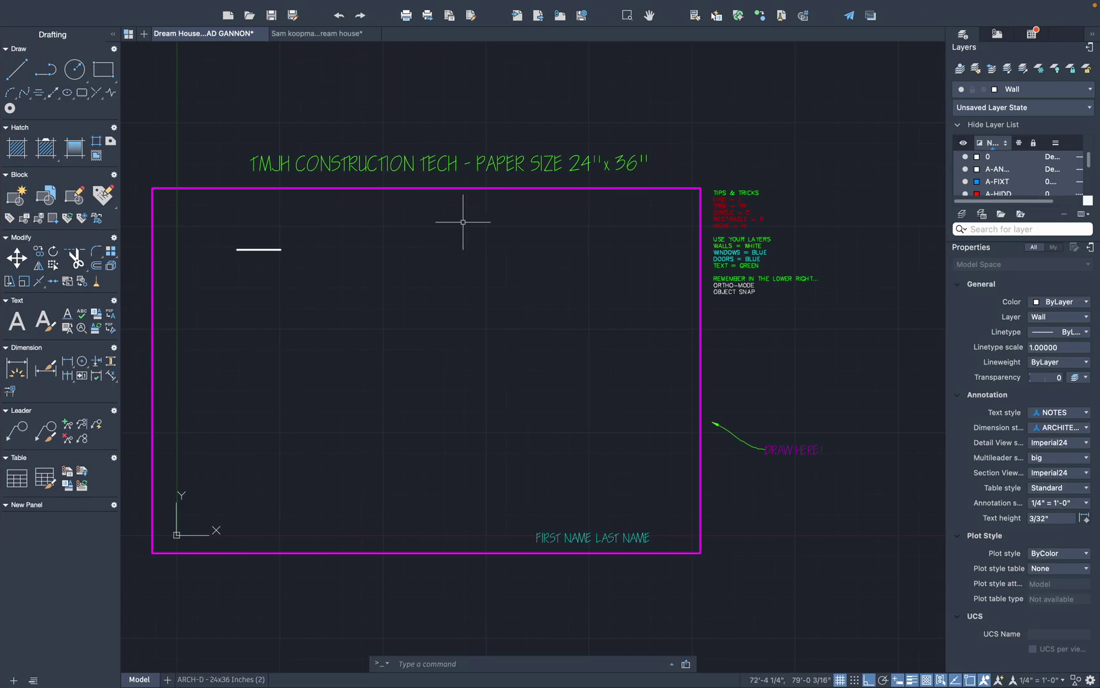
Draw a 6'11" wall line for the second bathroom, continuing right from the first wall's end.
type("l")
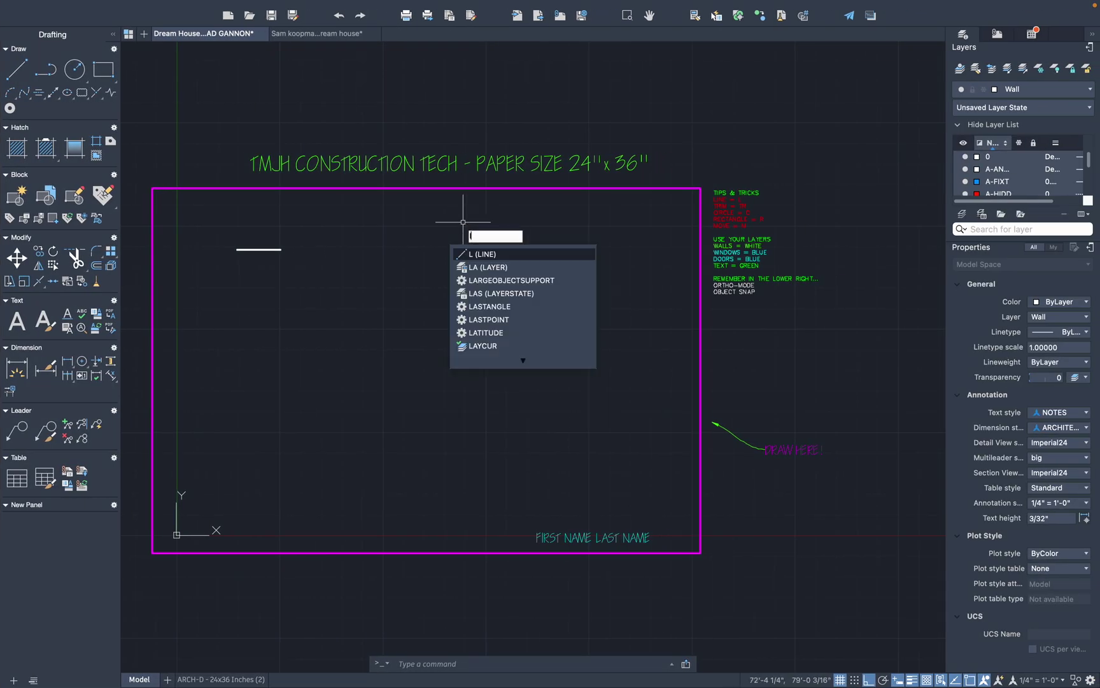
key("Return")
left_click(281, 249)
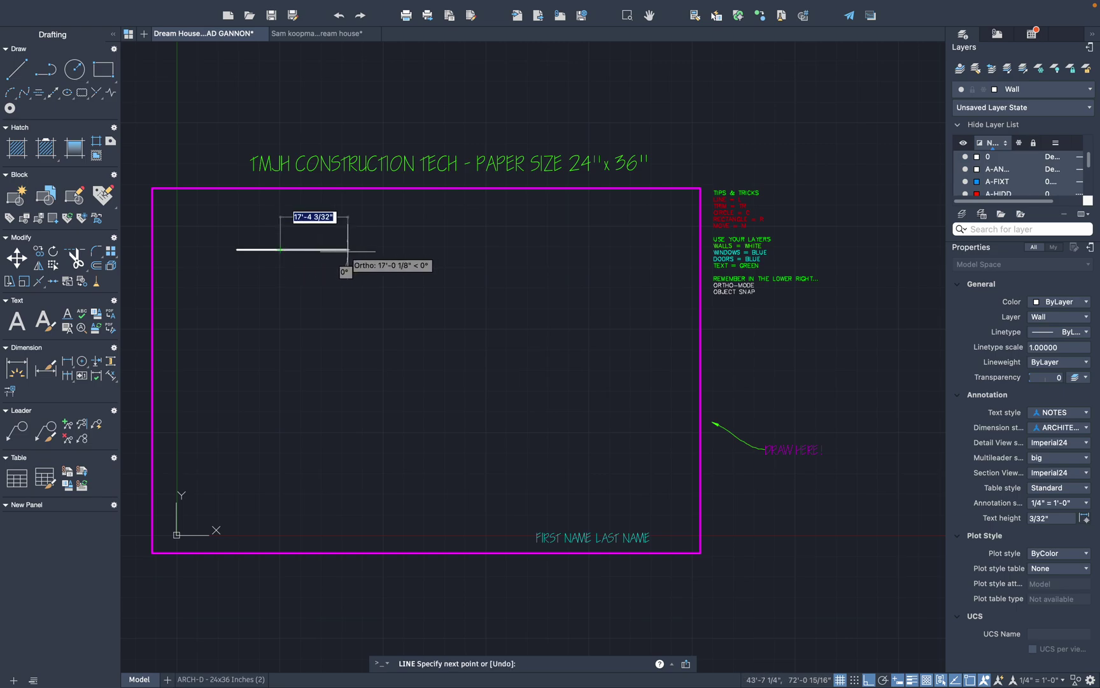
type("6'11")
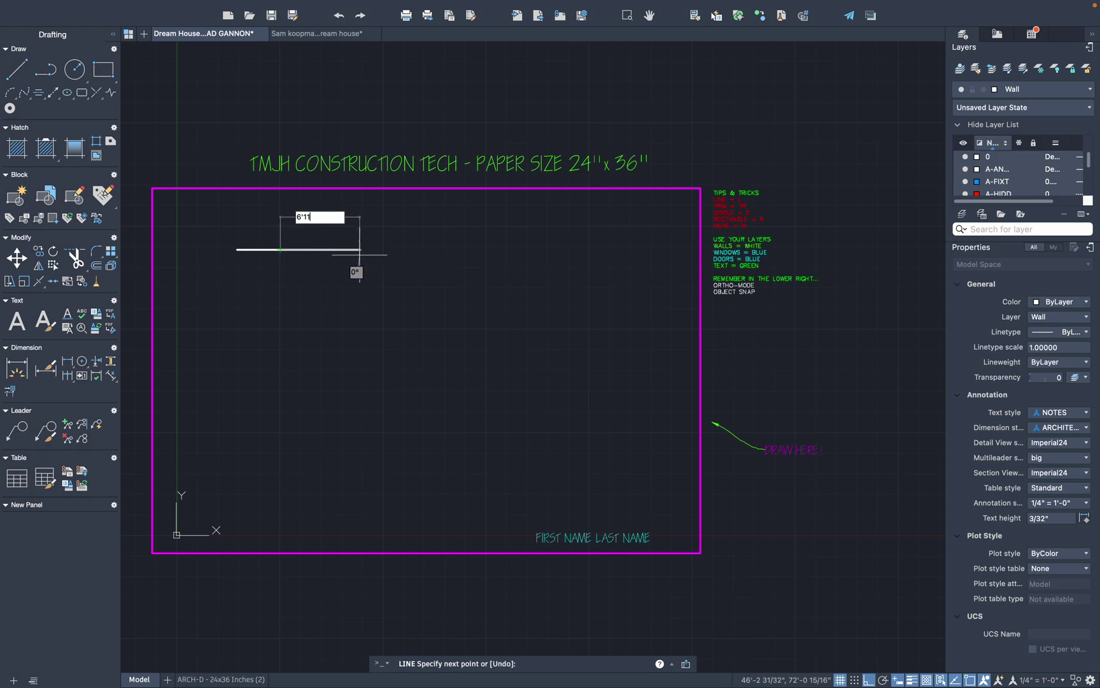
type("\"")
key("Return")
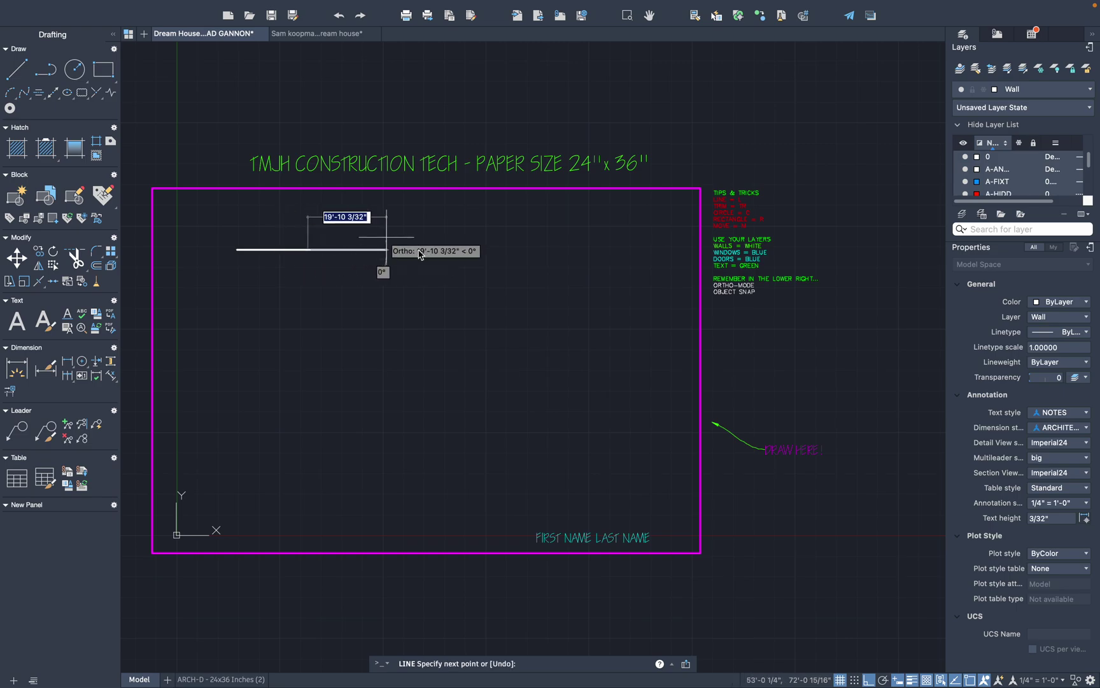
Consult the floor plan and continue the upper wall to the right by 11'4" for the bedroom.
key("ctrl+Left")
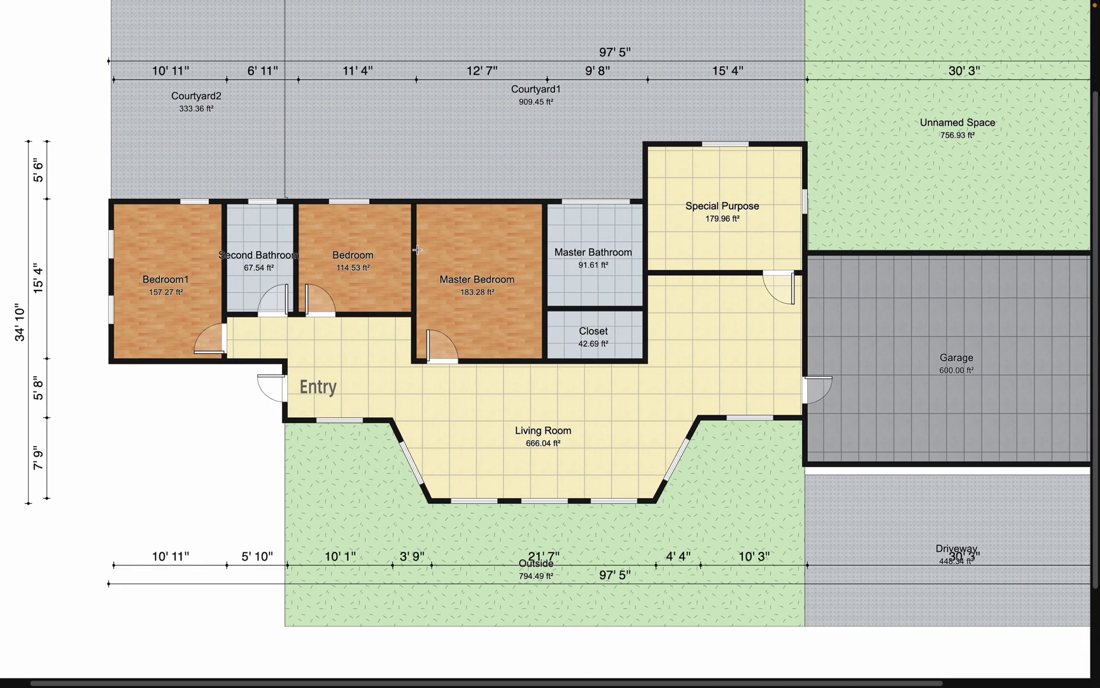
key("ctrl+Right")
type("11")
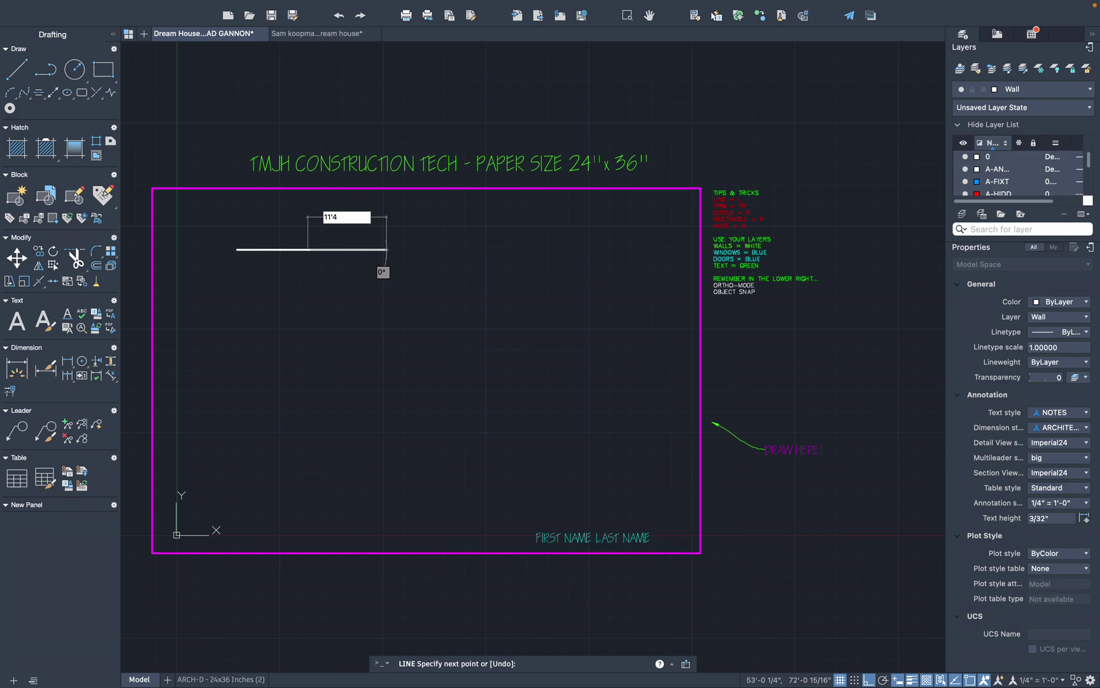
type("'4")
key("Return")
Consult the floor plan and extend the upper wall rightward with a 12'7" segment for the master bedroom.
key("ctrl+Left")
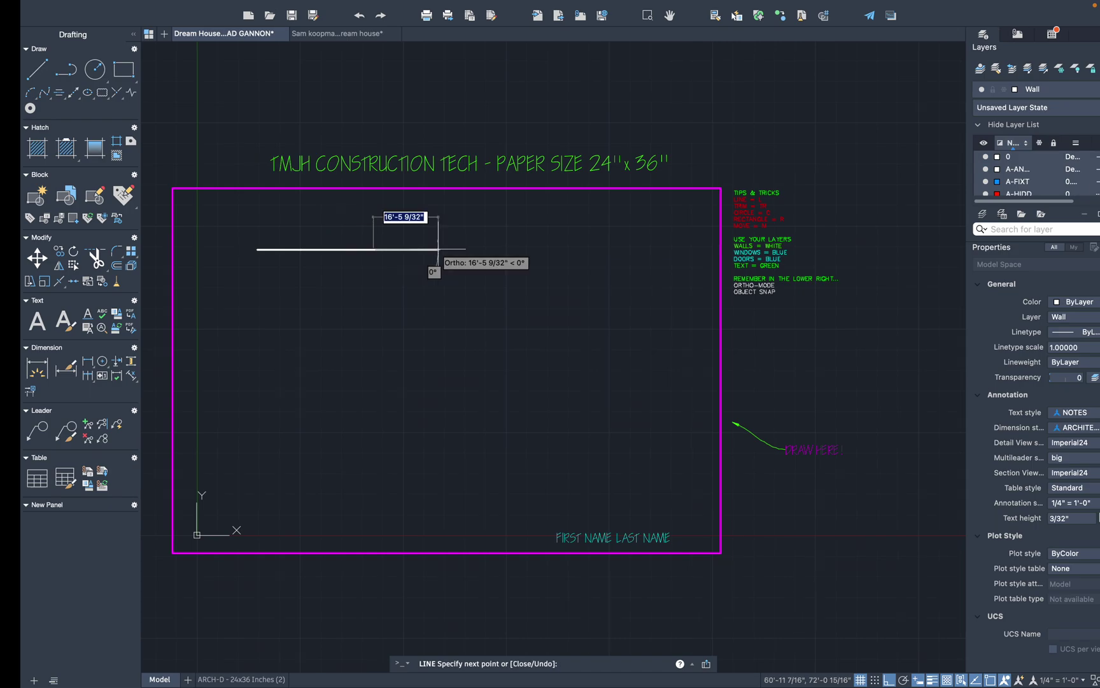
key("ctrl+Right")
type("12'")
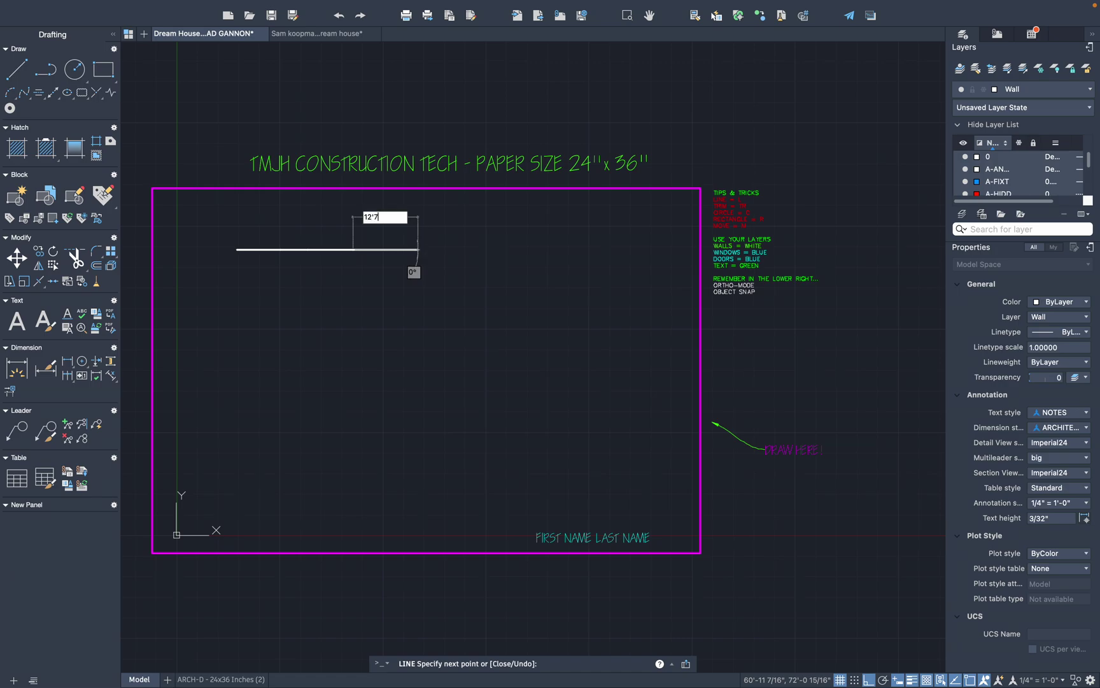
type("7")
key("Return")
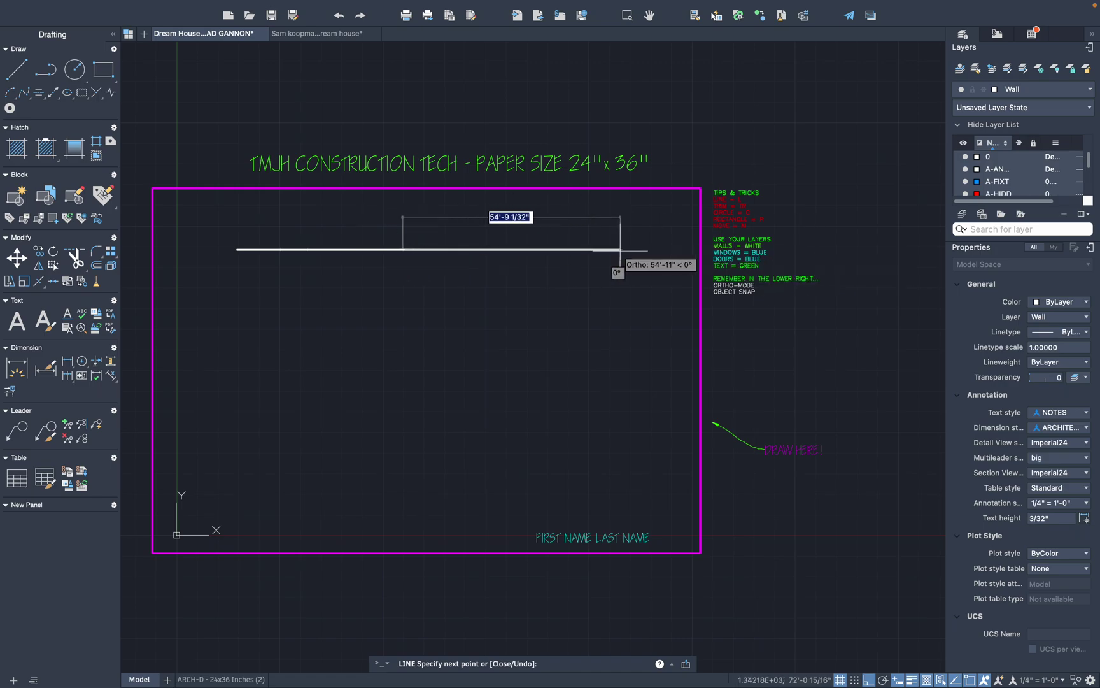
Consult the floor plan and add a 9'8" segment to the right for the master bathroom's upper wall.
key("ctrl+Left")
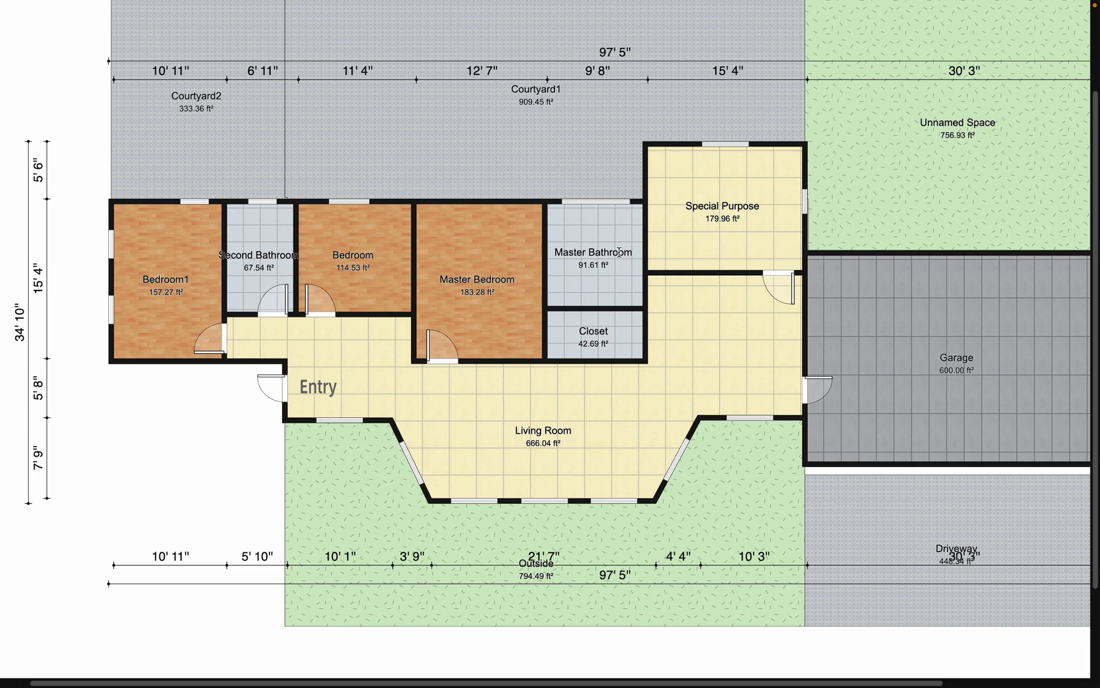
key("ctrl+Right")
type("9")
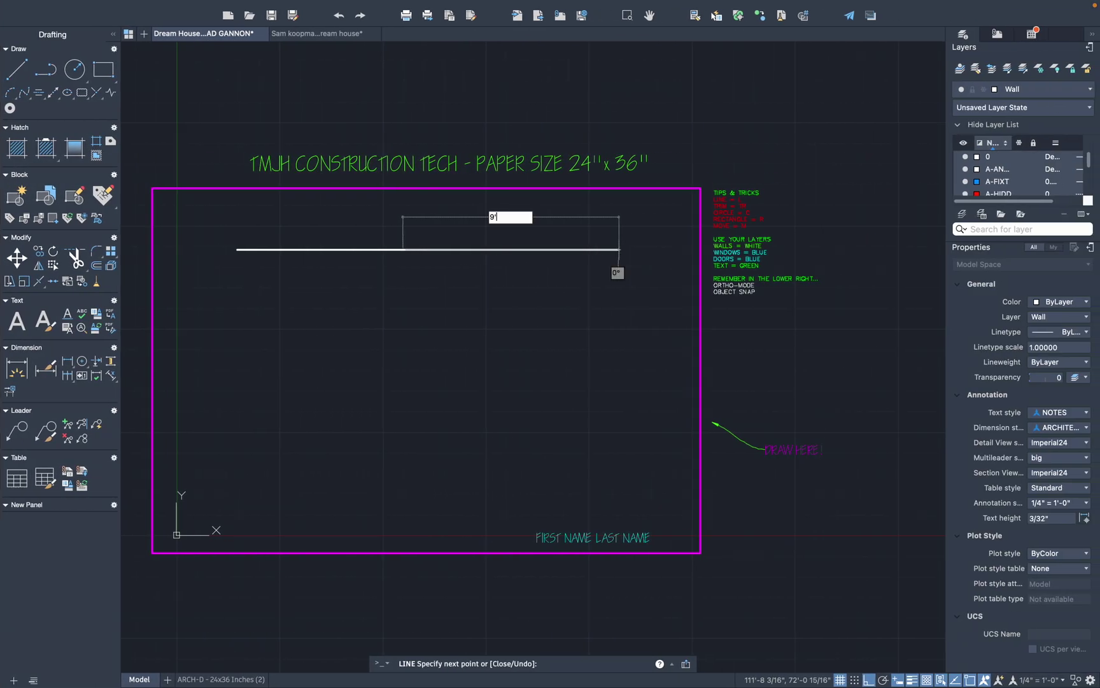
type("'8")
key("Return")
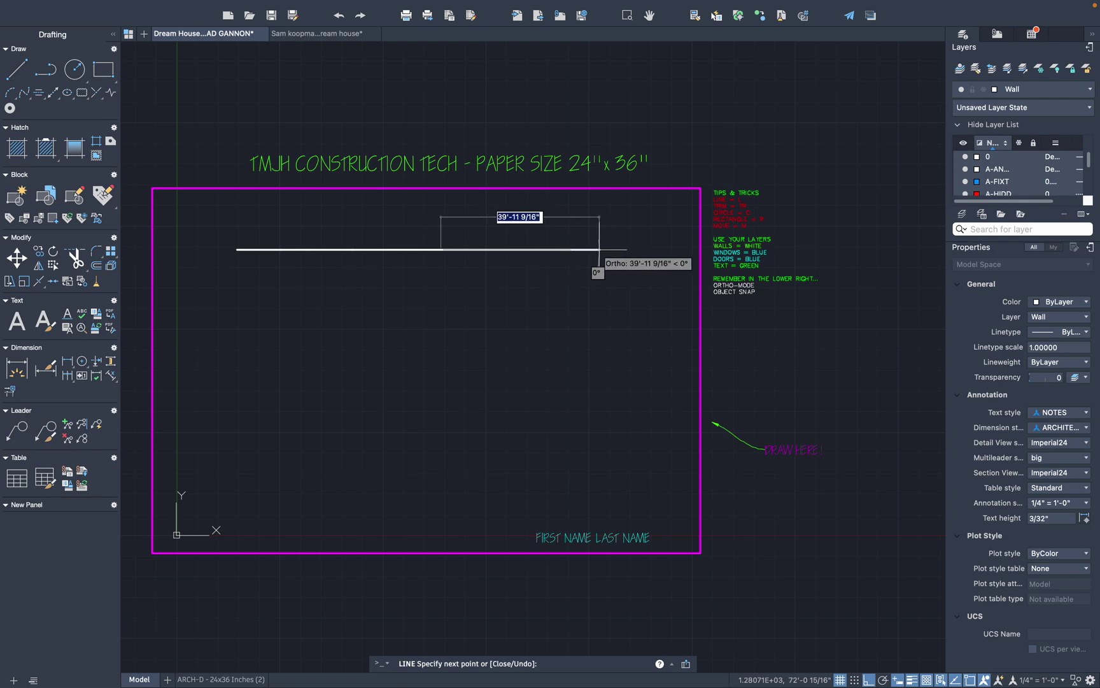
Draw a 5'6" wall line straight up from the end of the master bathroom wall, following the floor plan.
key("ctrl+Left")
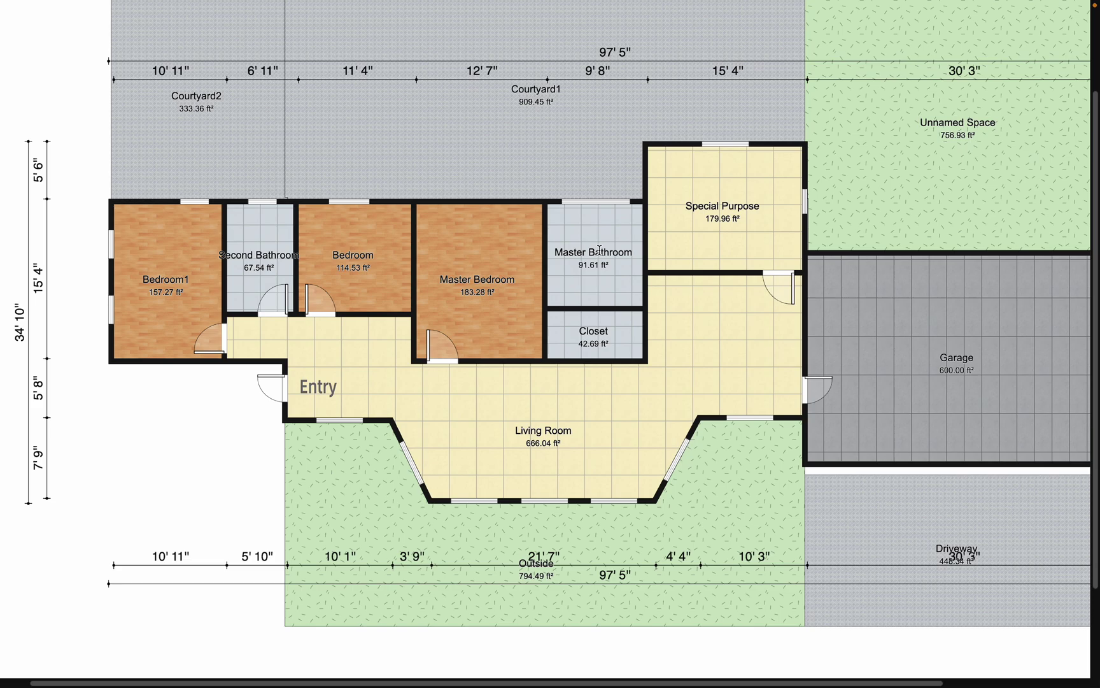
key("ctrl+Right")
key("ctrl+Right")
left_click(441, 249)
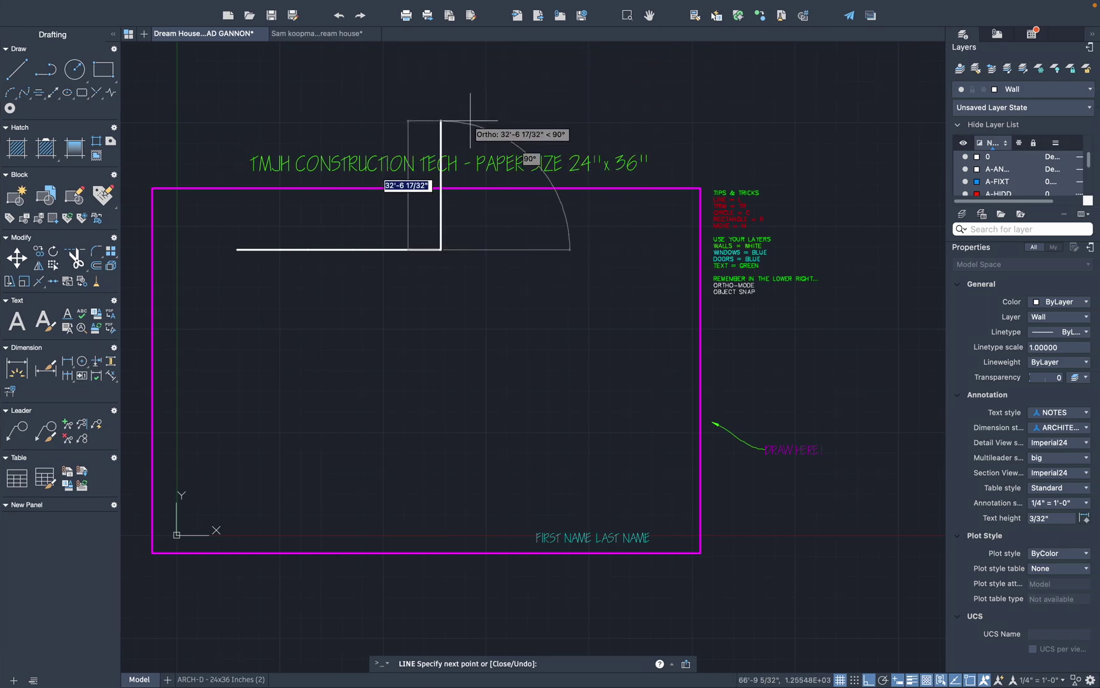
type("5'6")
key("Return")
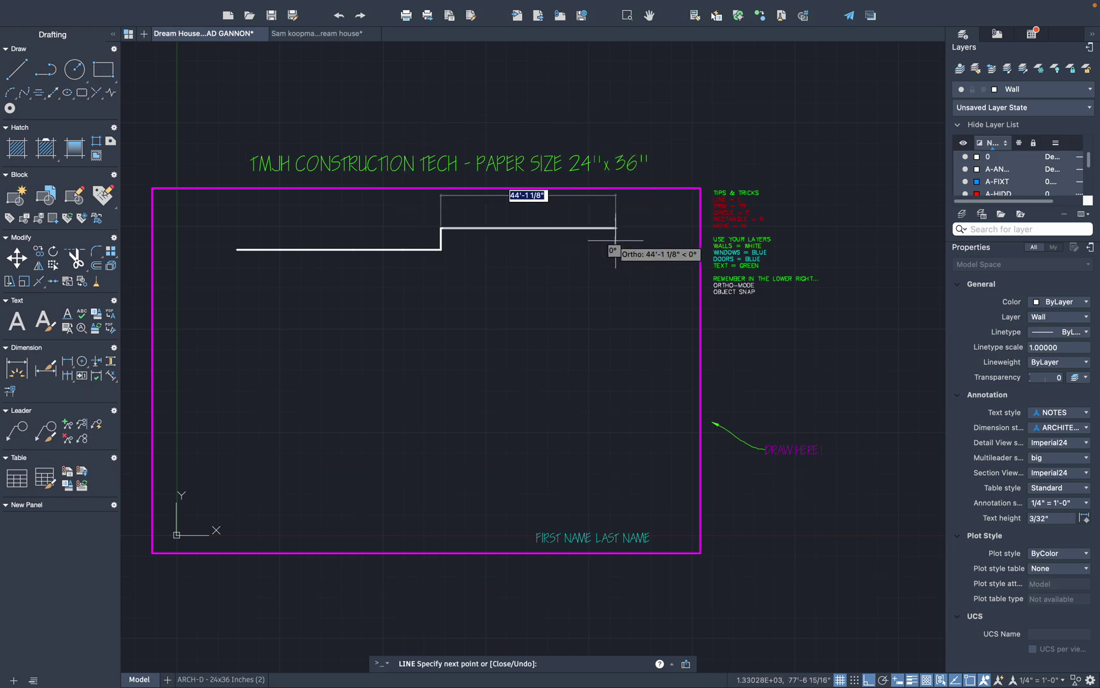
Draw the Special Purpose room's upper wall 15'4" to the right, following the floor plan.
key("ctrl+Left")
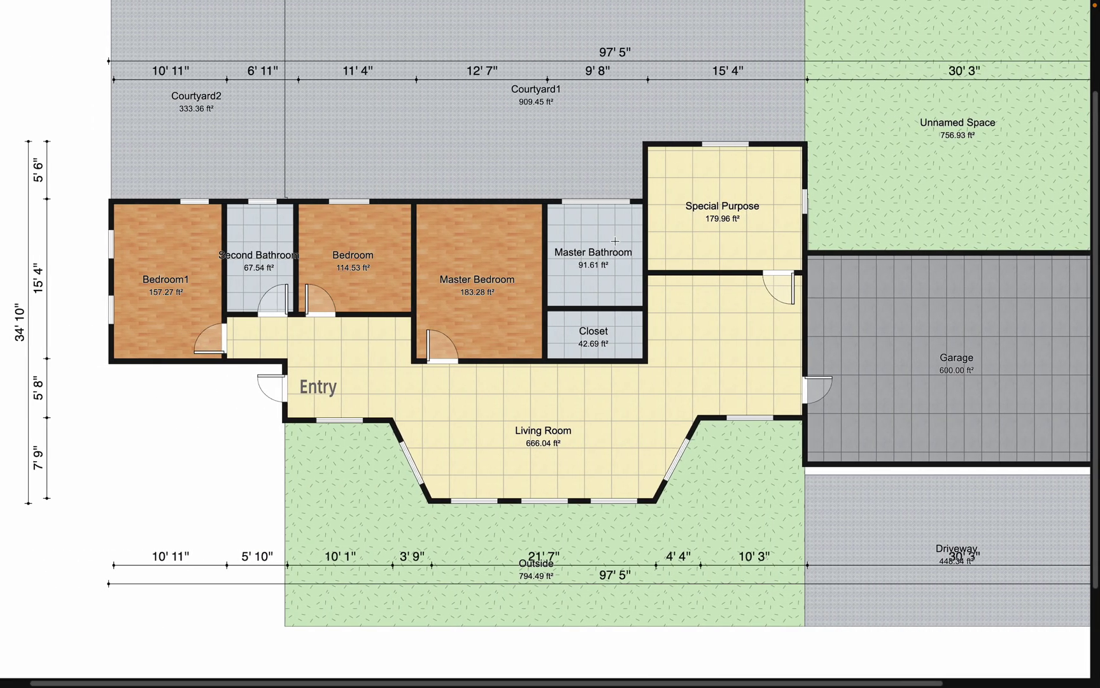
key("ctrl+Right")
type("15")
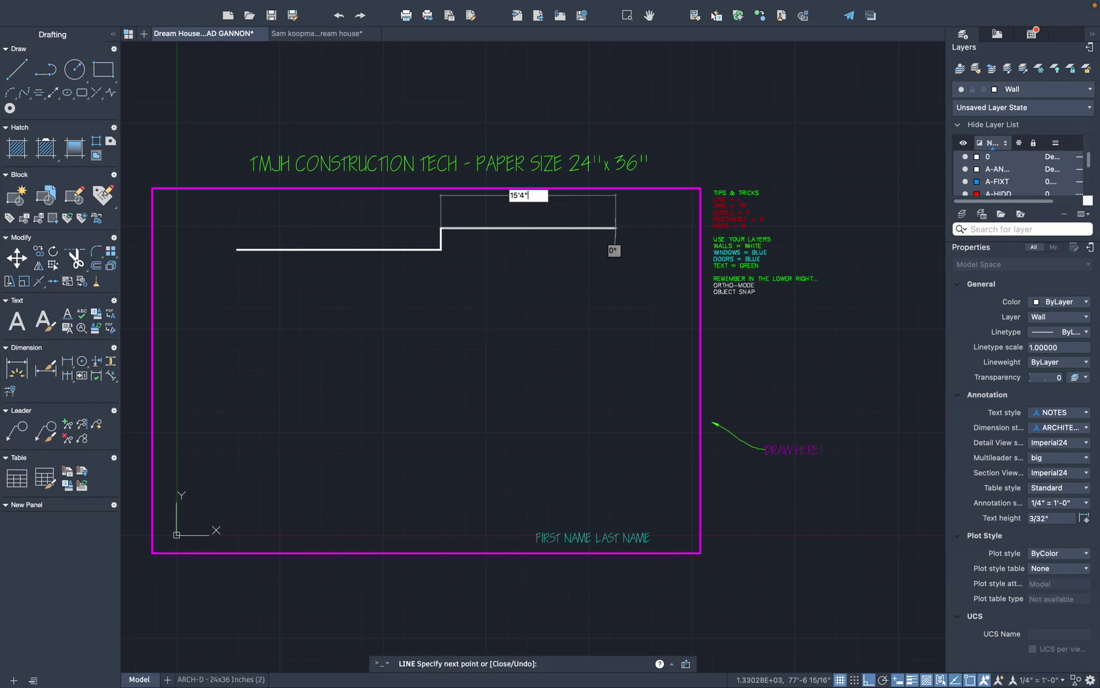
type("'4")
key("Return")
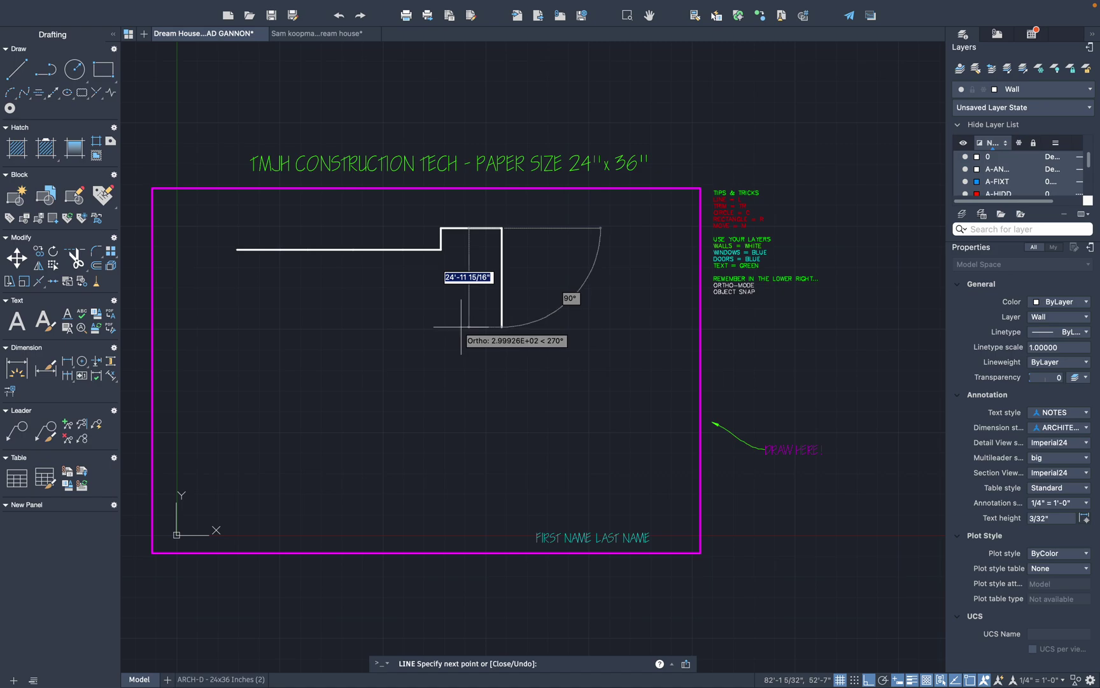
Draw the Special Purpose room's right wall 10'6" straight down to the garage corner, following the floor plan, and end the line.
key("ctrl+Left")
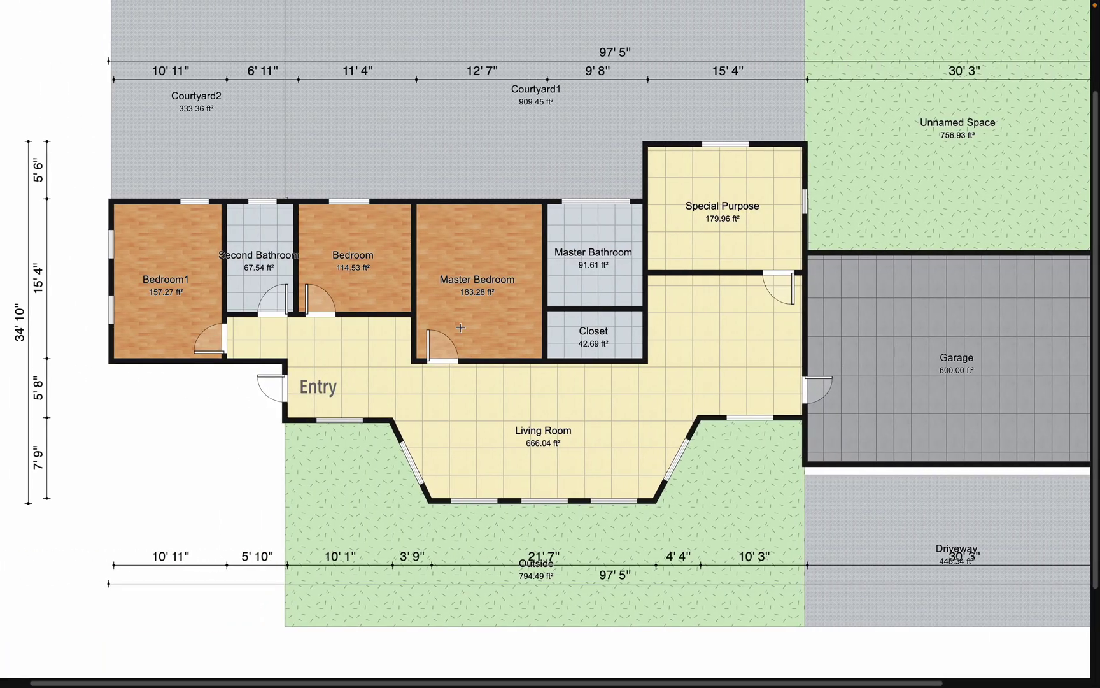
scroll(701, 309, "right", 5)
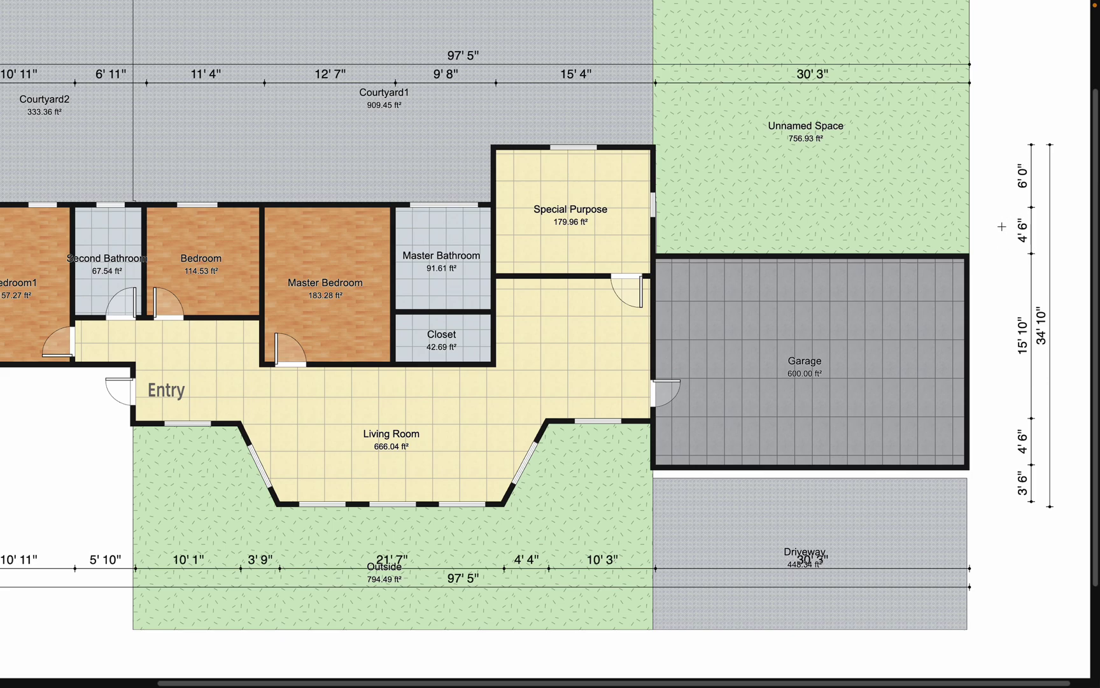
key("ctrl+Left")
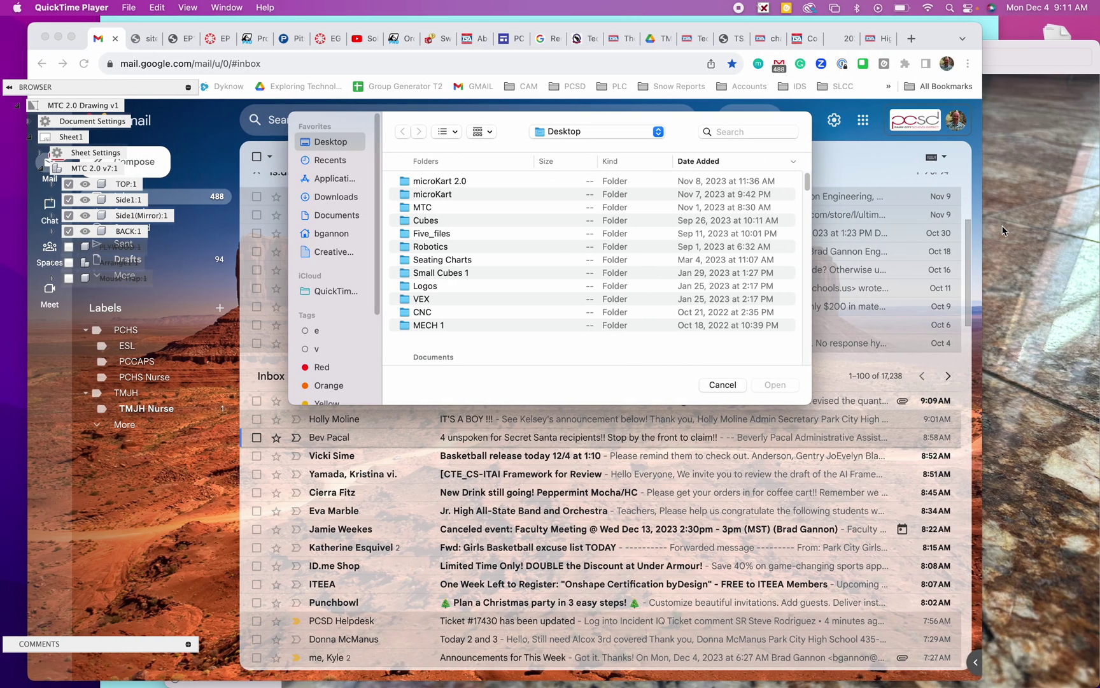
key("ctrl+Right")
key("ctrl+Left")
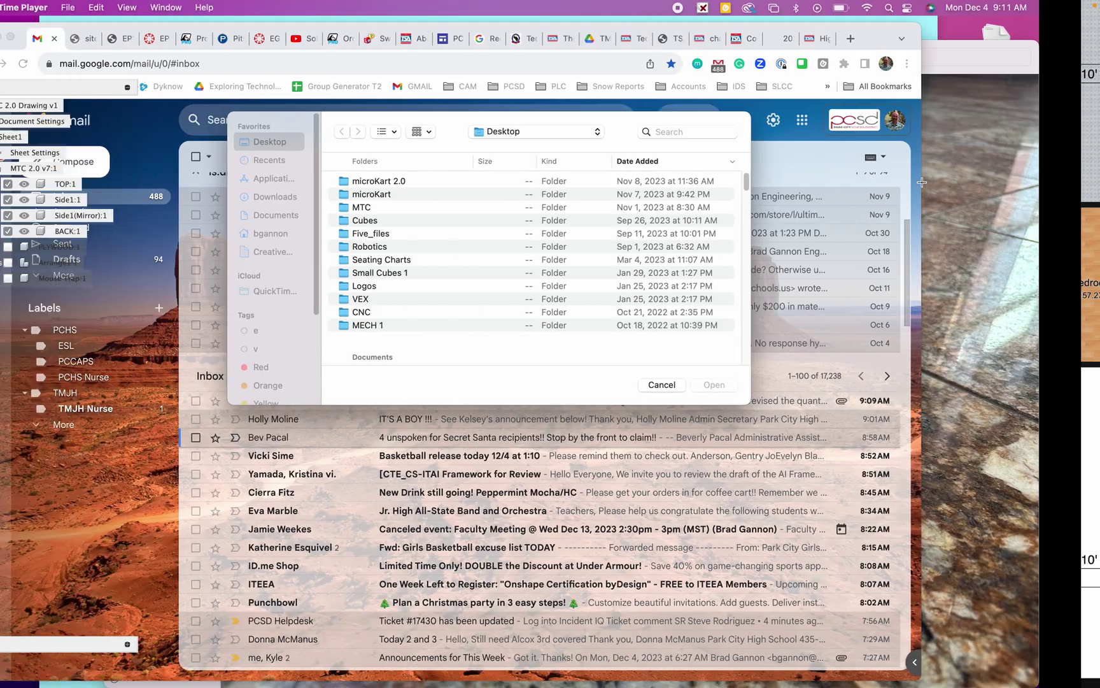
key("ctrl+Right")
key("ctrl+Right")
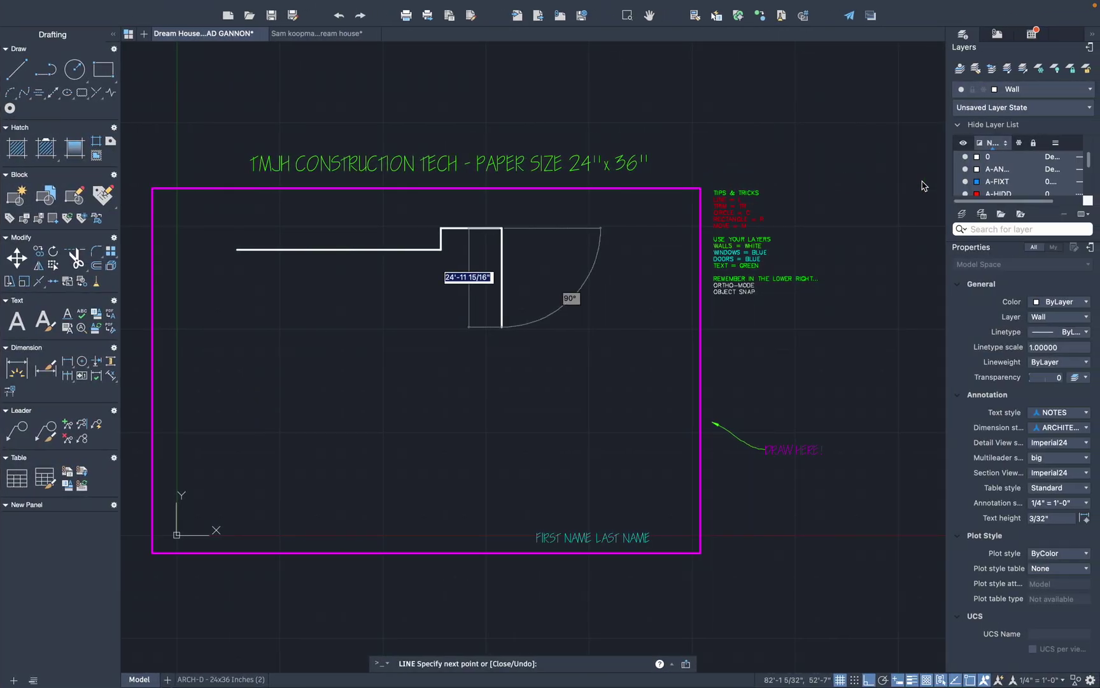
type("10")
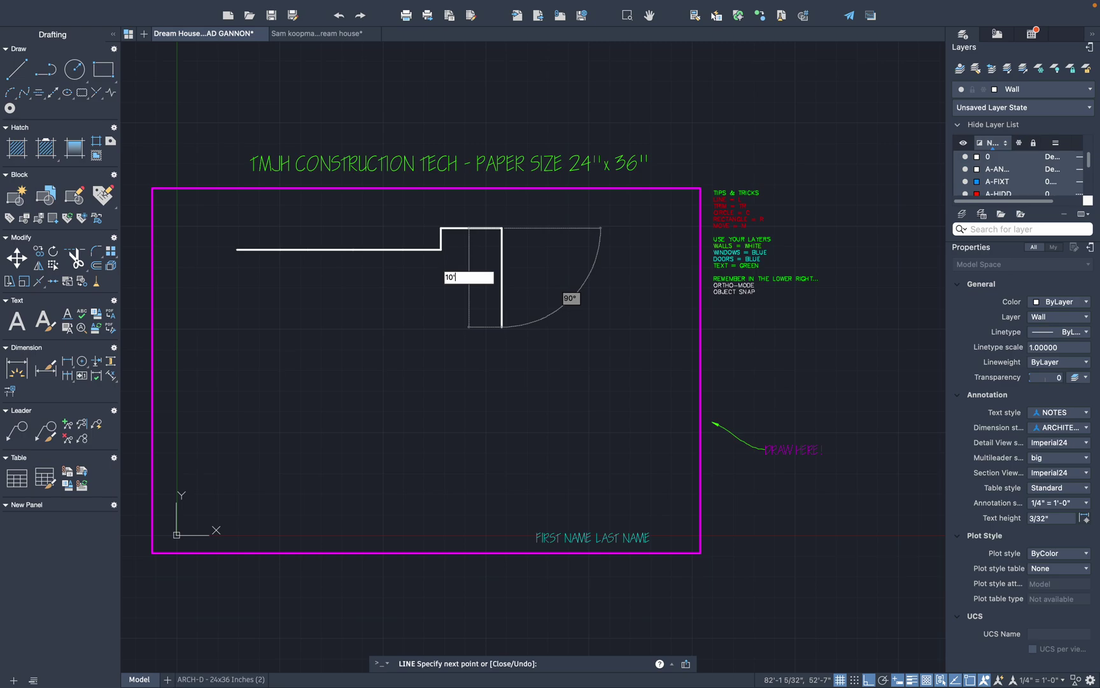
key("Return")
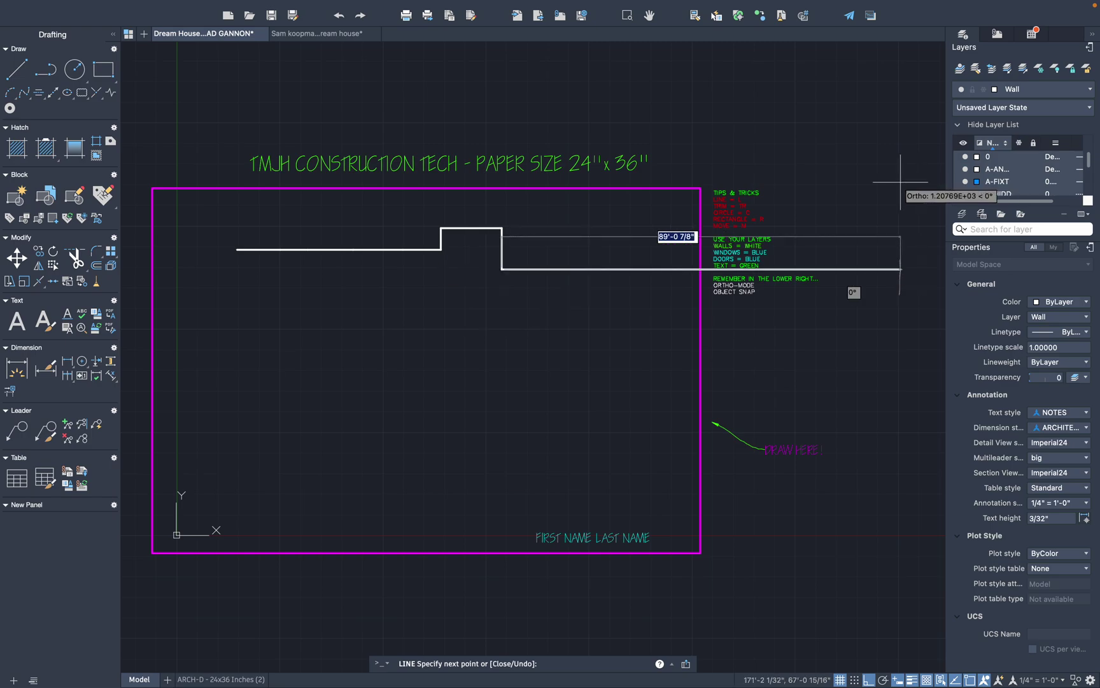
key("Escape")
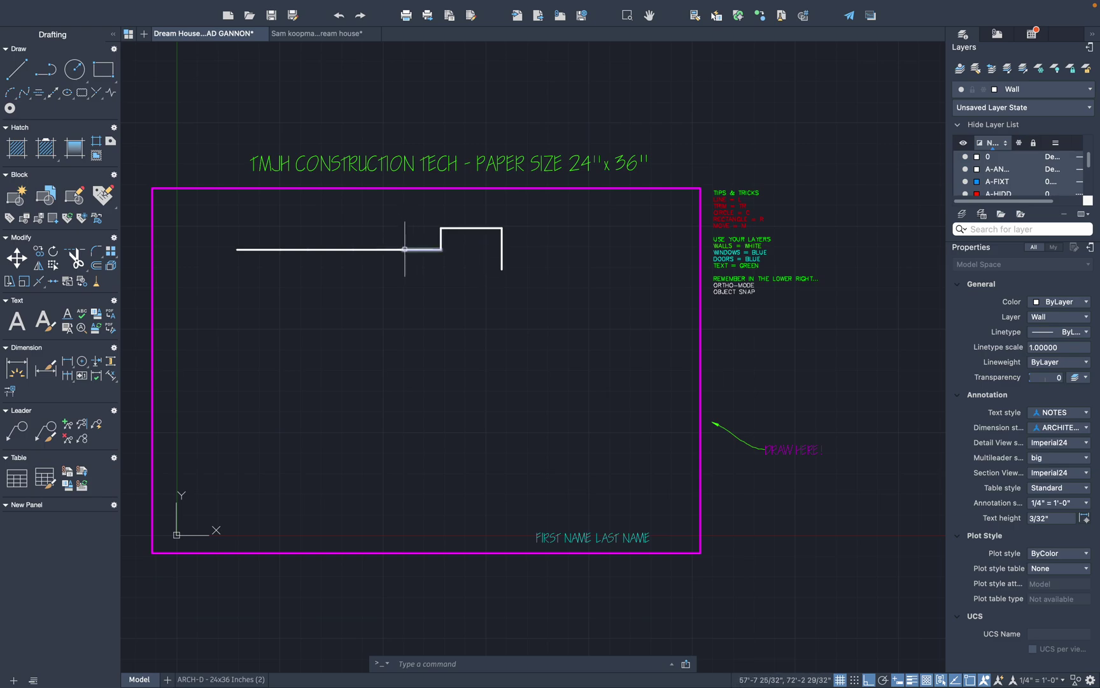
scroll(384, 249, "up", 6)
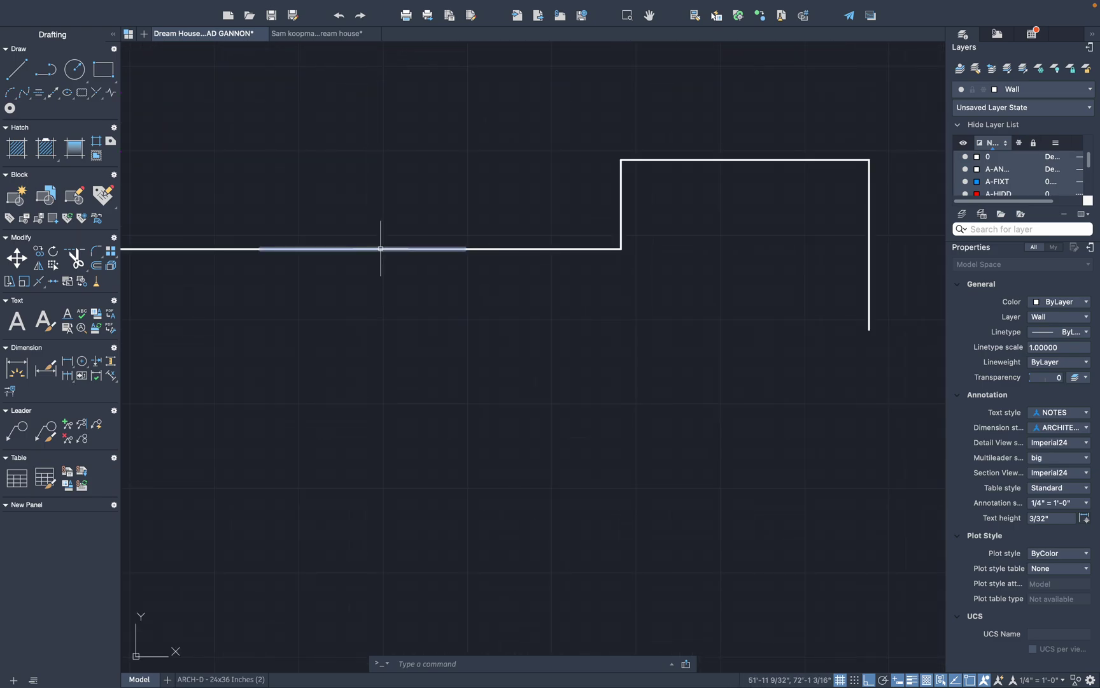
Change the color of the 6'11" Second Bathroom segment of the upper wall to red and deselect it.
scroll(339, 253, "down", 4)
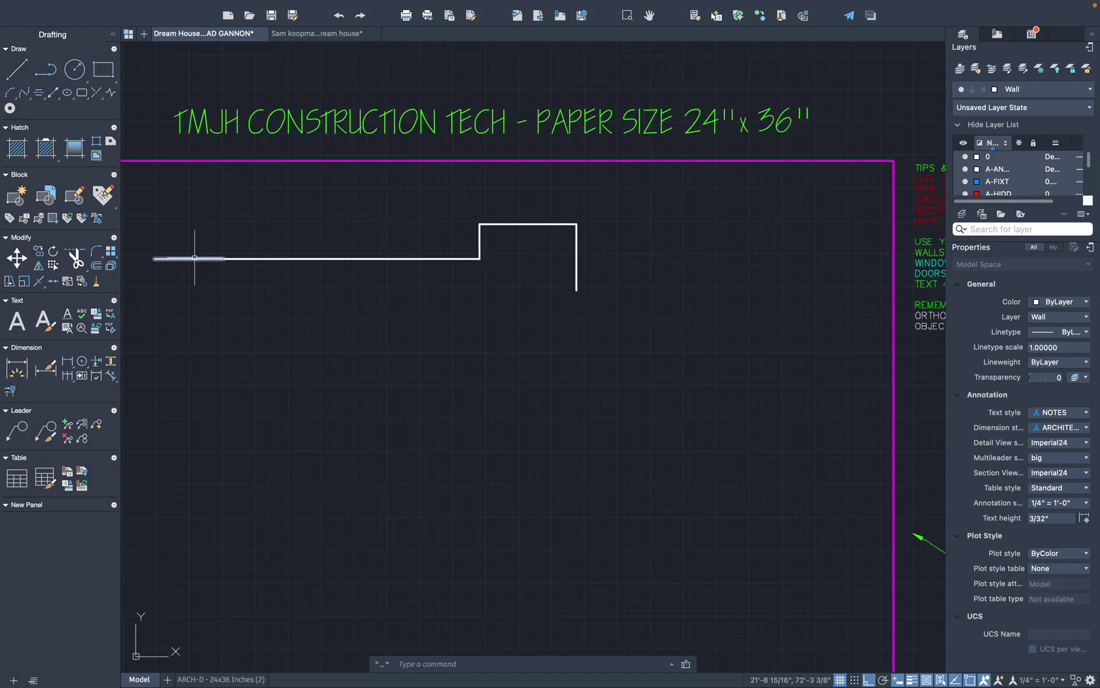
left_click(236, 259)
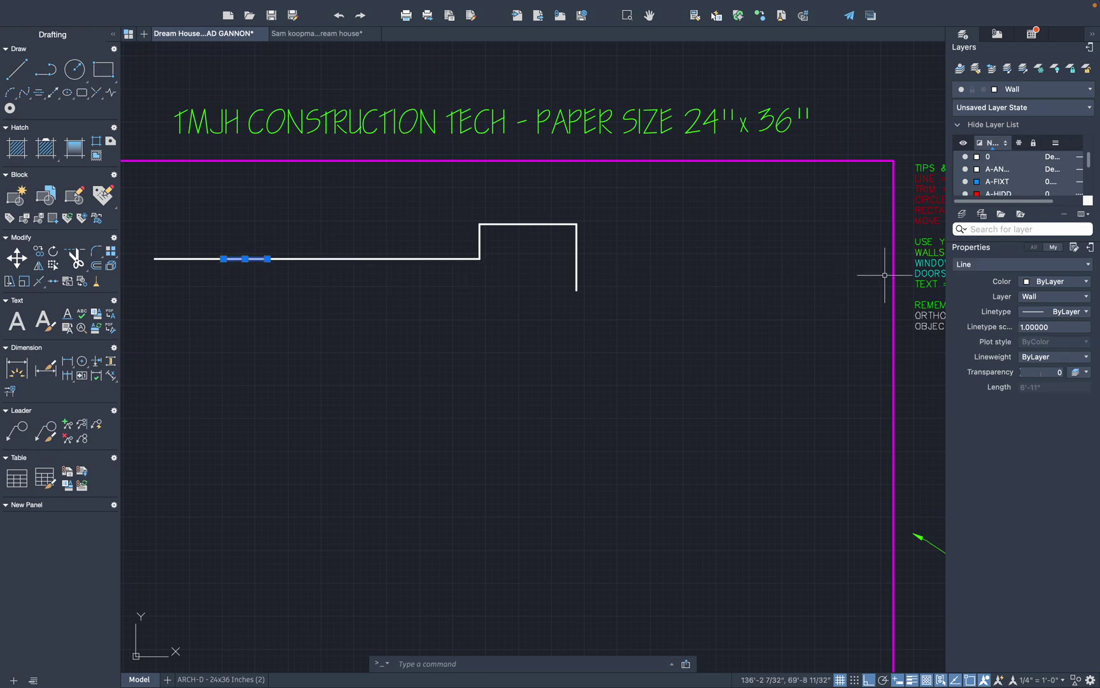
left_click(1044, 284)
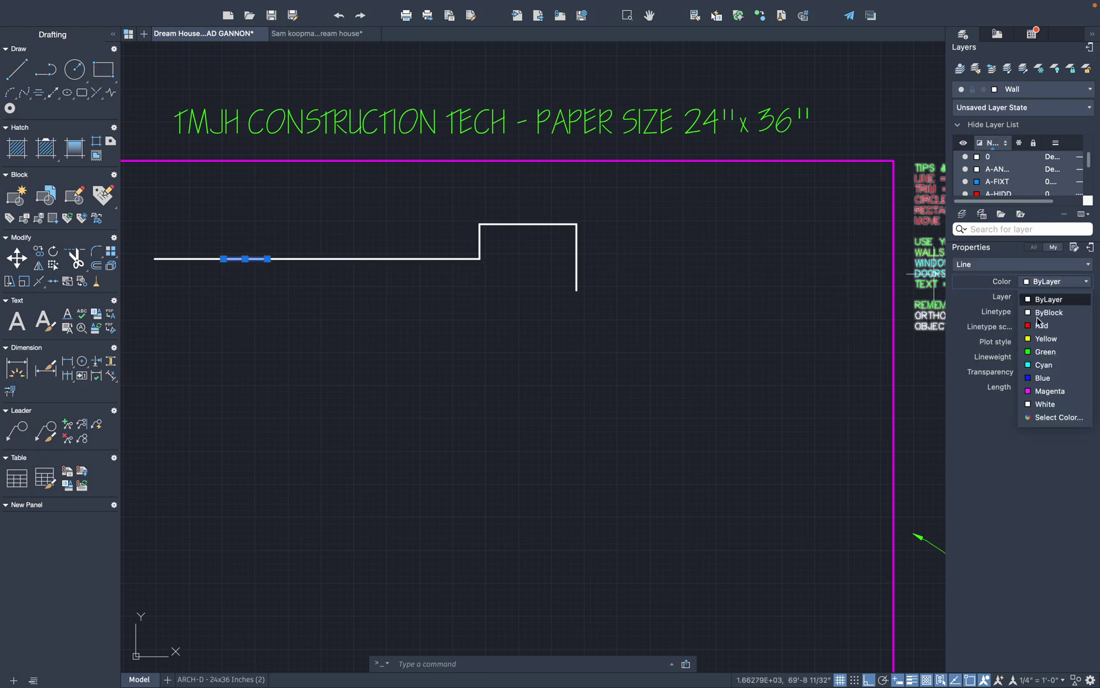
left_click(1044, 346)
key("Escape")
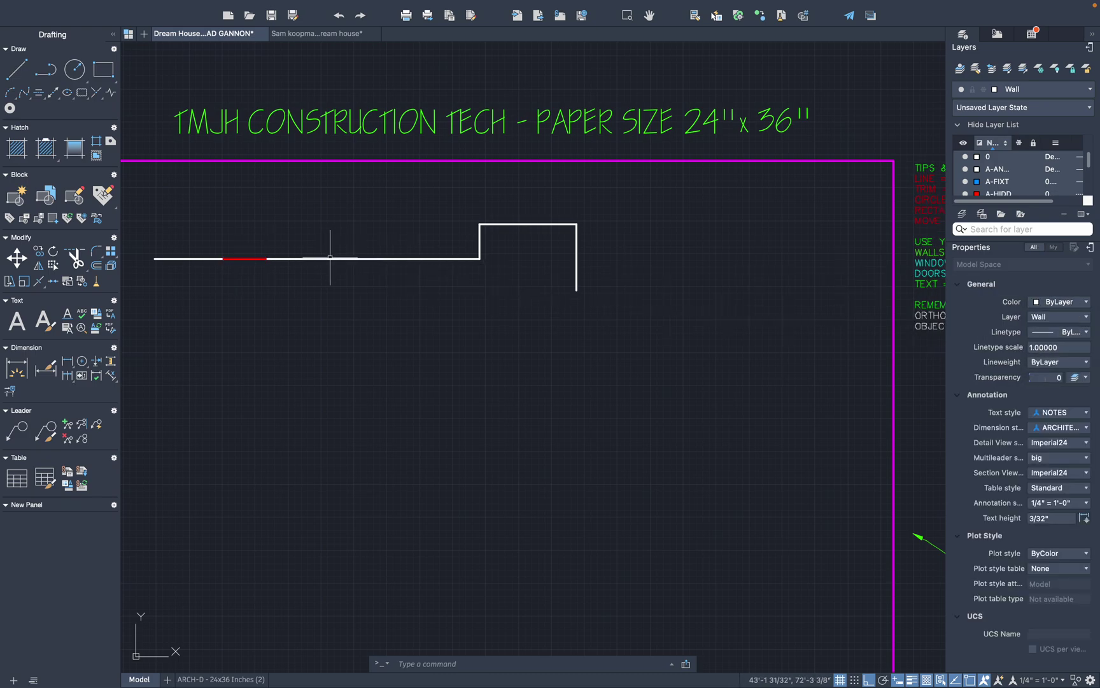
Change the color of the 12'7" Master Bedroom segment of the upper wall to red and deselect it.
left_click(351, 259)
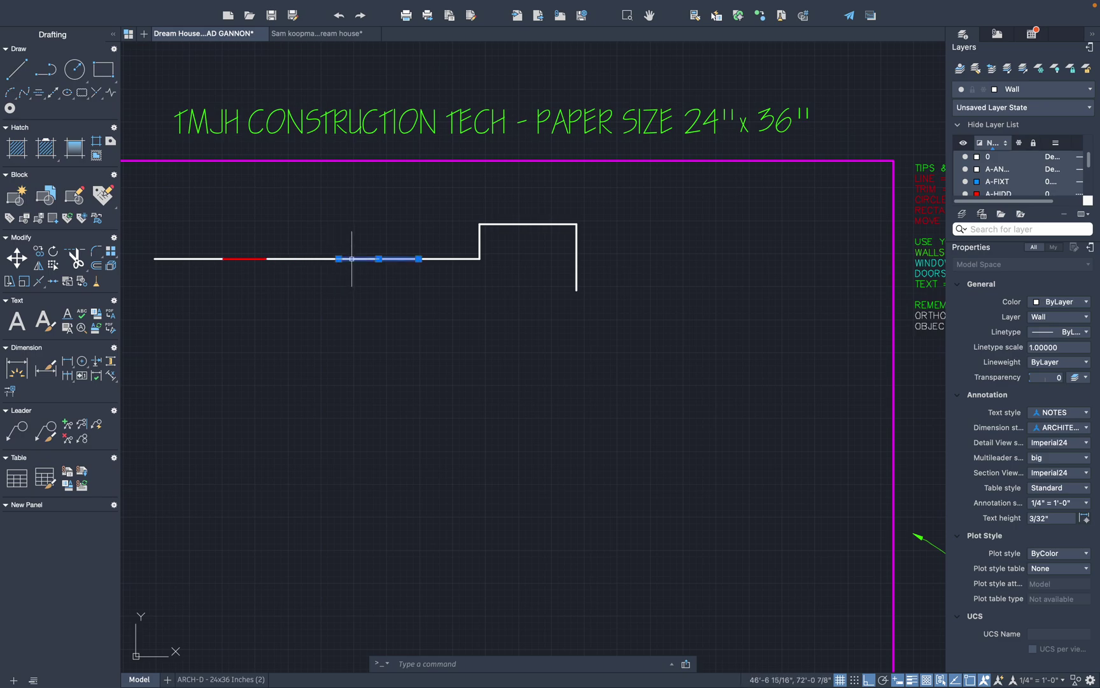
left_click(1075, 297)
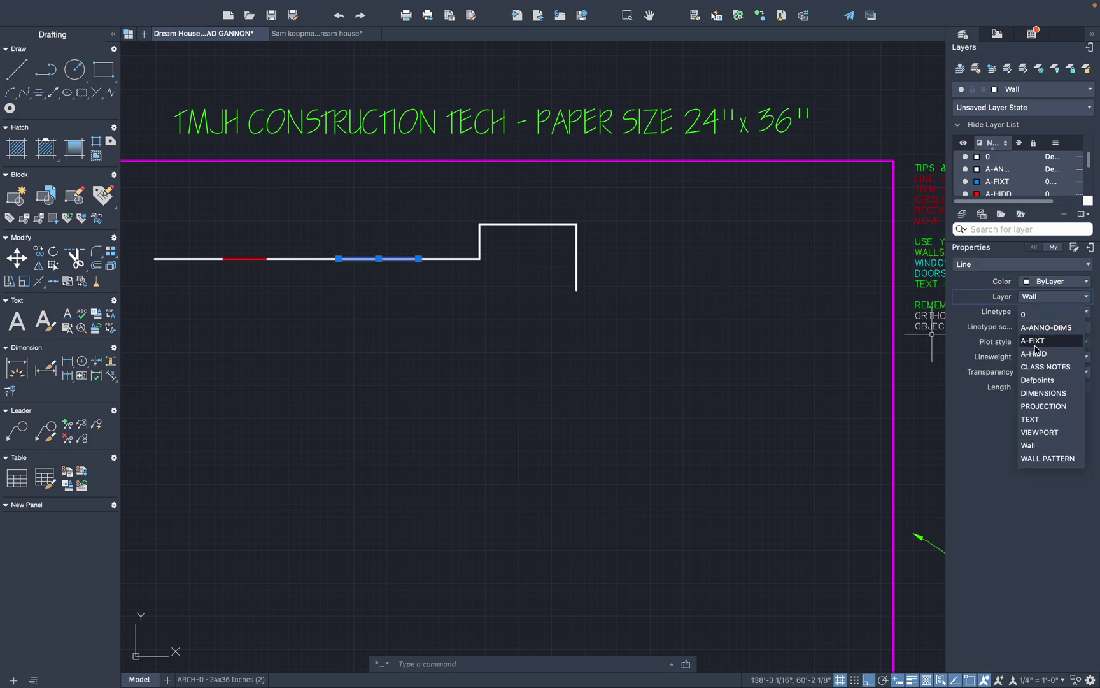
left_click(1033, 295)
left_click(1038, 283)
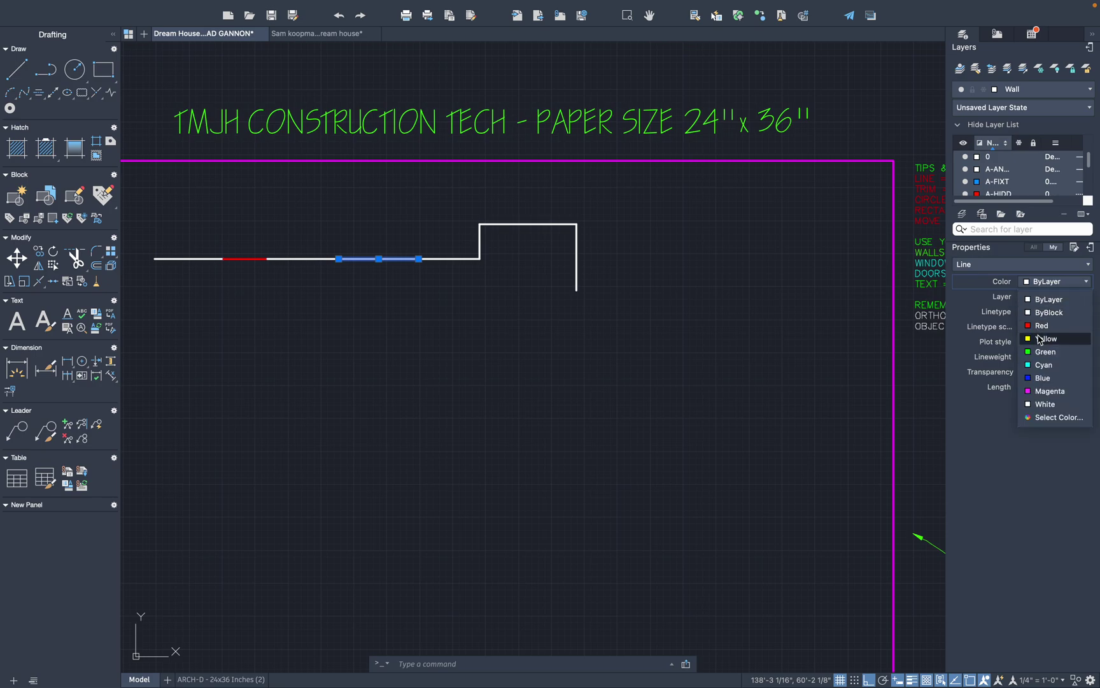
left_click(1040, 332)
key("Escape")
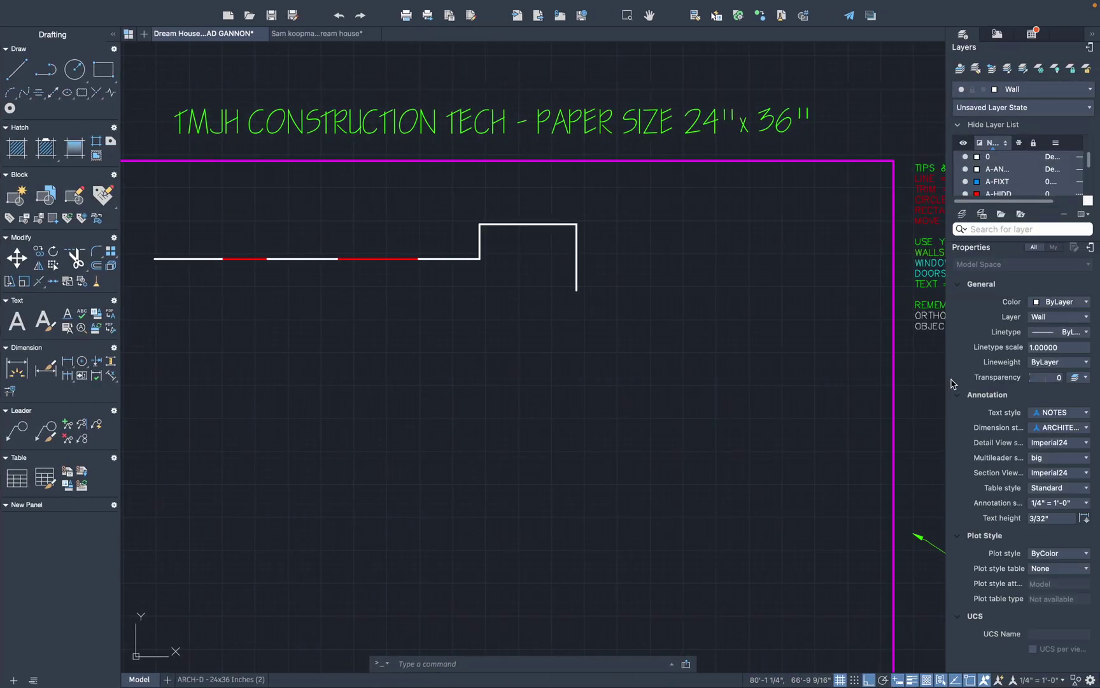
Consult the floor plan and draw the garage's upper wall 30'3" to the right from the lower end of the Special Purpose room's right wall.
type("l")
key("Return")
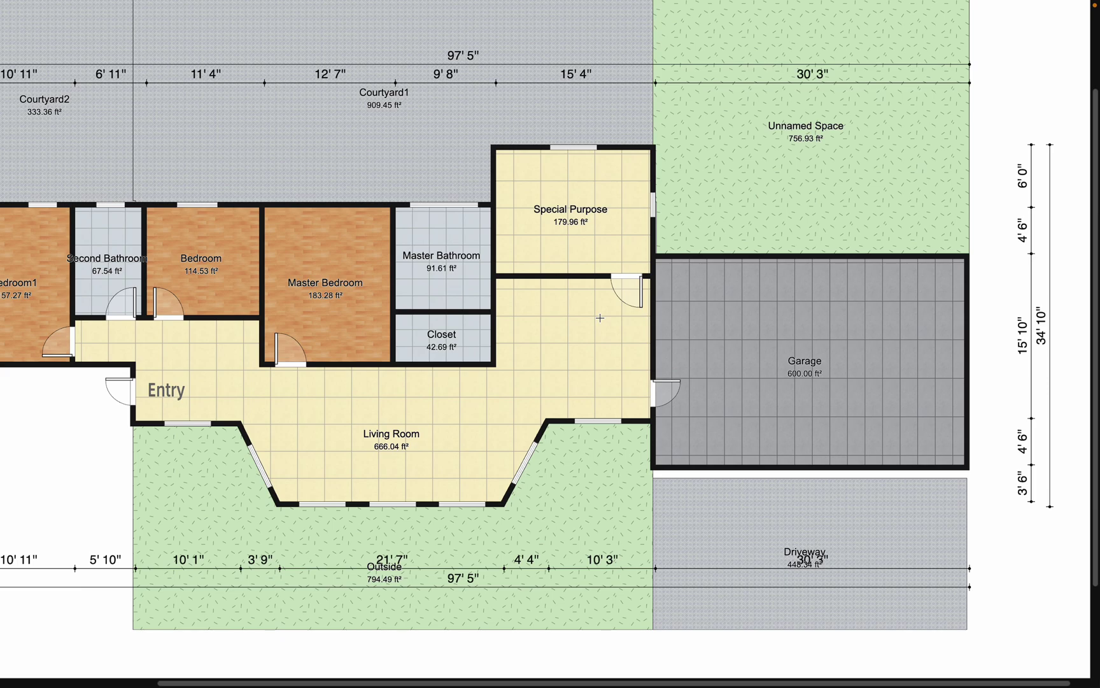
key("Escape")
type("l")
key("Return")
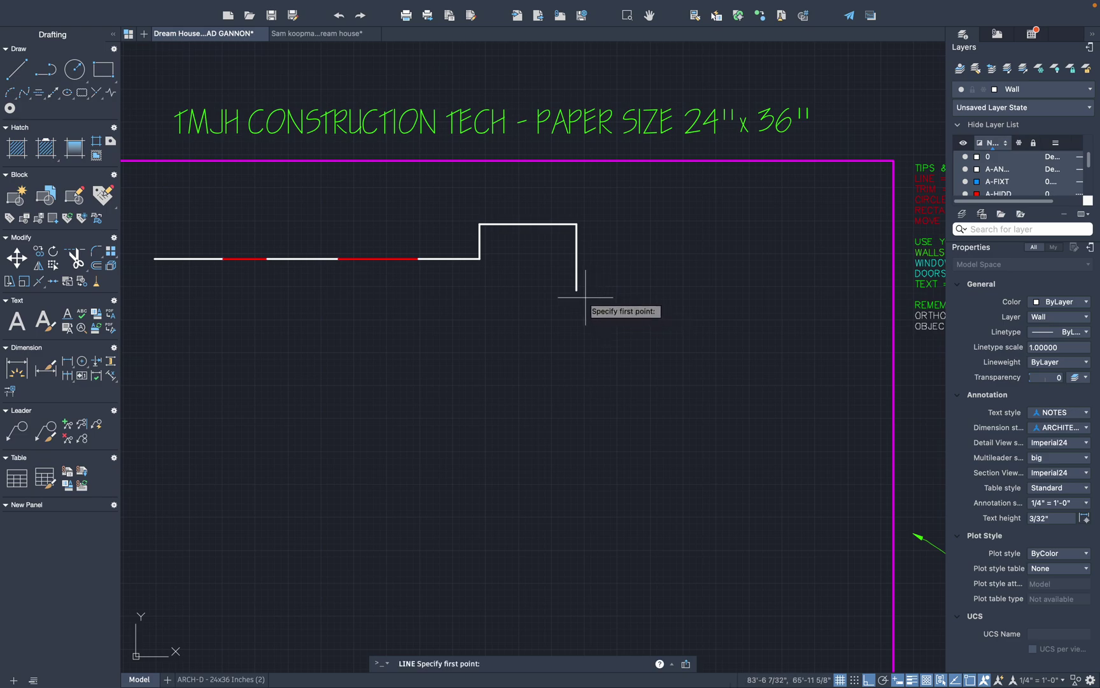
left_click(577, 290)
type("3")
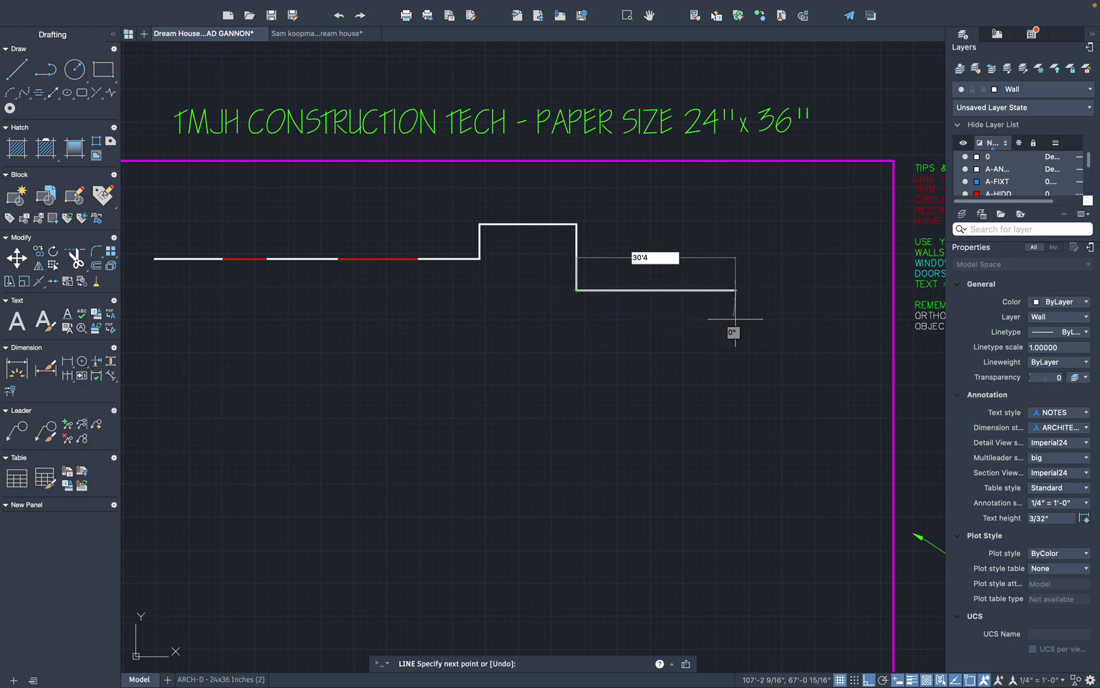
type("0'3\"")
key("Return")
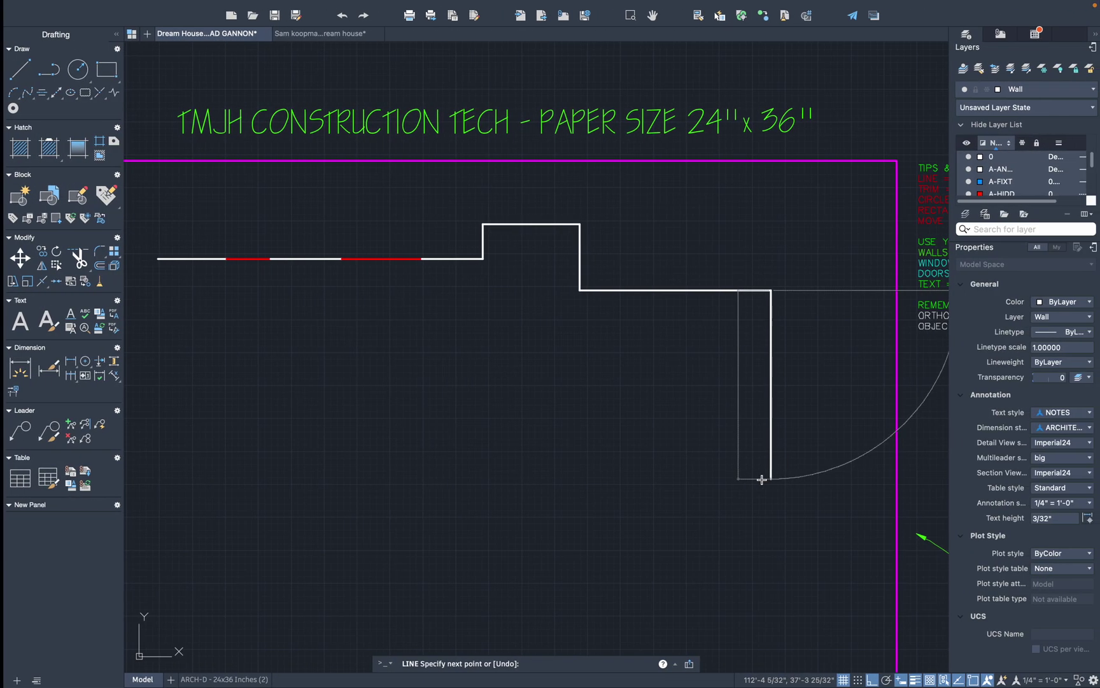
Draw the garage's right wall straight down in two consecutive segments of 15' and 15'10".
type("15'")
key("Return")
type("10")
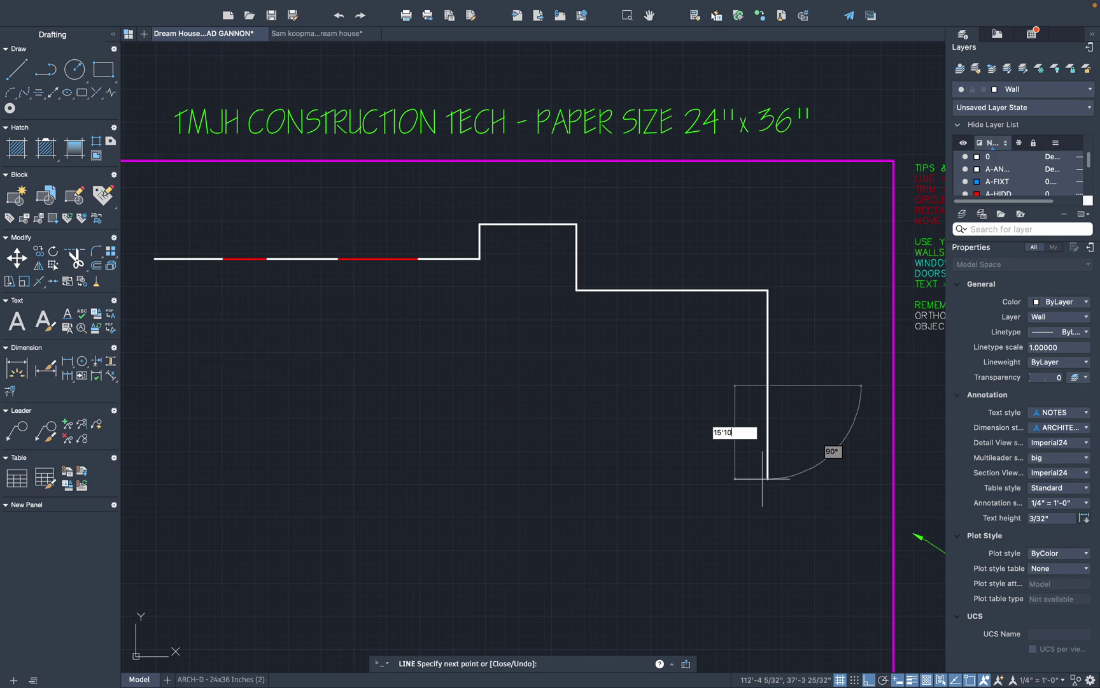
key("Return")
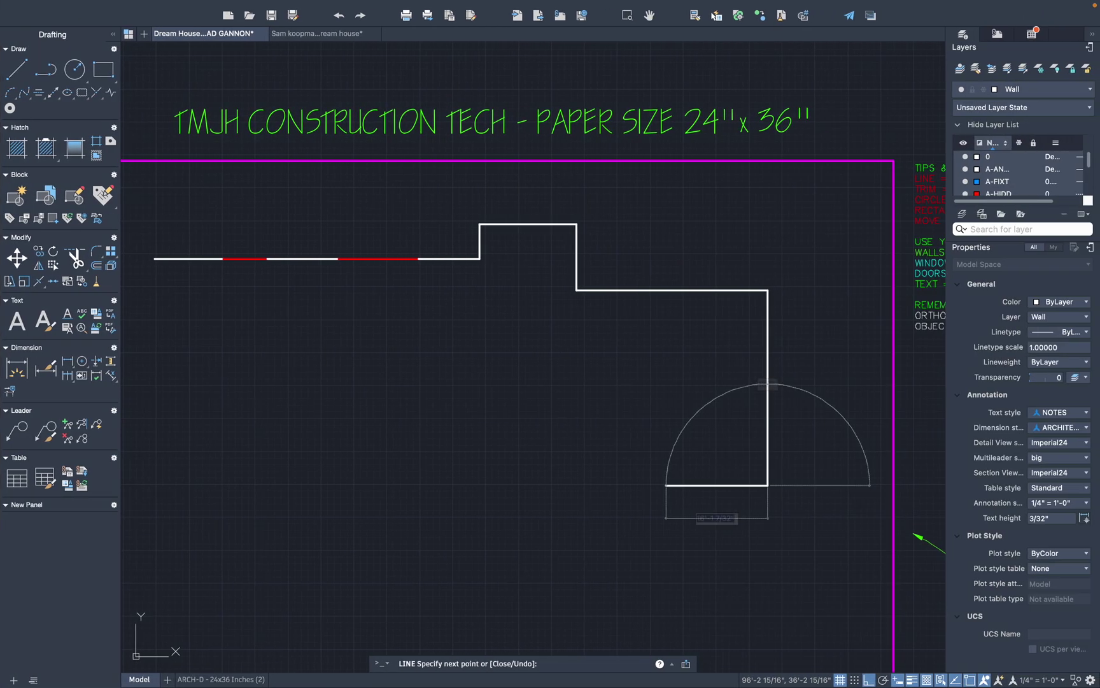
Draw the garage's lower wall 30'3" to the left from the bottom of its right wall.
type("30")
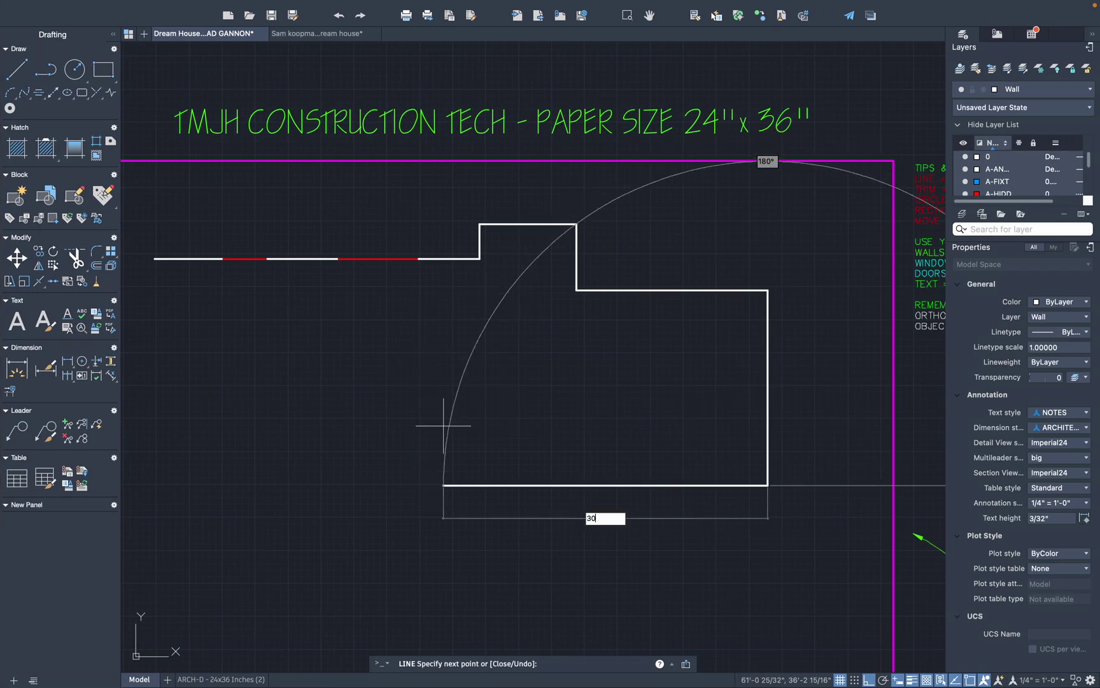
type("'3")
key("Return")
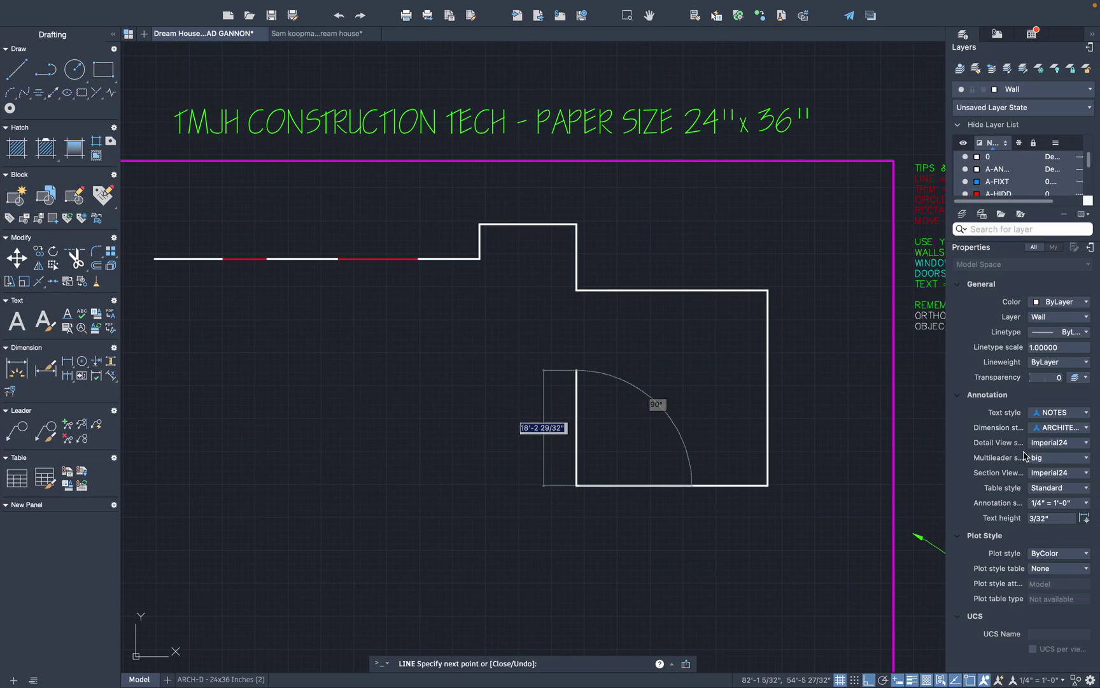
Continue 4'6" straight up from the garage's lower left corner and 10'3" to the left, following the floor plan, and end the line.
type("4")
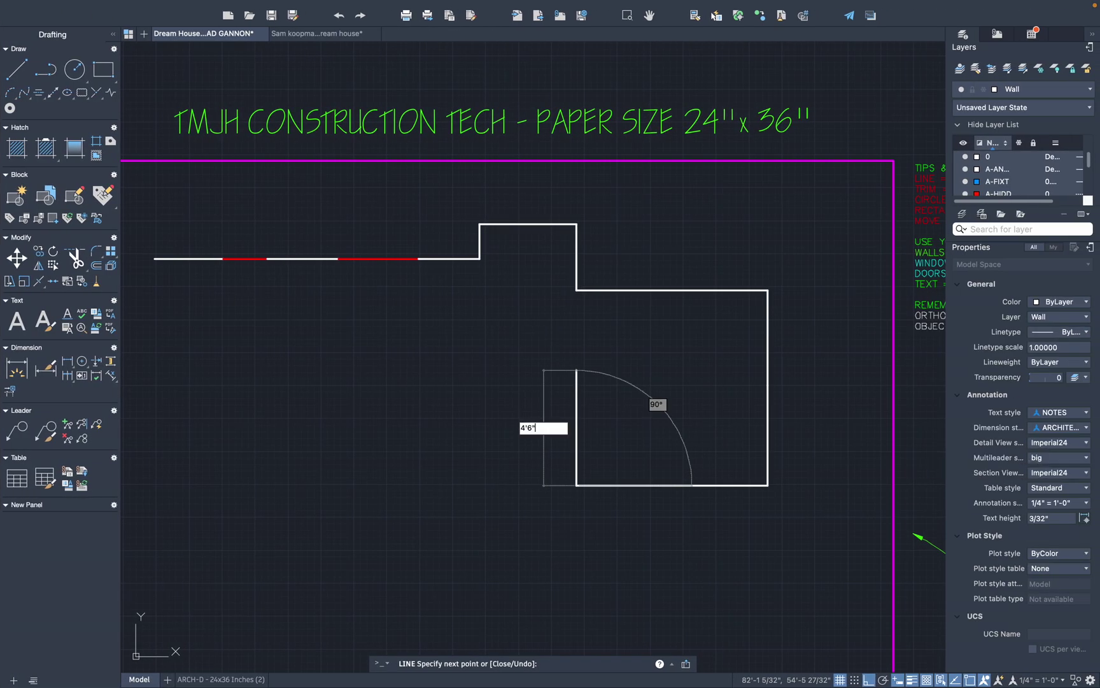
type("'6\"")
key("Return")
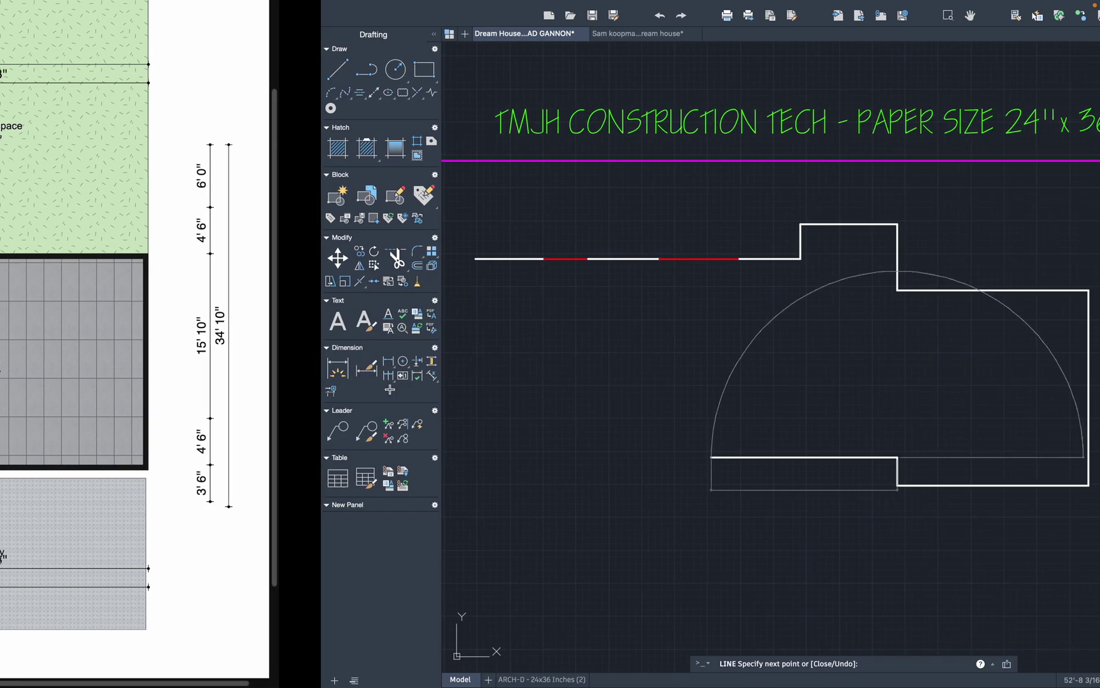
type("10'3")
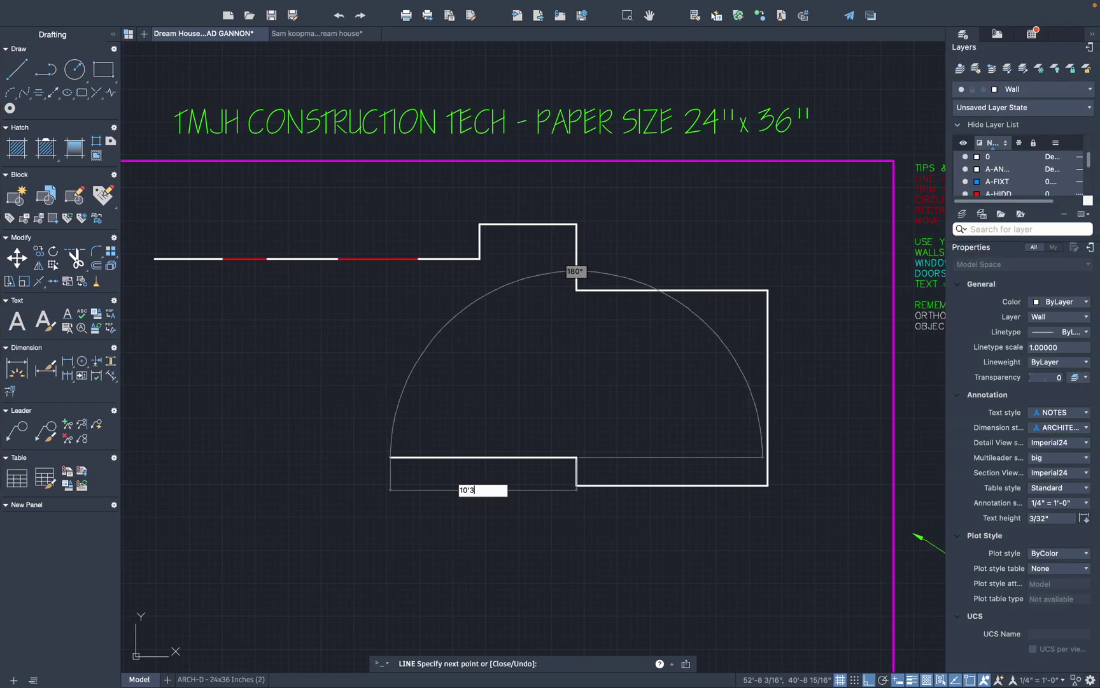
type("\"")
key("Return")
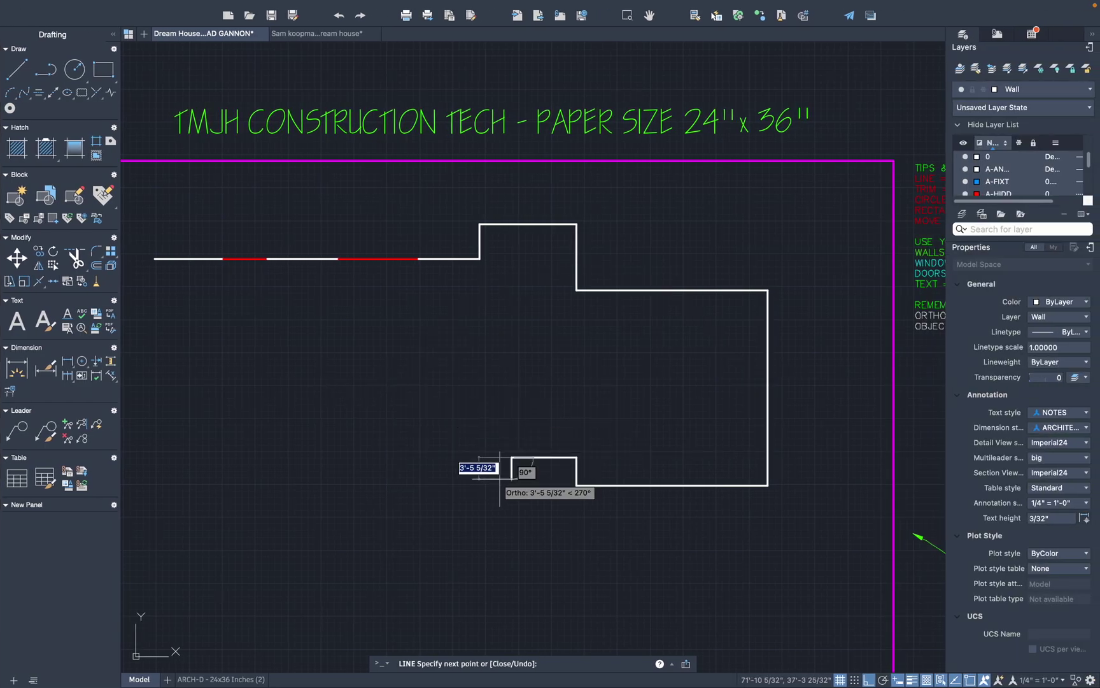
key("Escape")
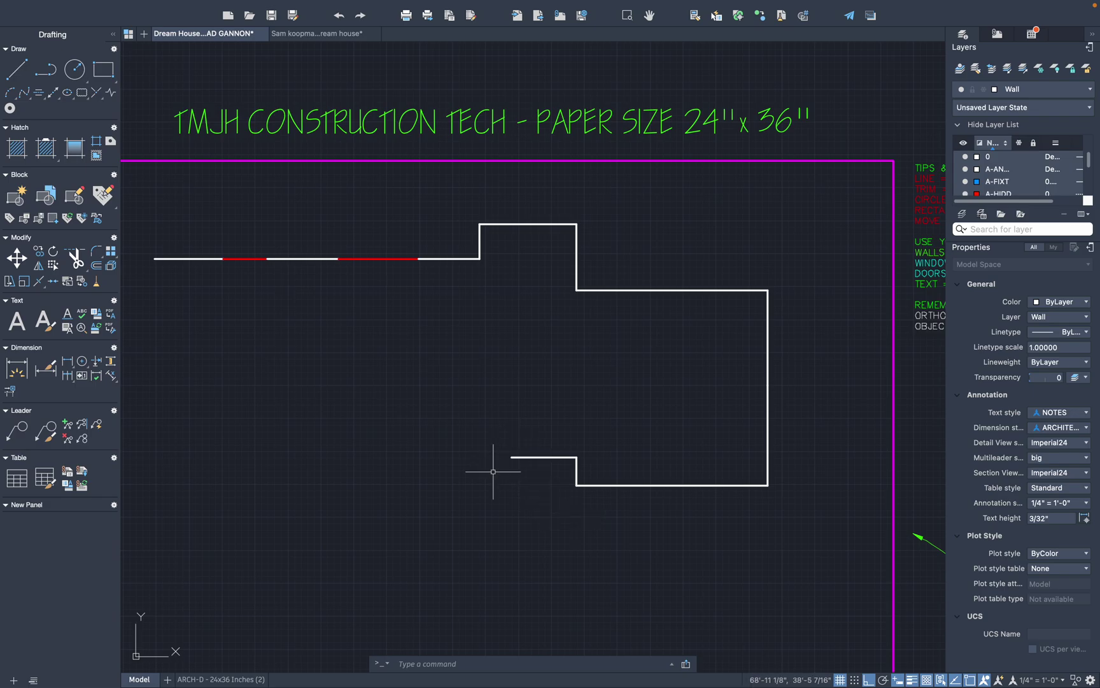
Consult the floor plan and draw Bedroom1's left wall 15'4" straight down from the left end of the upper wall.
scroll(494, 470, "up", 2)
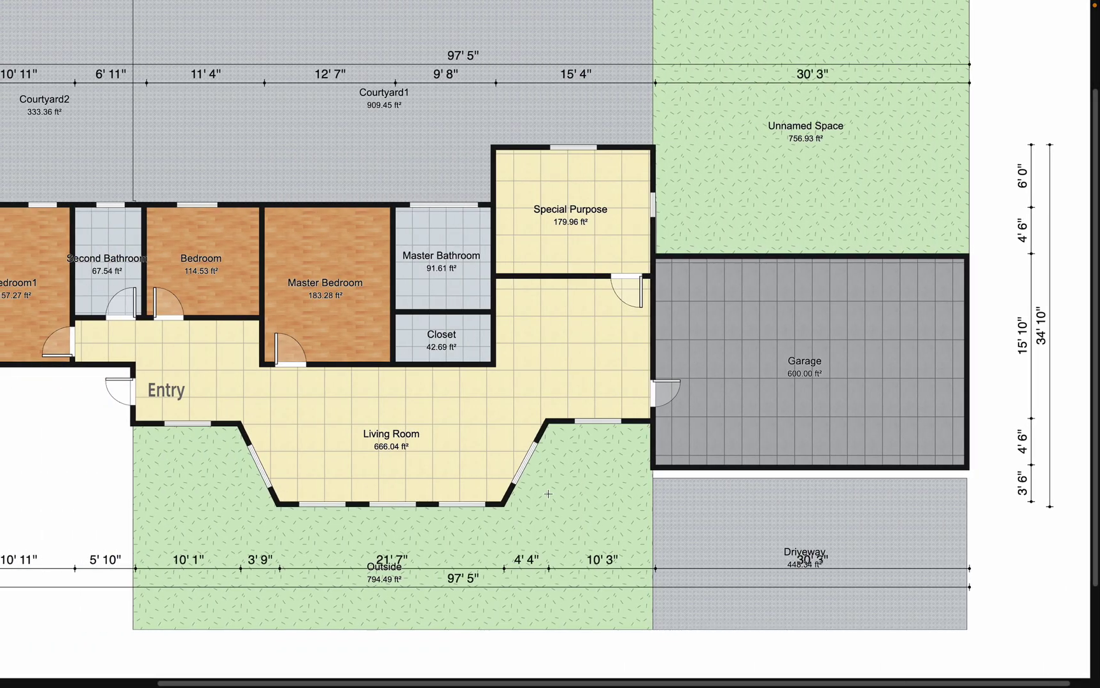
scroll(329, 439, "left", 5)
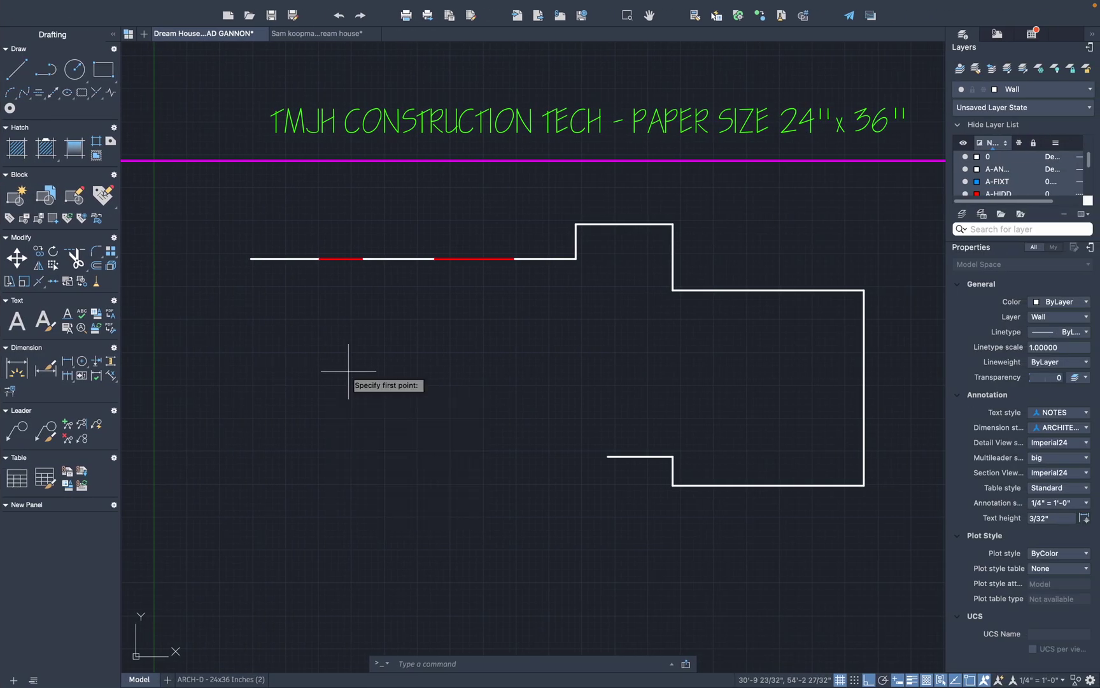
left_click(251, 258)
type("1")
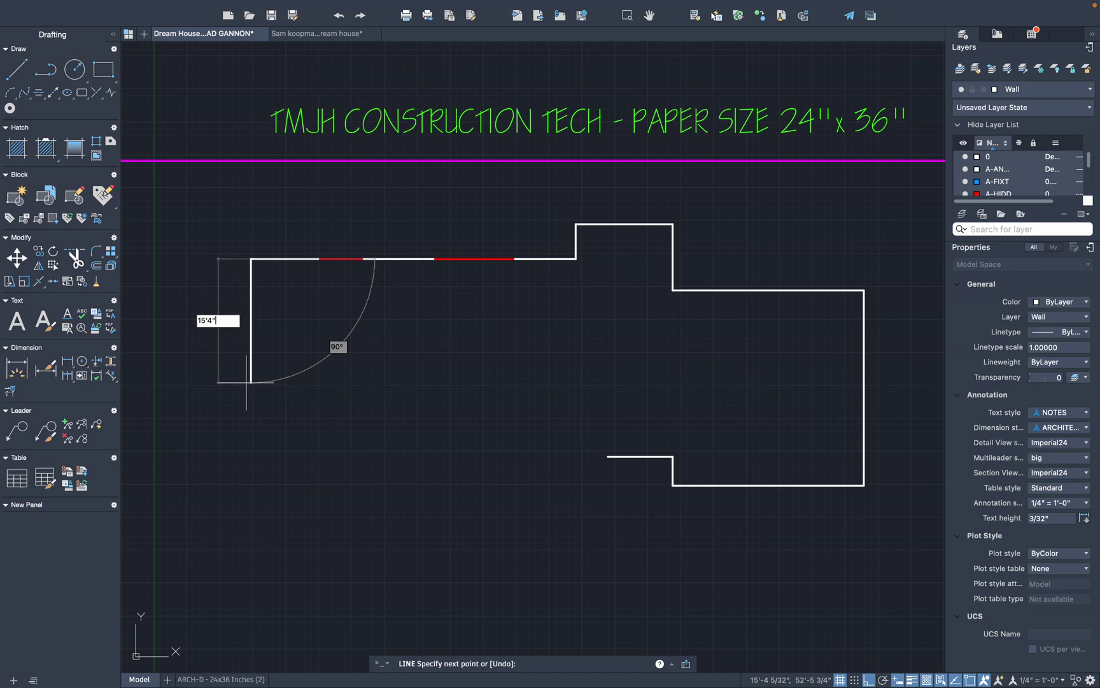
type("5'4\"")
key("Return")
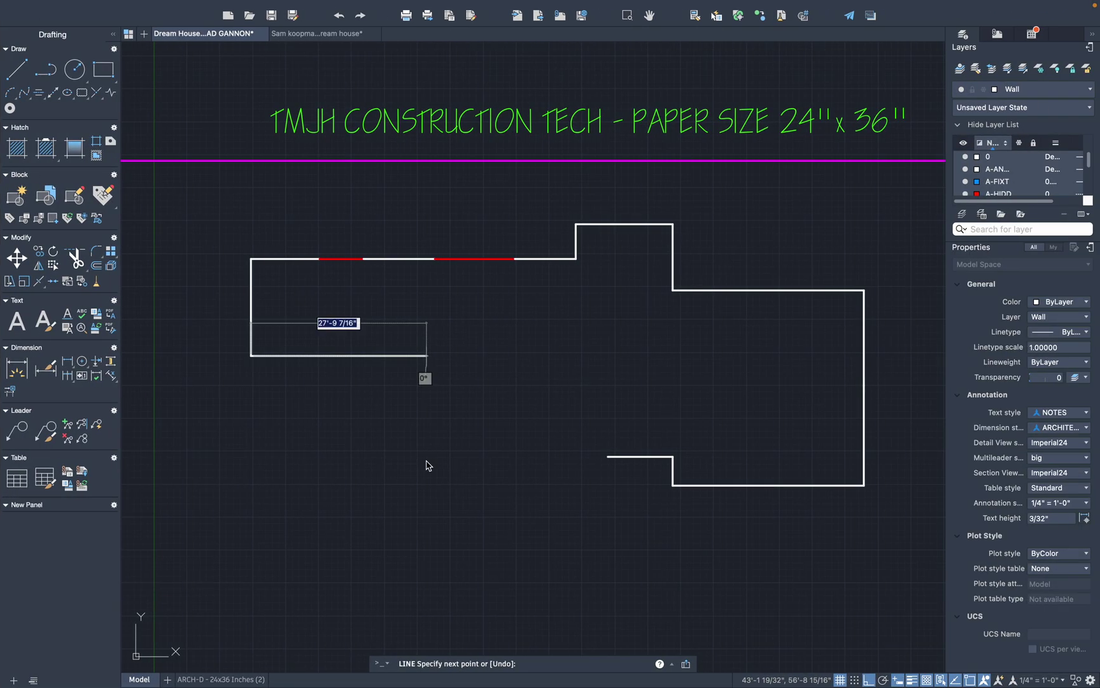
Draw the lower wall from Bedroom1's corner to the right up to the Entry, covering the floor plan's 10'11" and 5'10" widths.
type("1")
type("0'11\"")
key("Return")
Draw the Entry's left wall 5'8" straight down and end the line.
type("5'8")
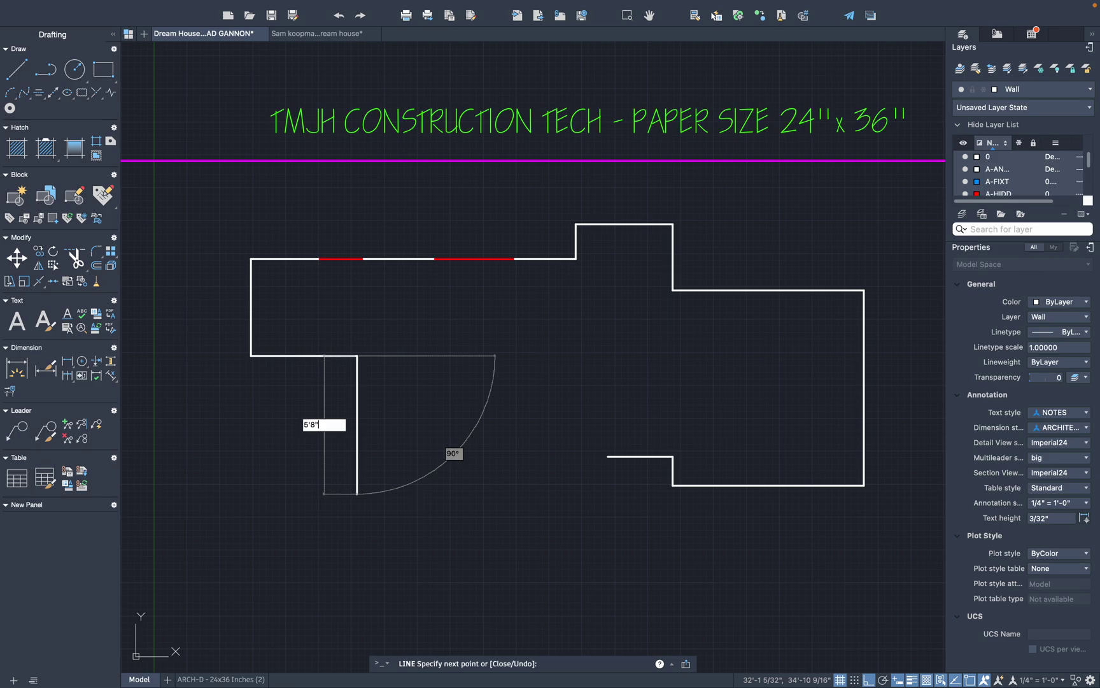
key("Return")
key("Return")
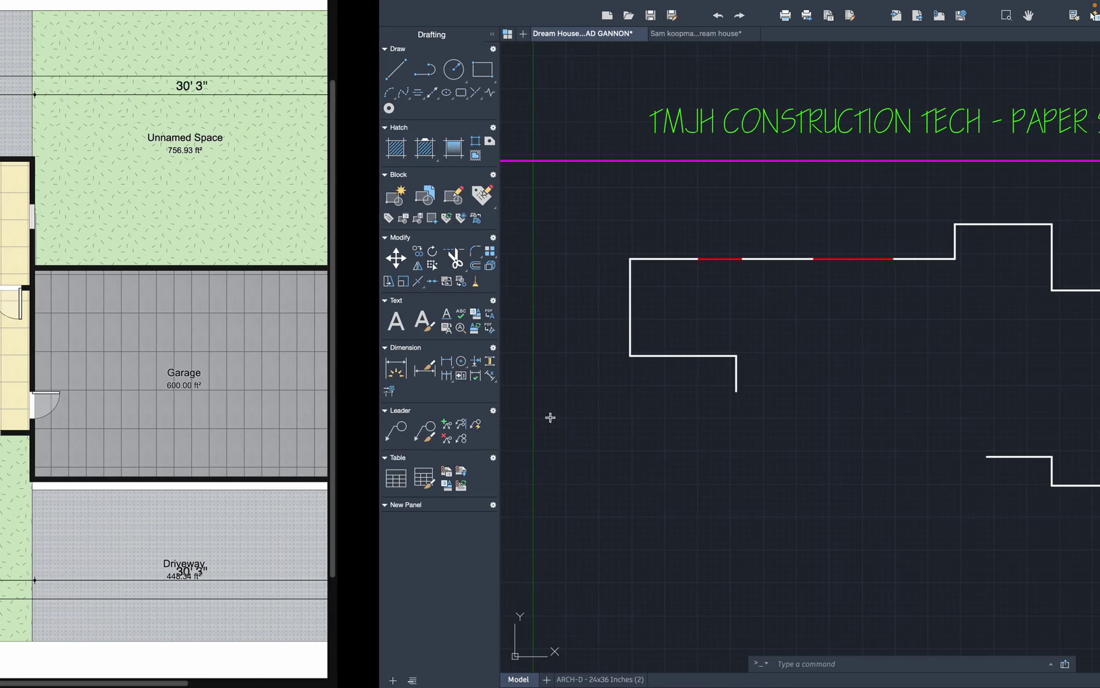
Draw the Entry's lower wall 10'1" to the right from the bottom of its left wall, following the floor plan, and end the line.
key("l")
key("Return")
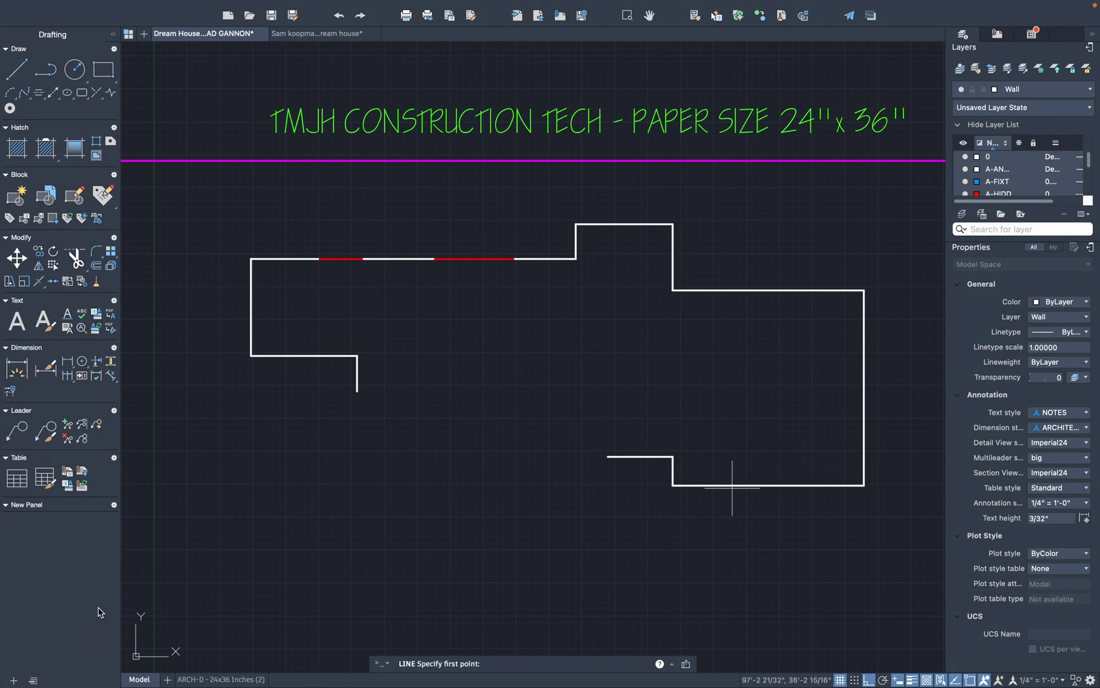
left_click(357, 391)
type("10")
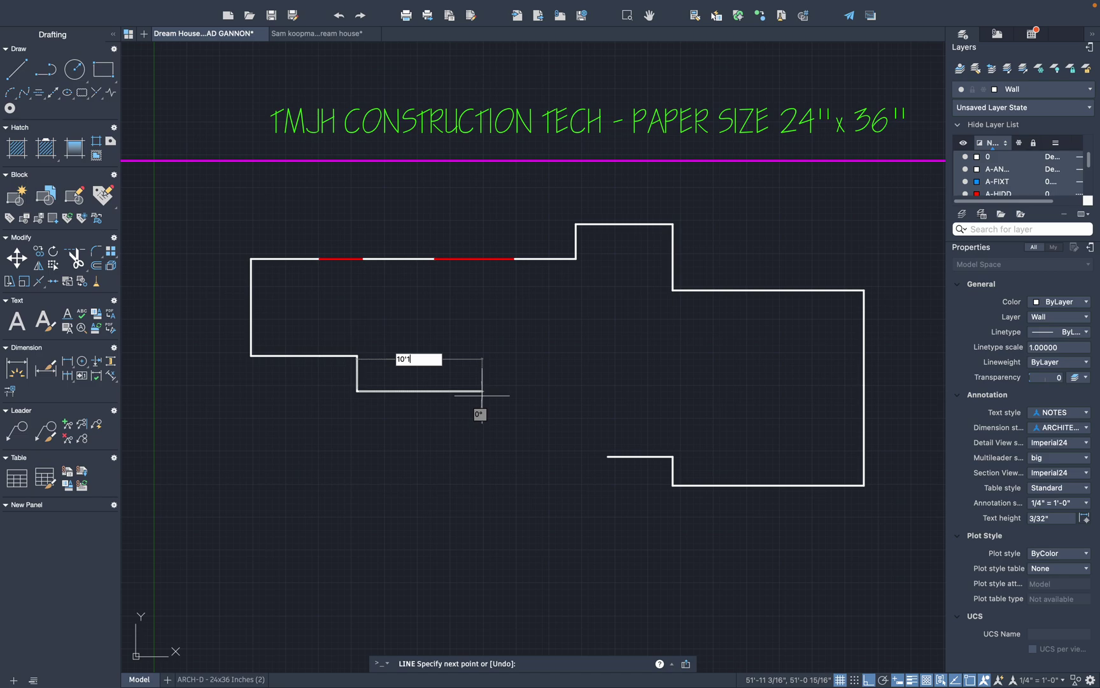
type("'1")
key("Return")
key("Return")
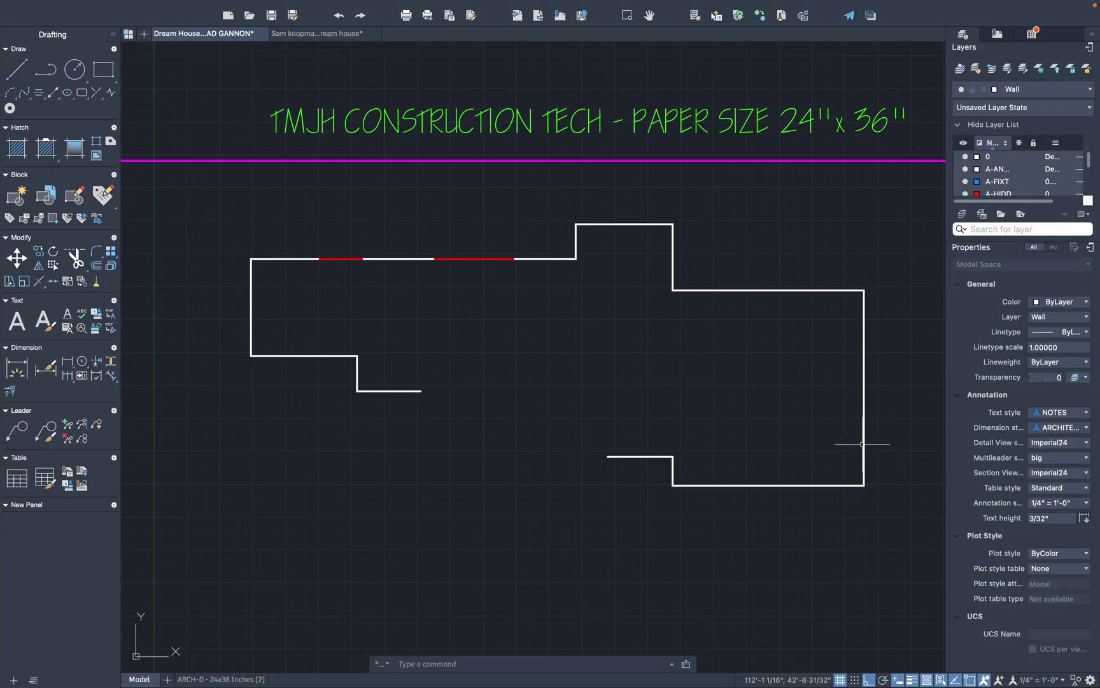
Delete the lower segment of the garage's right wall and move the three connected lower wall lines up to the end of the remaining segment.
left_click(863, 445)
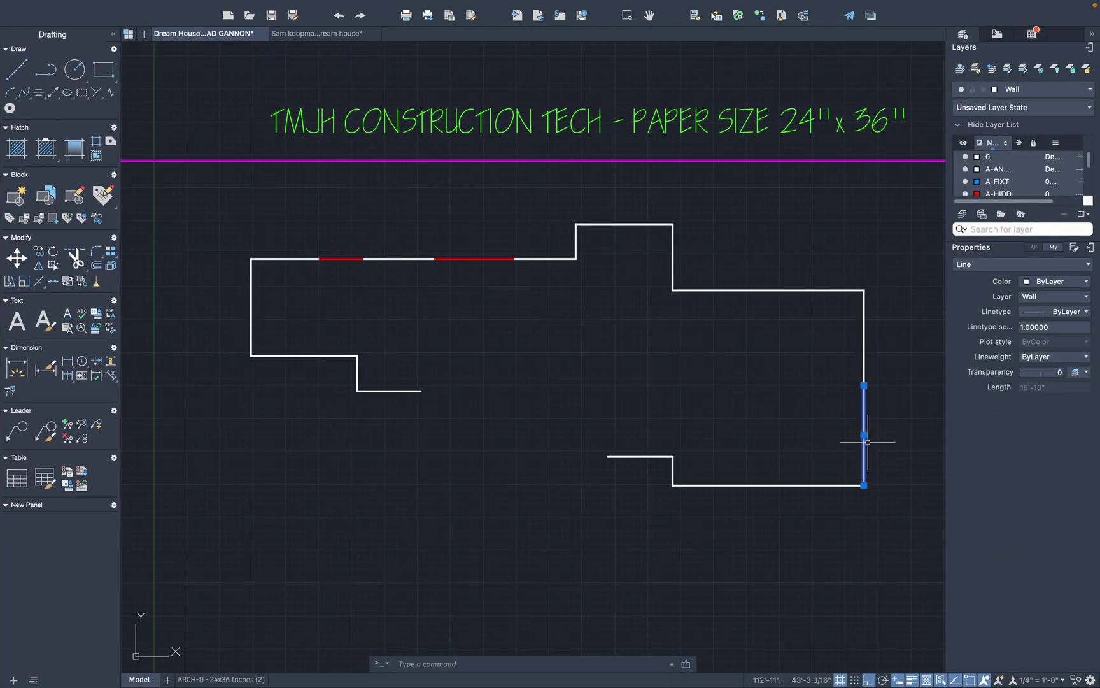
key("Delete")
left_click(873, 493)
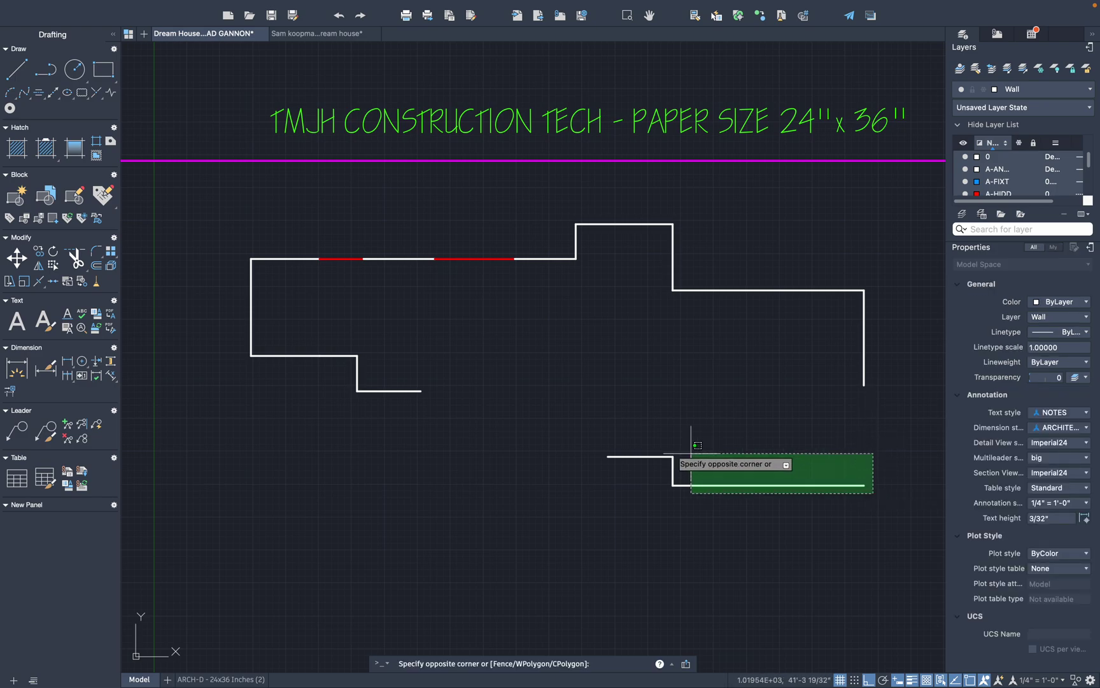
left_click(594, 447)
type("m")
key("Return")
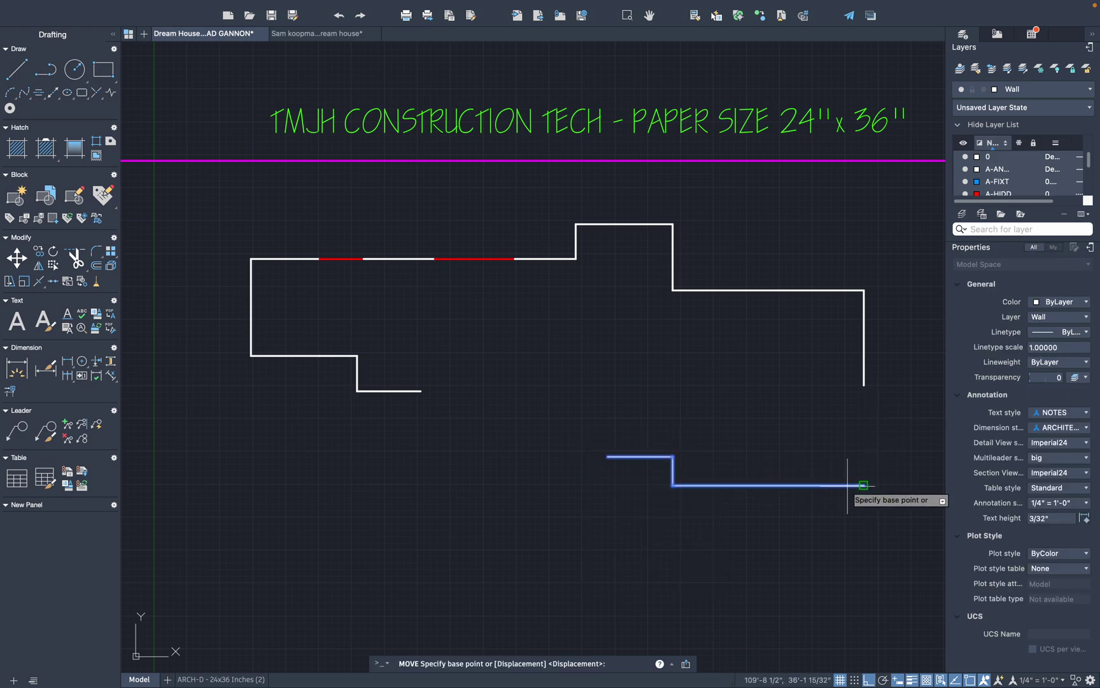
left_click(864, 486)
left_click(864, 385)
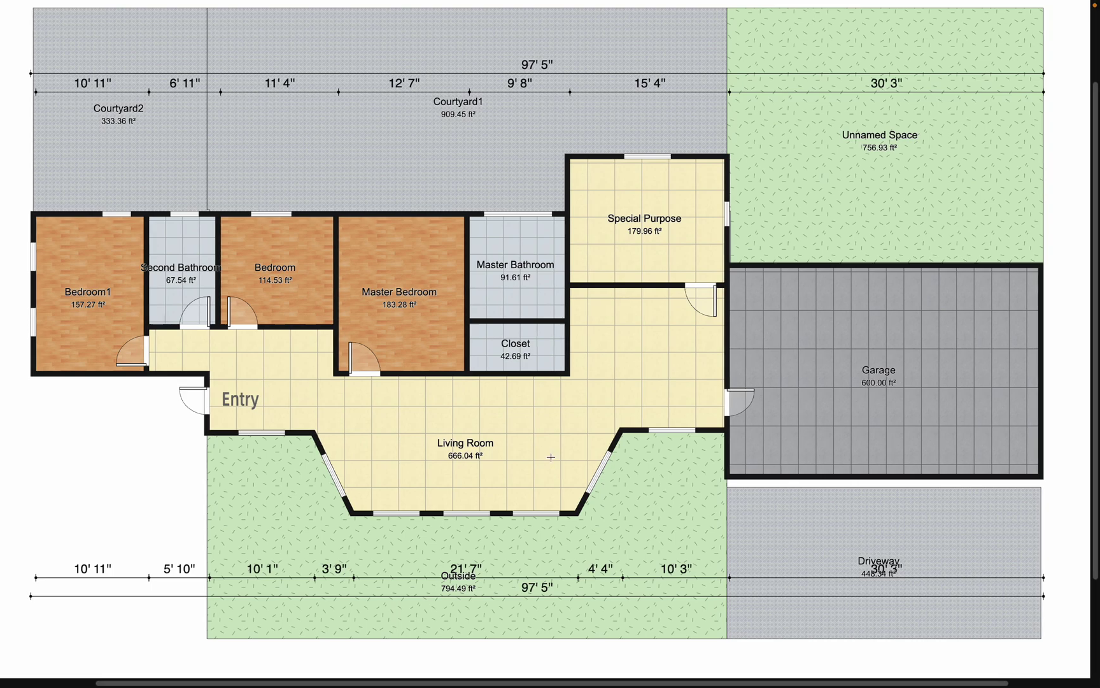
scroll(756, 279, "right", 3)
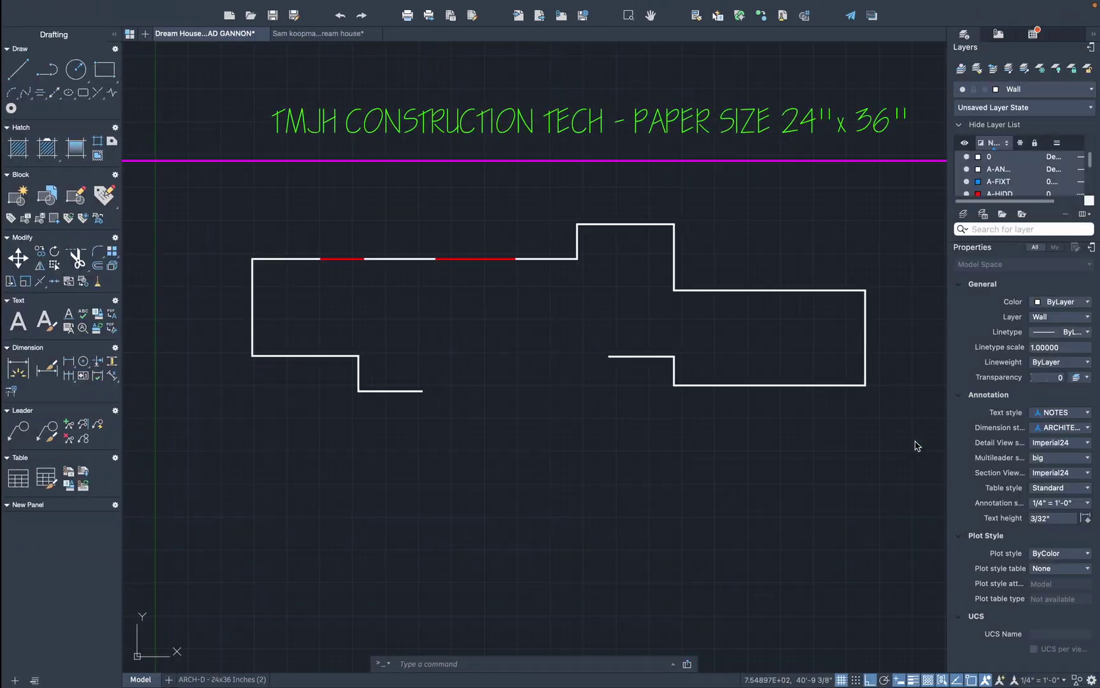
Move the garage's lower wall line and its two connected lines straight down, clear of the outline.
left_click(866, 359)
key("Escape")
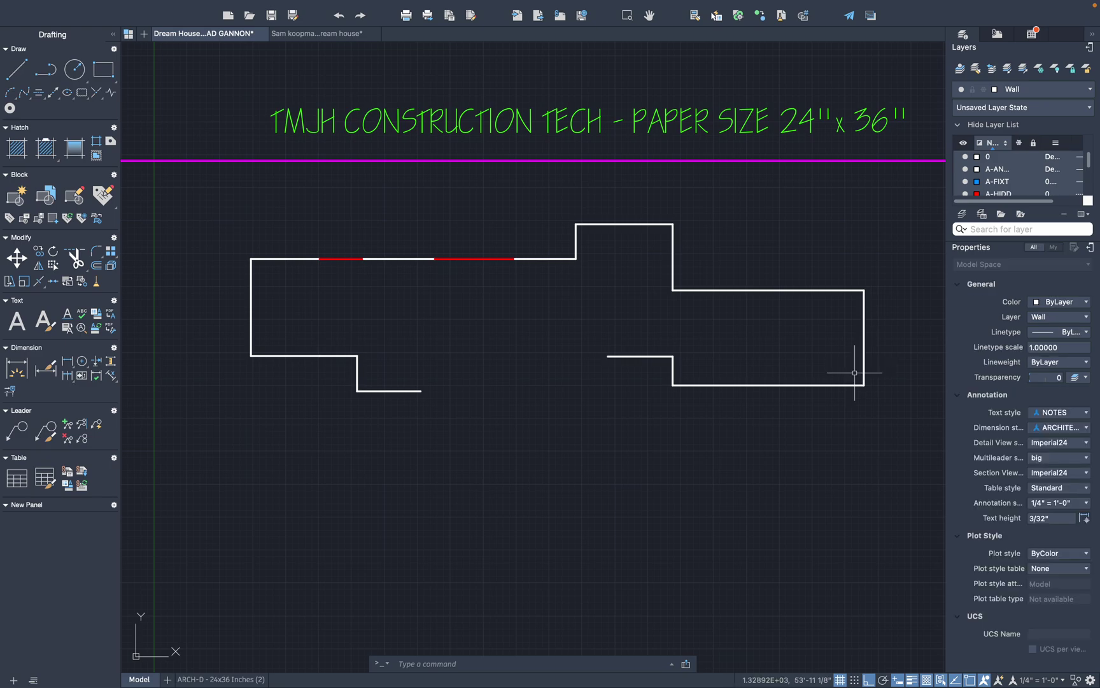
left_click(836, 396)
left_click(571, 333)
type("m")
key("Return")
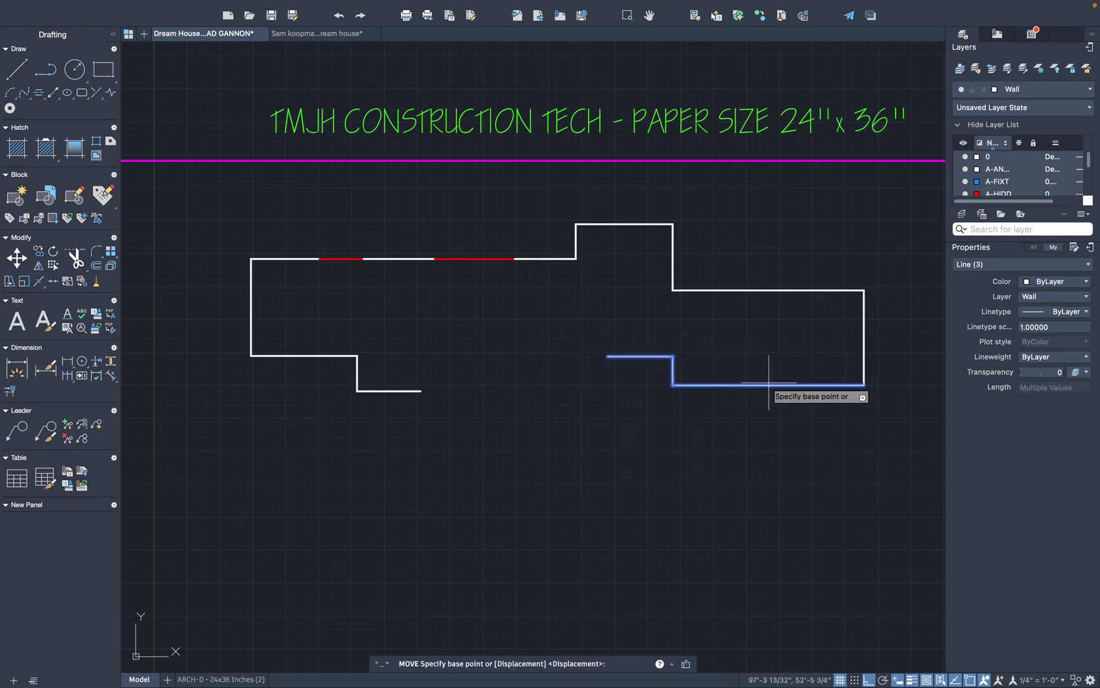
left_click(862, 386)
left_click(866, 617)
Draw a 4'6" line straight down from the lower end of the garage's right wall and end the line.
type("l")
key("Return")
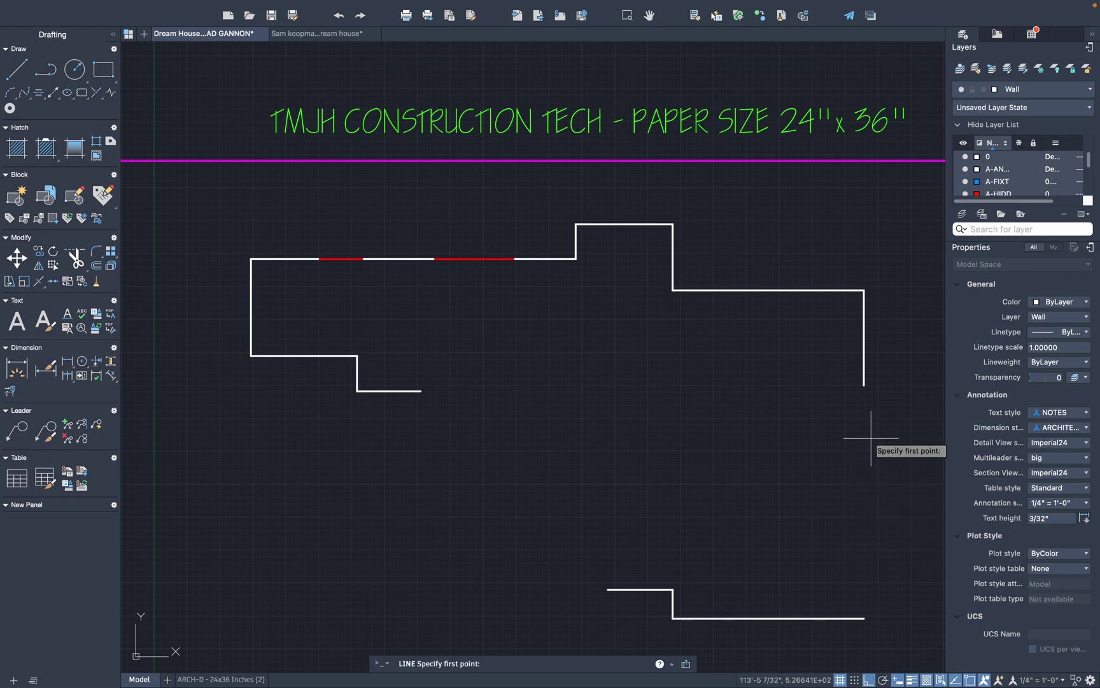
left_click(864, 384)
type("4'6")
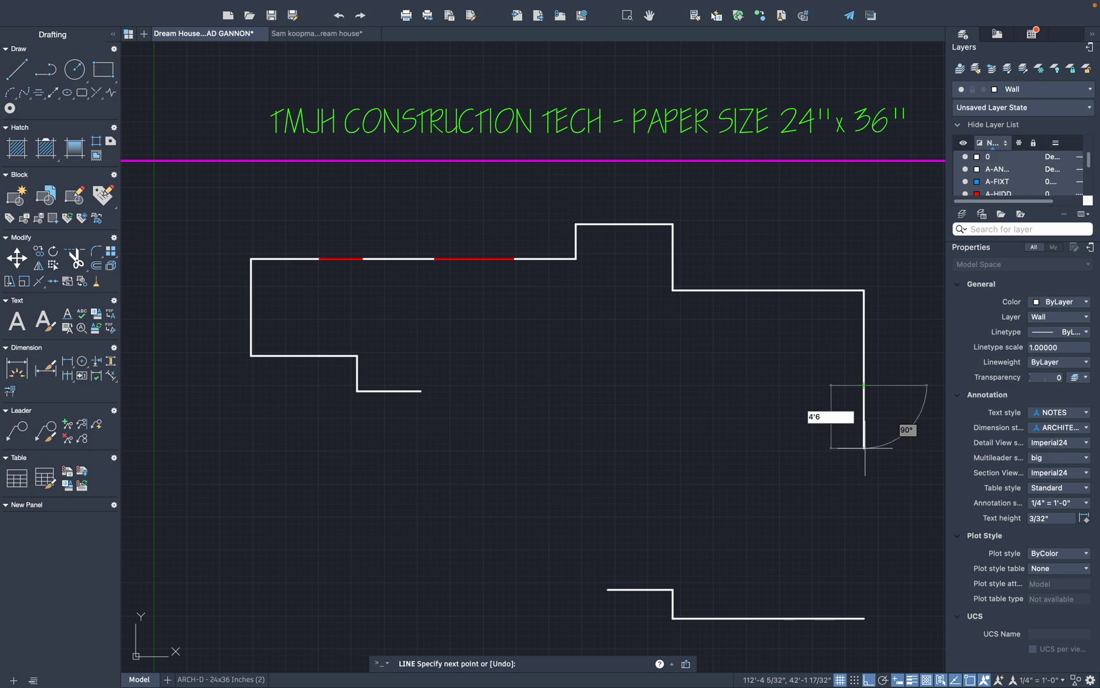
type("\"")
key("Return")
key("Return")
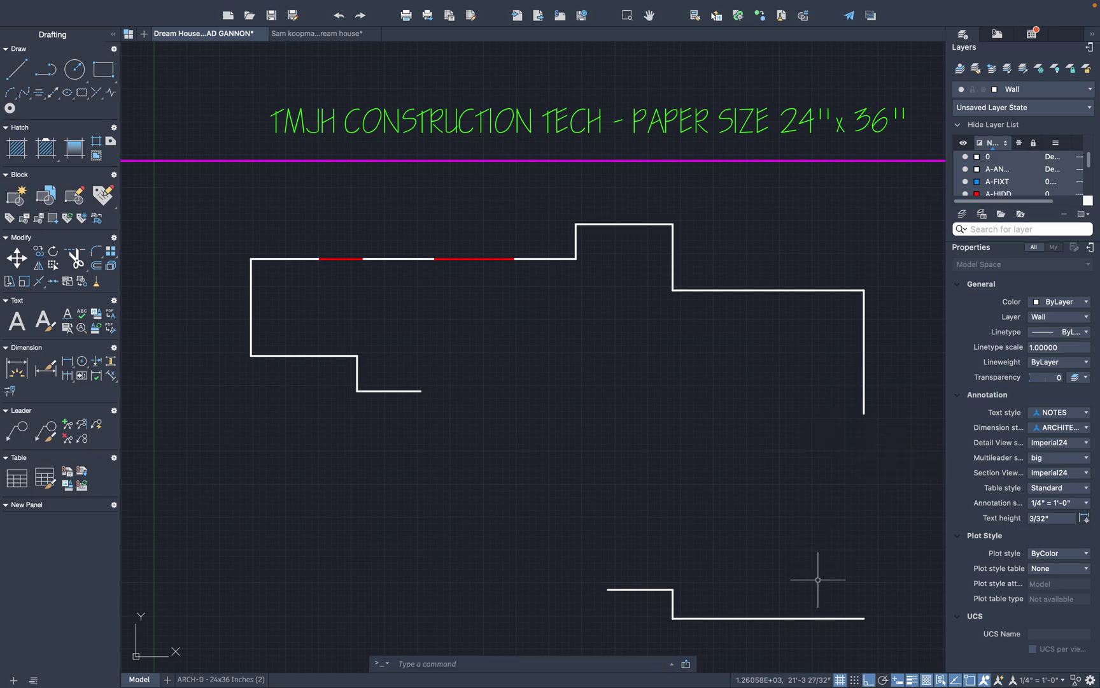
Move the three connected lower wall lines up from their right end to the bottom of the garage's extended right wall.
left_click(882, 638)
left_click(538, 535)
right_click(758, 610)
left_click(786, 589)
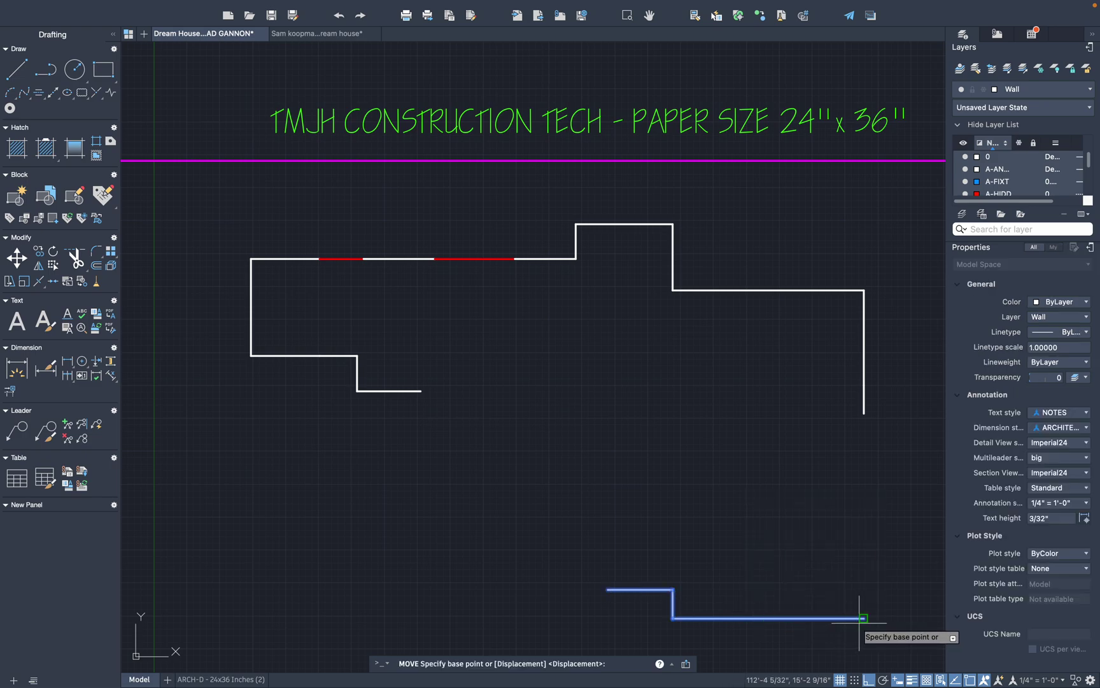
left_click(863, 618)
left_click(864, 414)
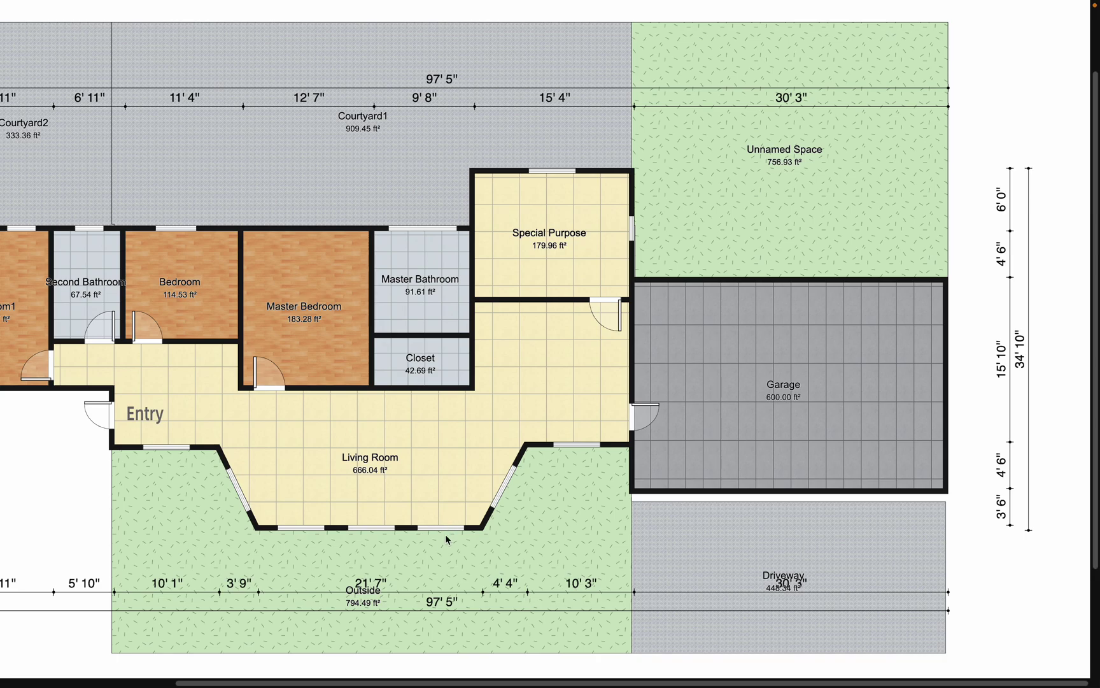
Check the reference floor plan and draw a horizontal line to the right from the end of the Entry's lower wall.
scroll(431, 537, "left", 5)
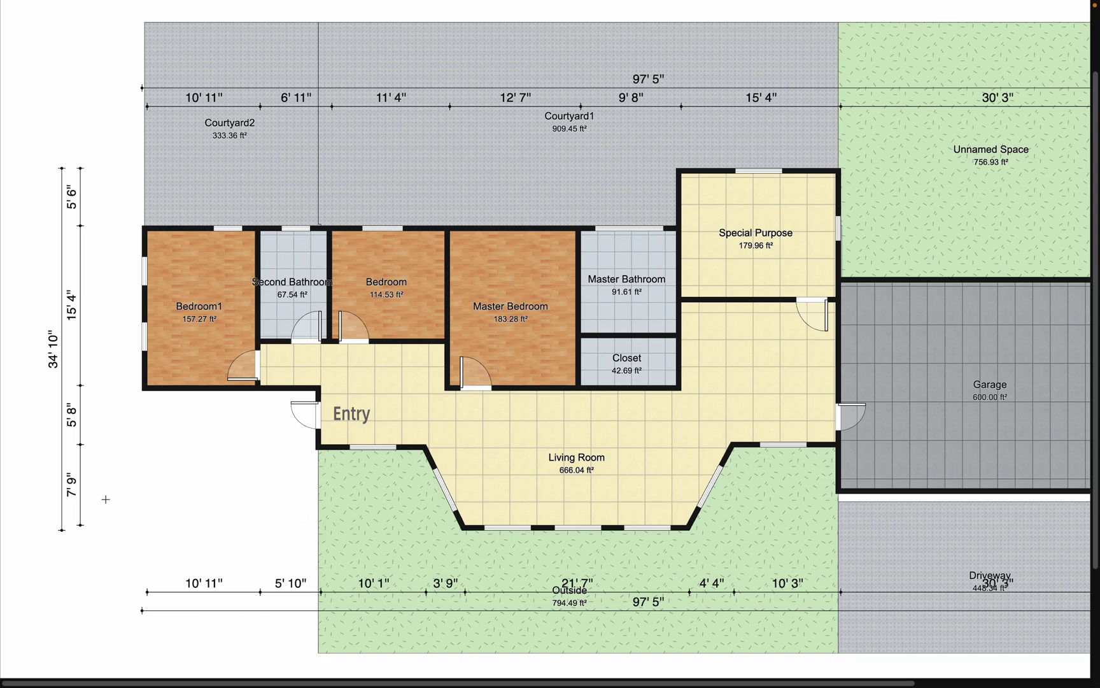
key("ctrl+Right")
key("l")
key("Return")
left_click(422, 391)
key("Escape")
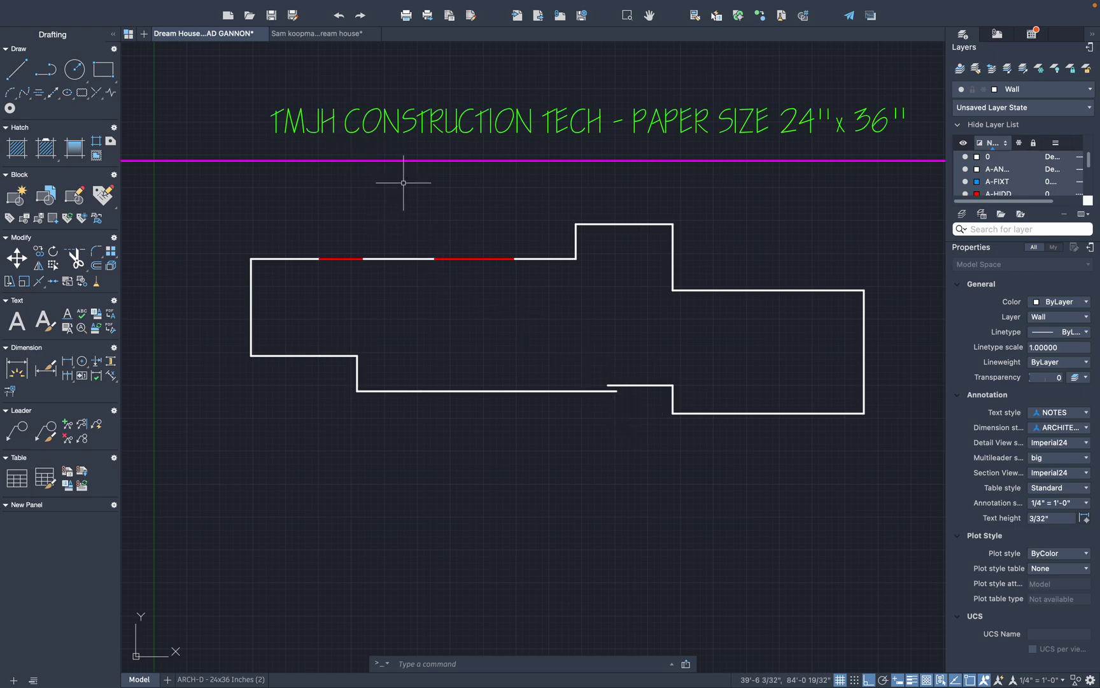
Offset the new horizontal line 7'9" downward for the living room's bay front and delete the original line.
type("off")
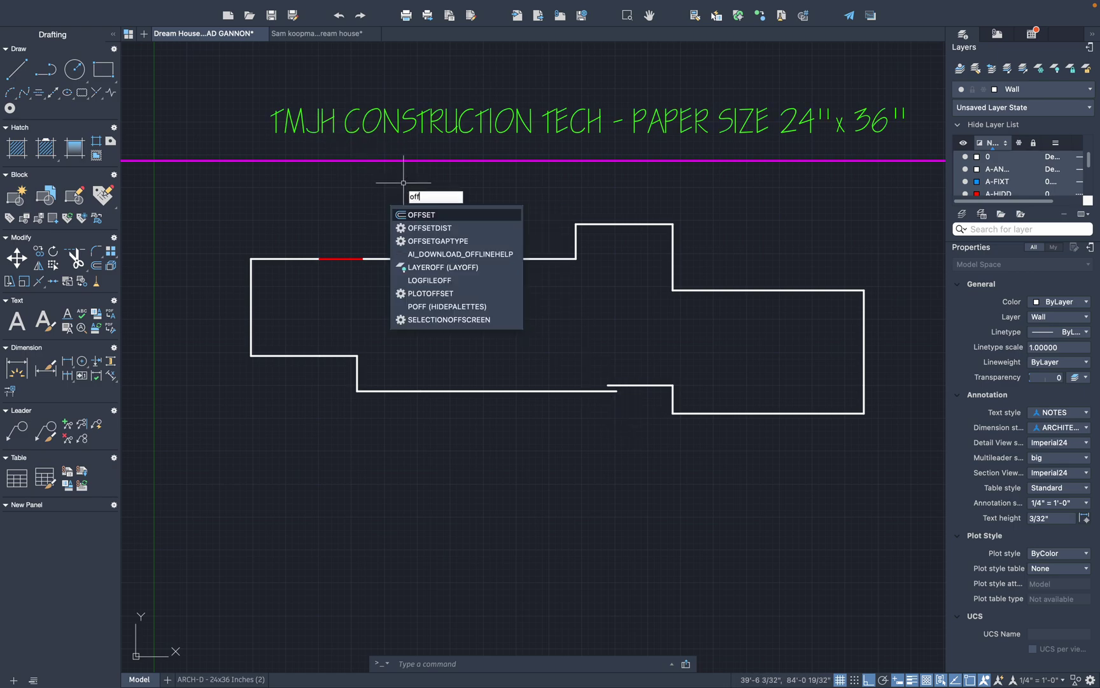
key("Return")
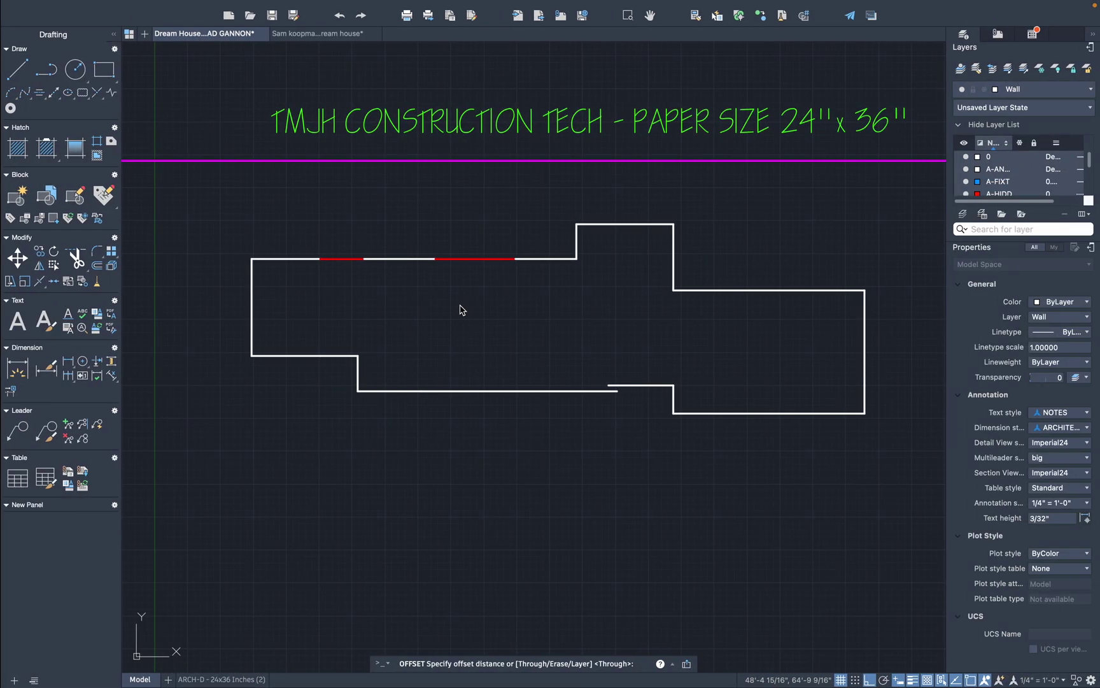
type("7")
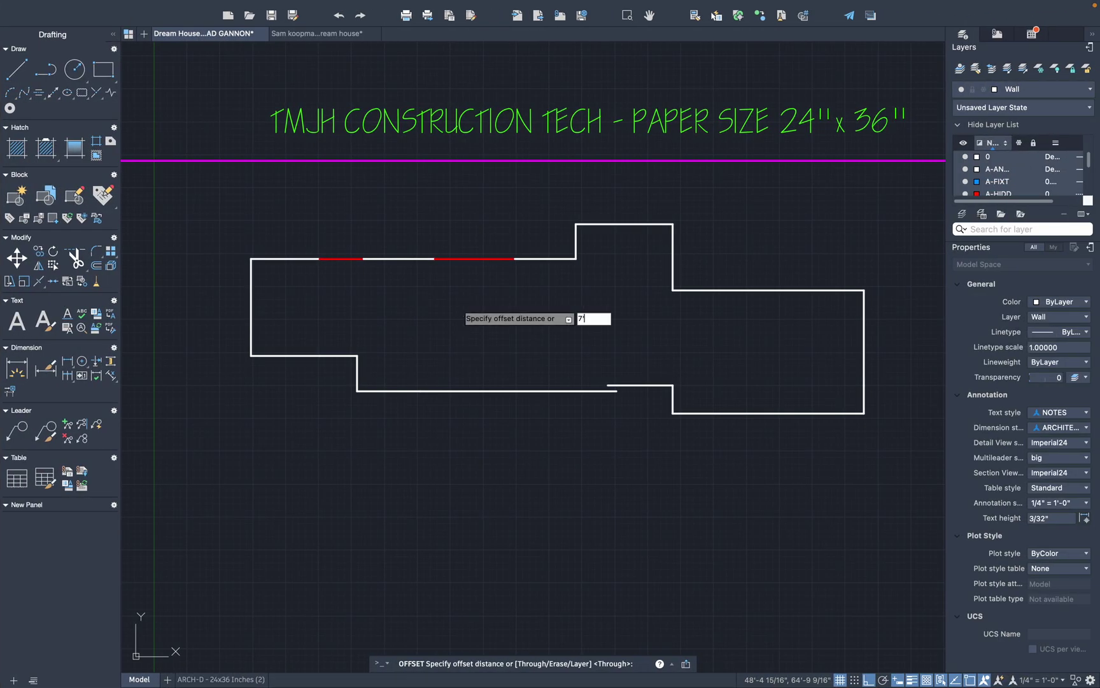
type("'9")
key("Return")
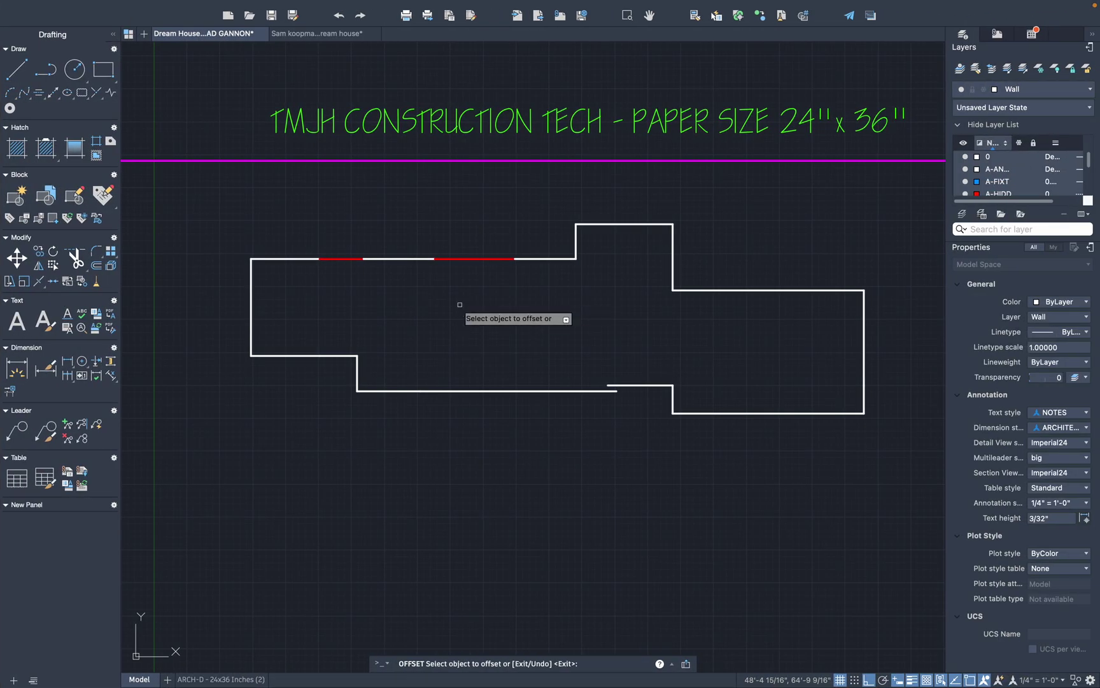
left_click(472, 391)
left_click(475, 440)
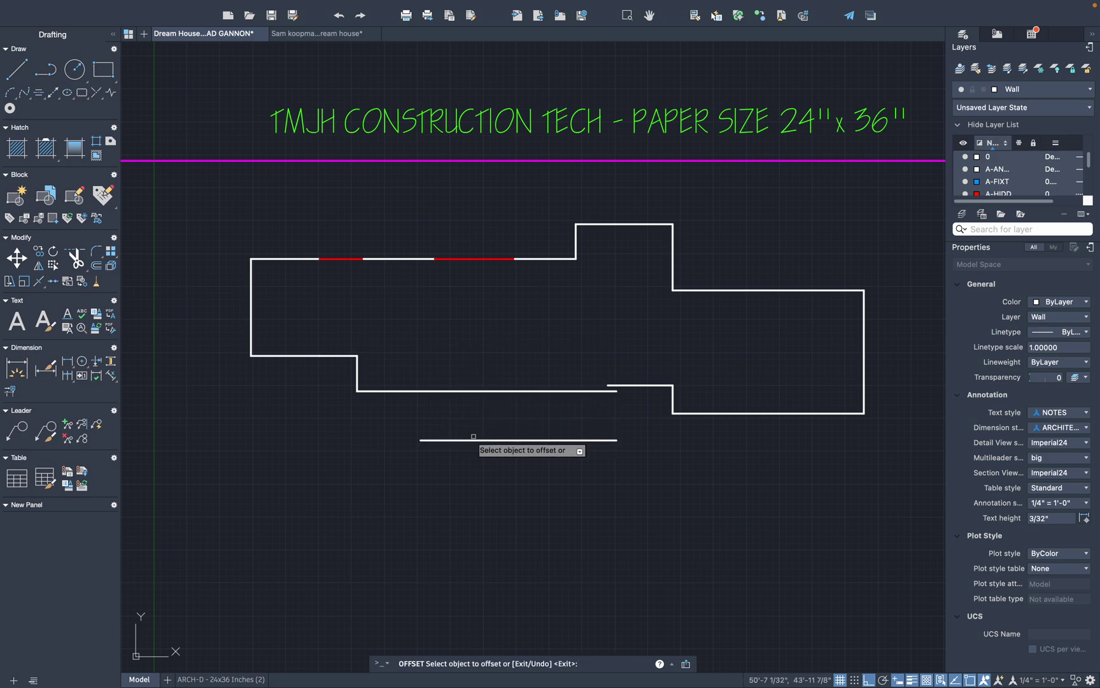
key("Escape")
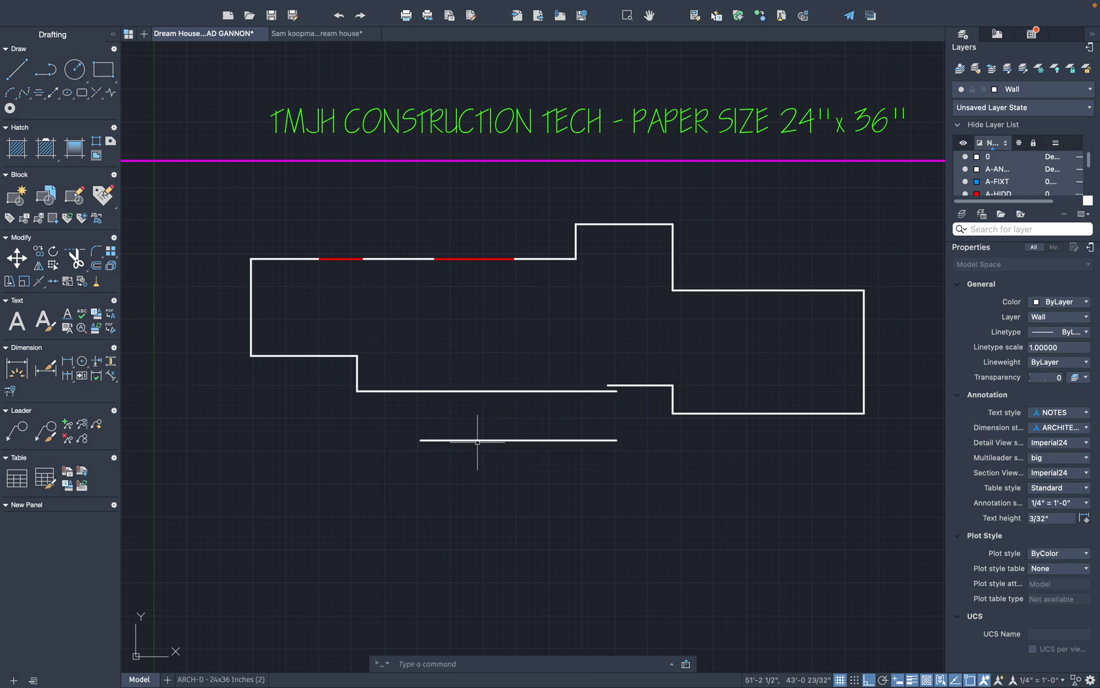
left_click(446, 391)
key("Delete")
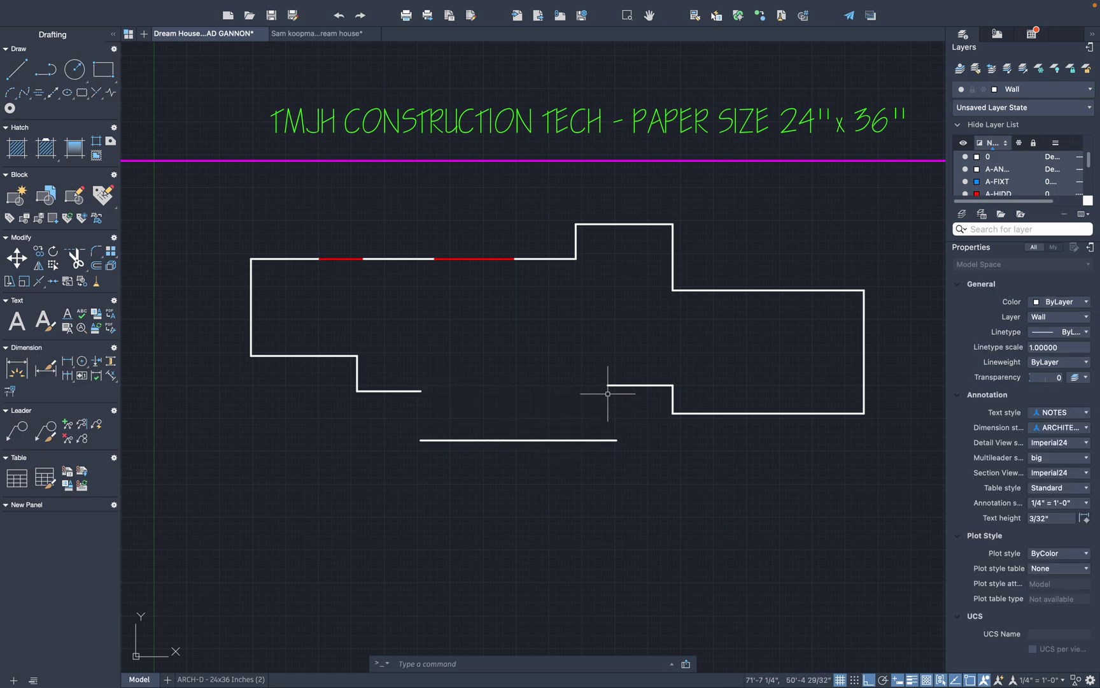
Delete the short horizontal wall line beside the garage and stretch the Entry's lower wall to the right past the garage's left wall.
left_click(609, 440)
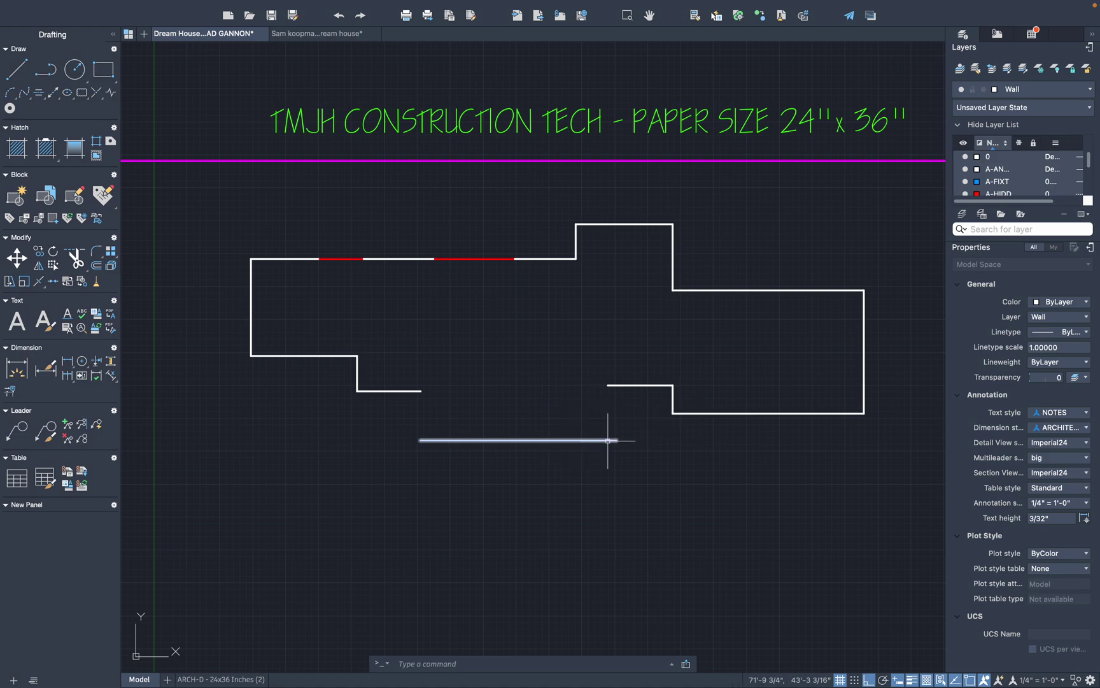
left_click(637, 385)
key("Delete")
left_click(418, 389)
left_click(418, 386)
left_click(420, 391)
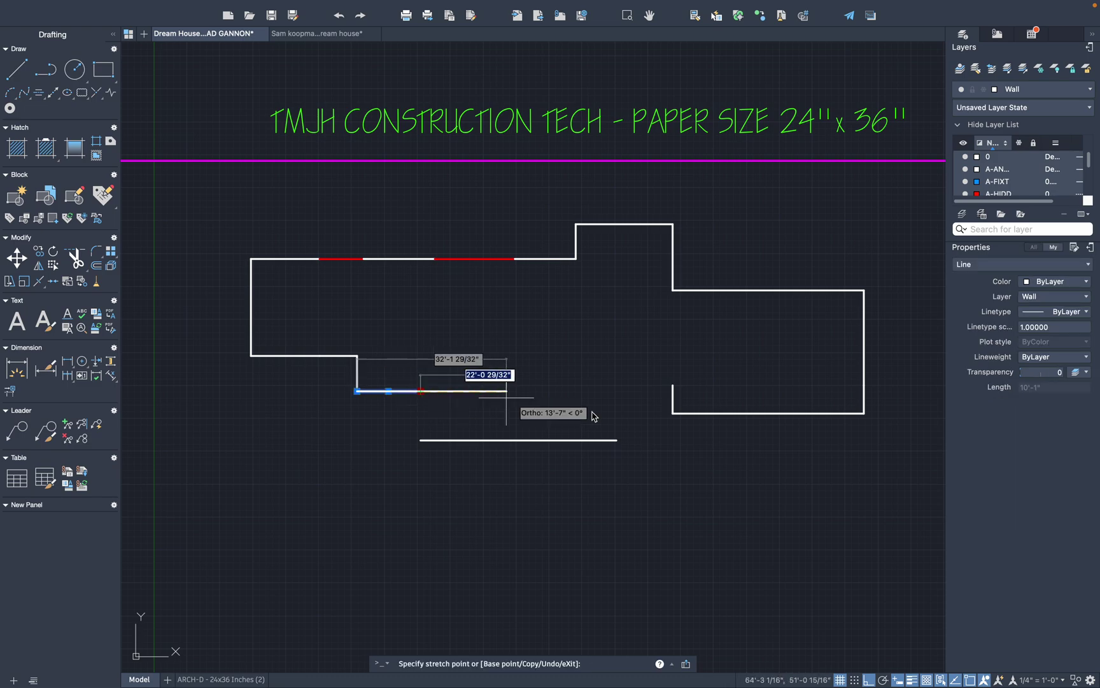
left_click(742, 425)
key("Escape")
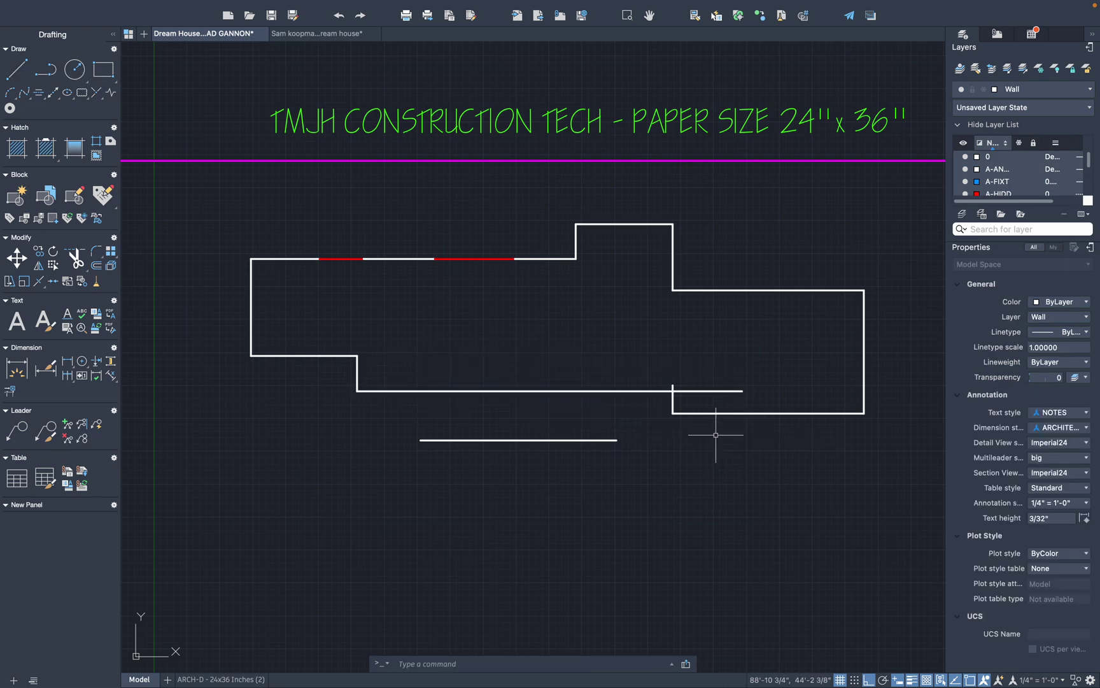
Trim the overlapping ends where the stretched lower wall crosses the garage's left wall.
type("trim")
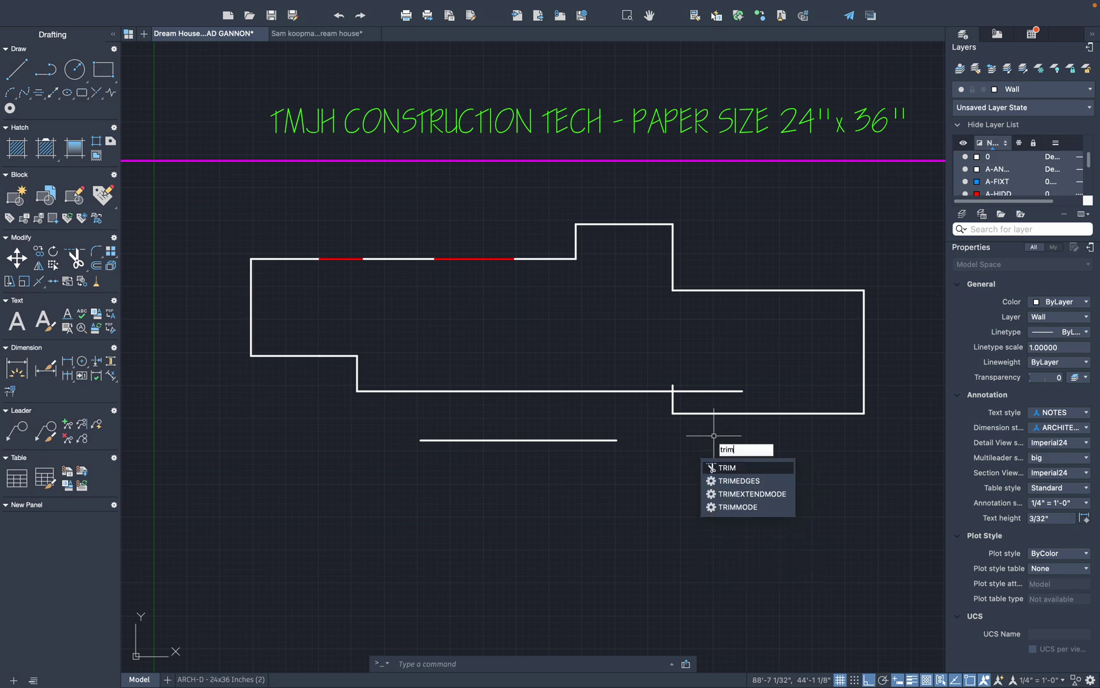
key("Return")
left_click(706, 392)
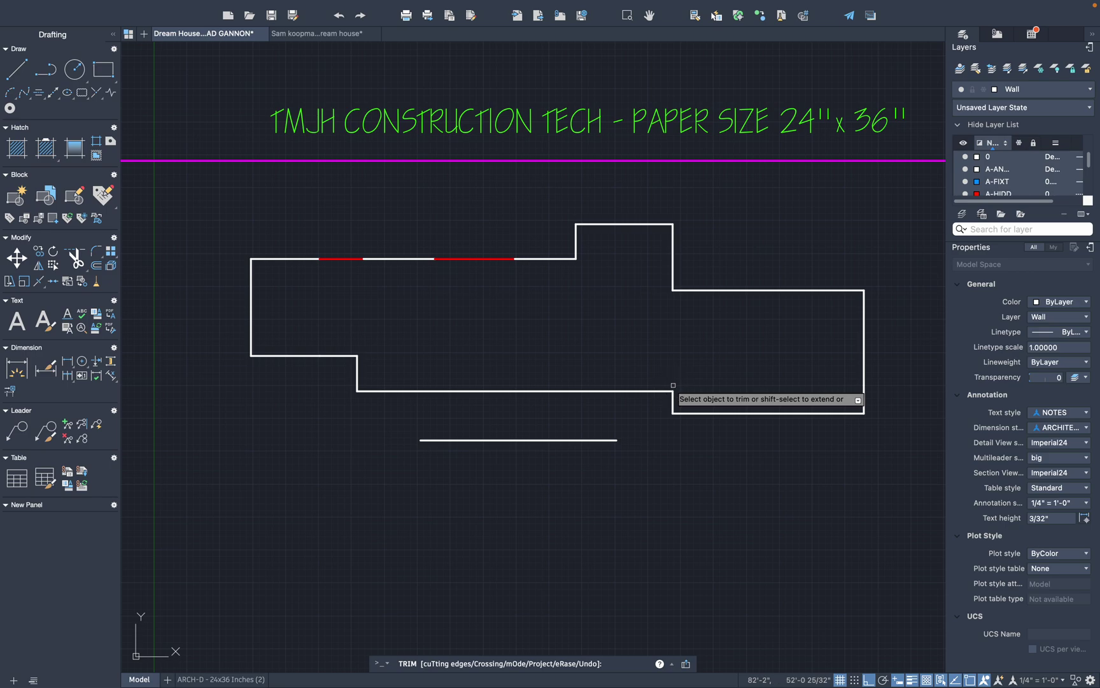
key("Escape")
type("l")
key("Return")
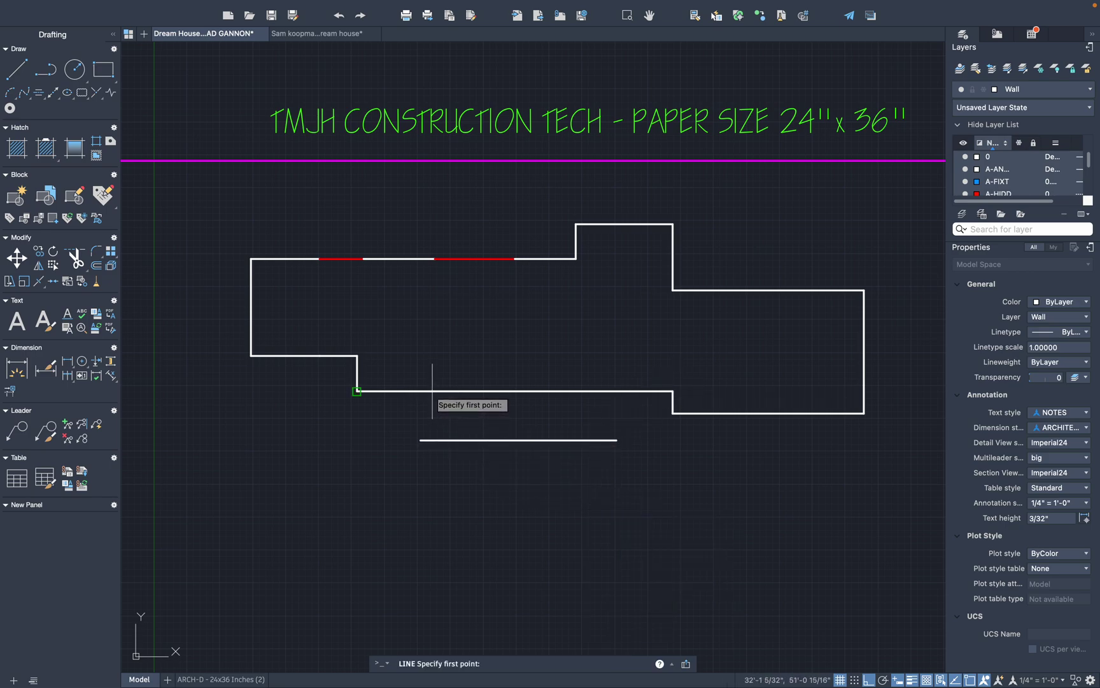
key("Escape")
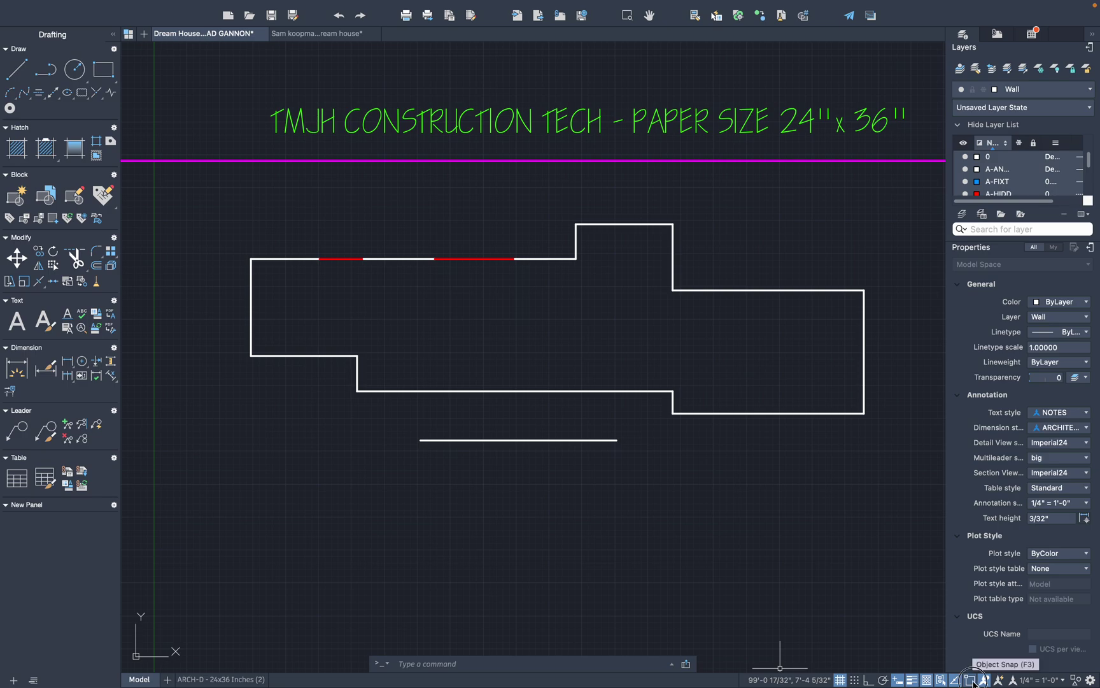
Draw two slanted lines freehand across both horizontal lines for the bay's sides, the right one about 17' long at 71°.
key("Return")
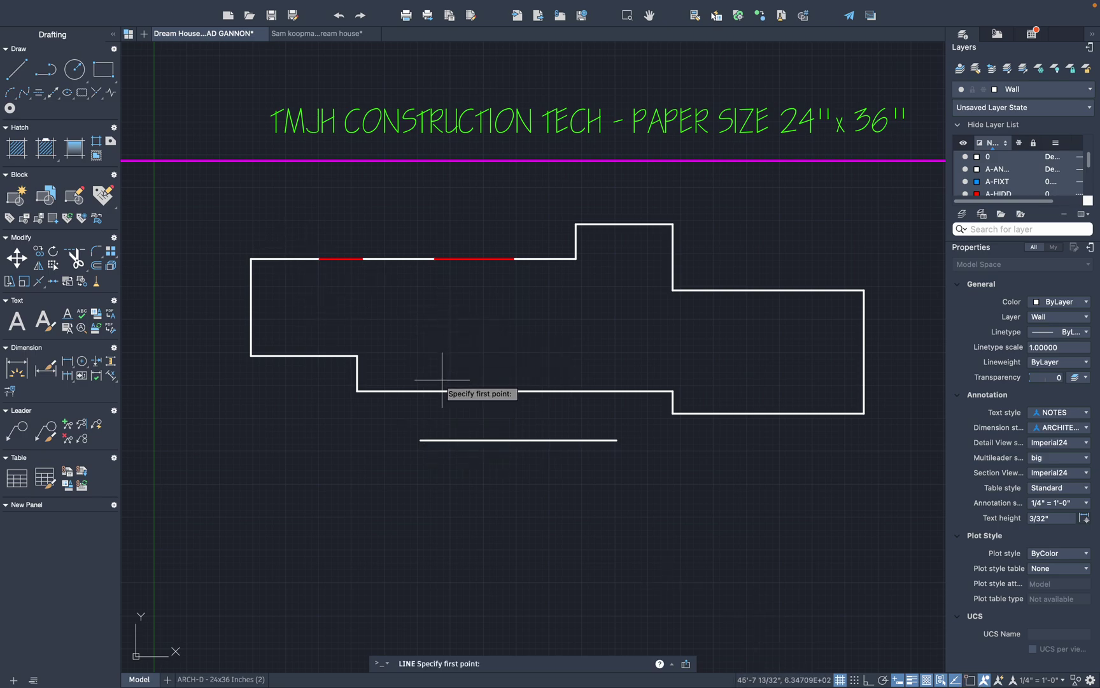
left_click(427, 376)
left_click(476, 477)
key("Return")
key("Return")
left_click(577, 465)
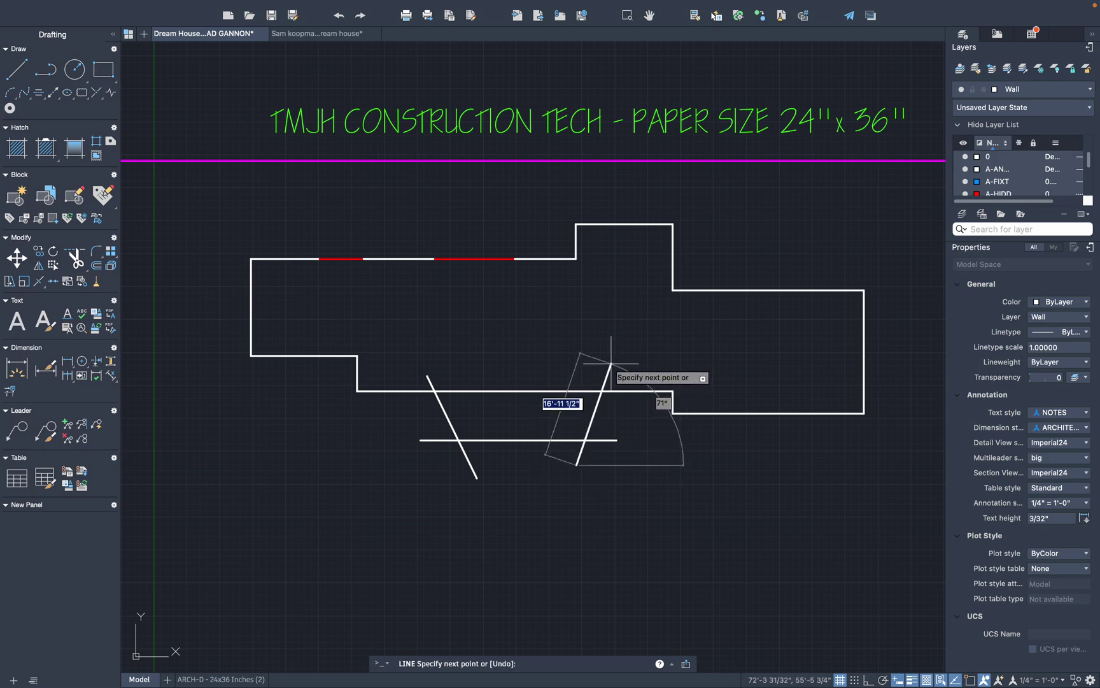
left_click(611, 365)
key("Return")
Trim the wall between the slanted lines and all overhanging ends to form the living room's bay, and save the drawing.
key("Return")
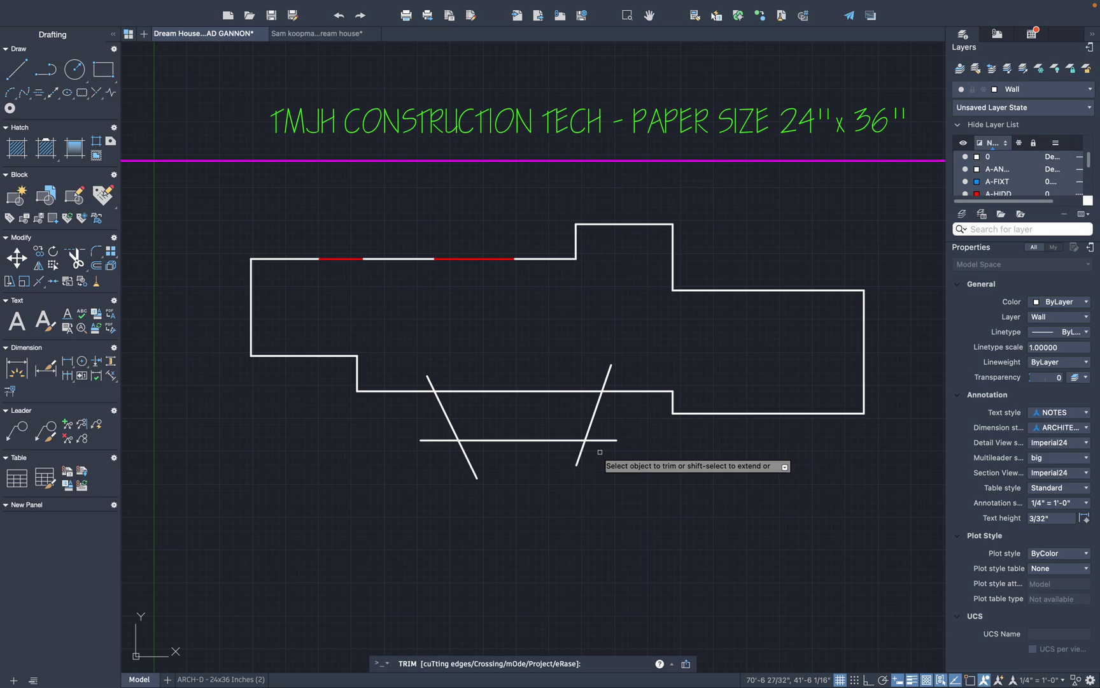
left_click(553, 390)
left_click(606, 381)
left_click(430, 381)
left_click(429, 439)
left_click(473, 474)
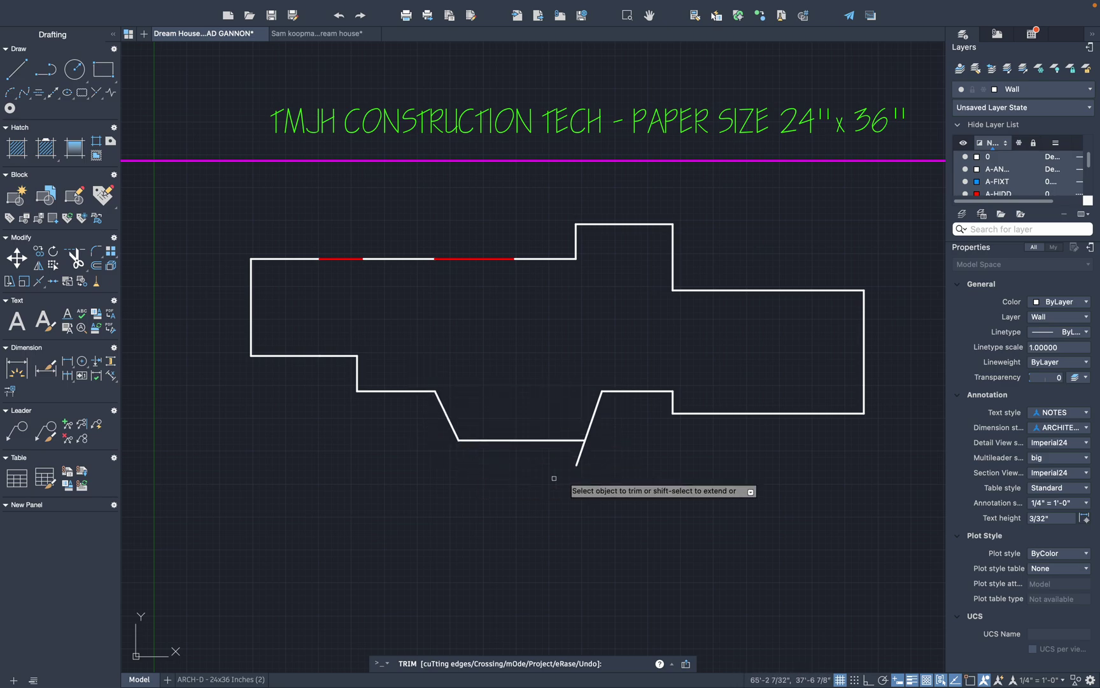
left_click(578, 460)
key("Escape")
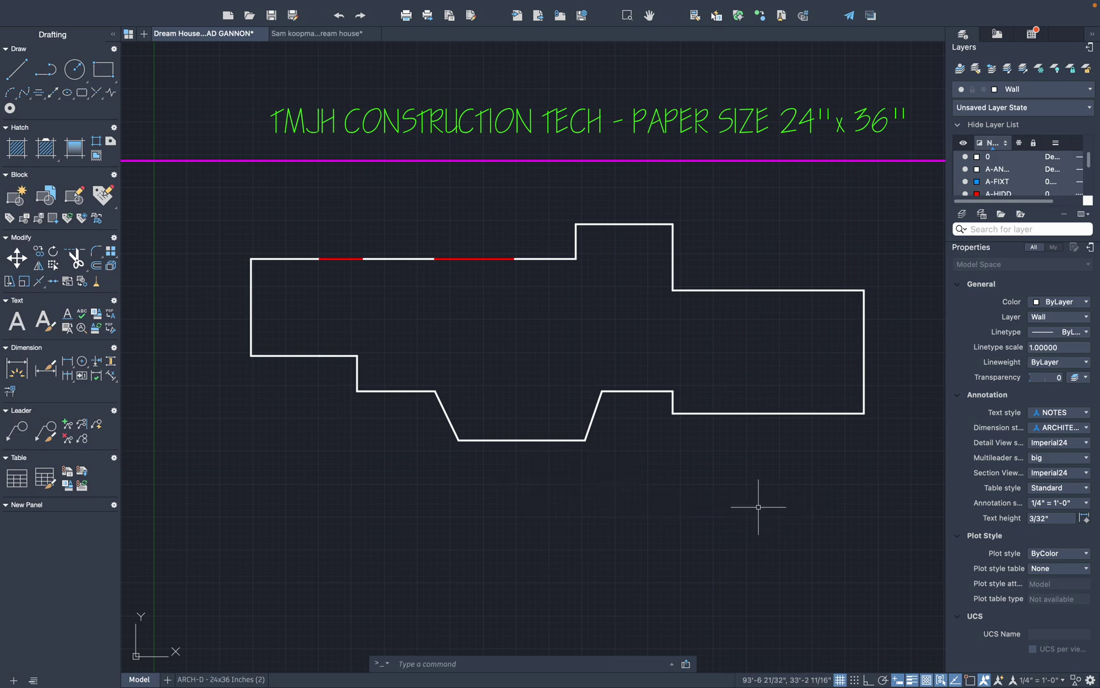
key("super+s")
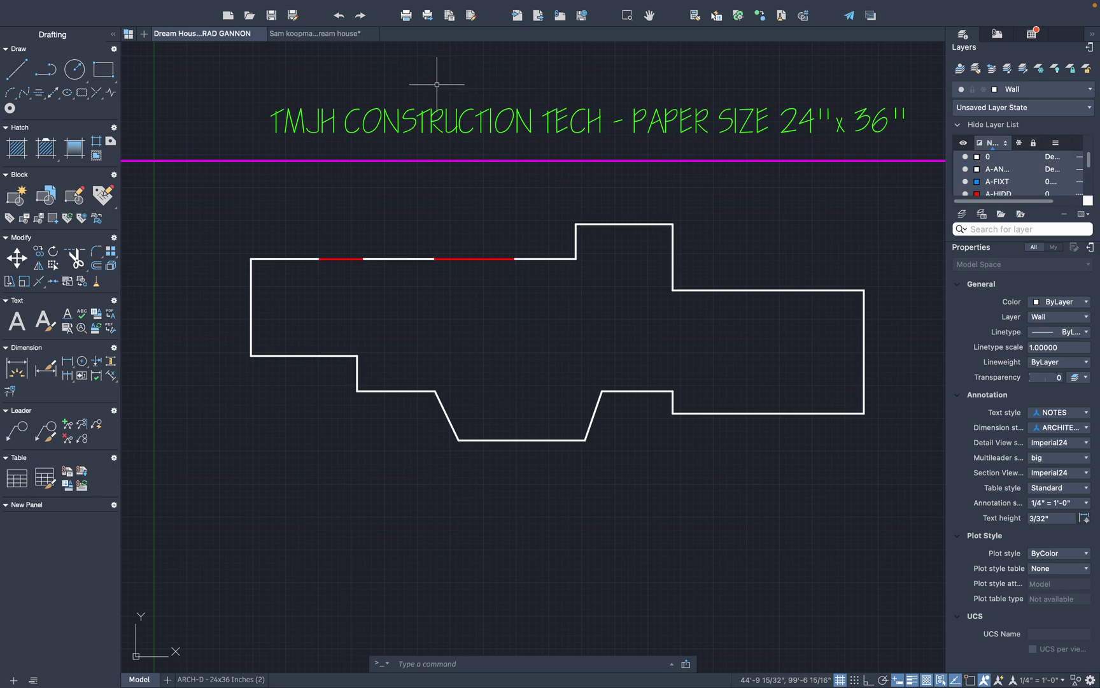
Turn ortho mode back on and recolor the upper left exterior wall's red segments to match the other wall lines.
left_click(869, 680)
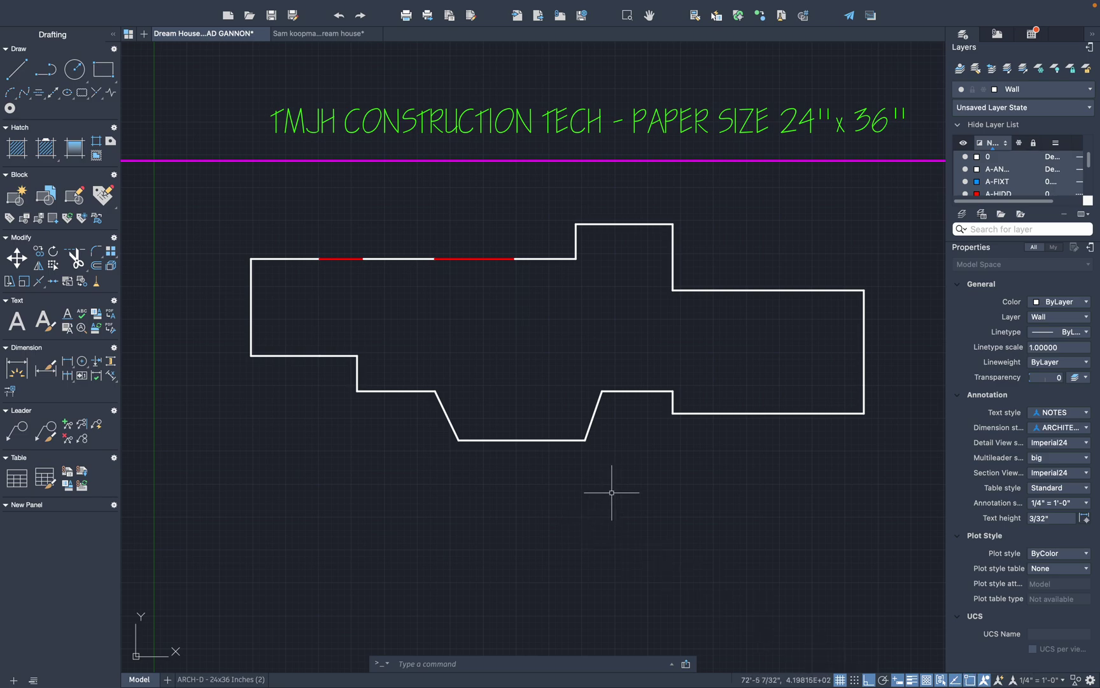
left_click(525, 301)
left_click(313, 230)
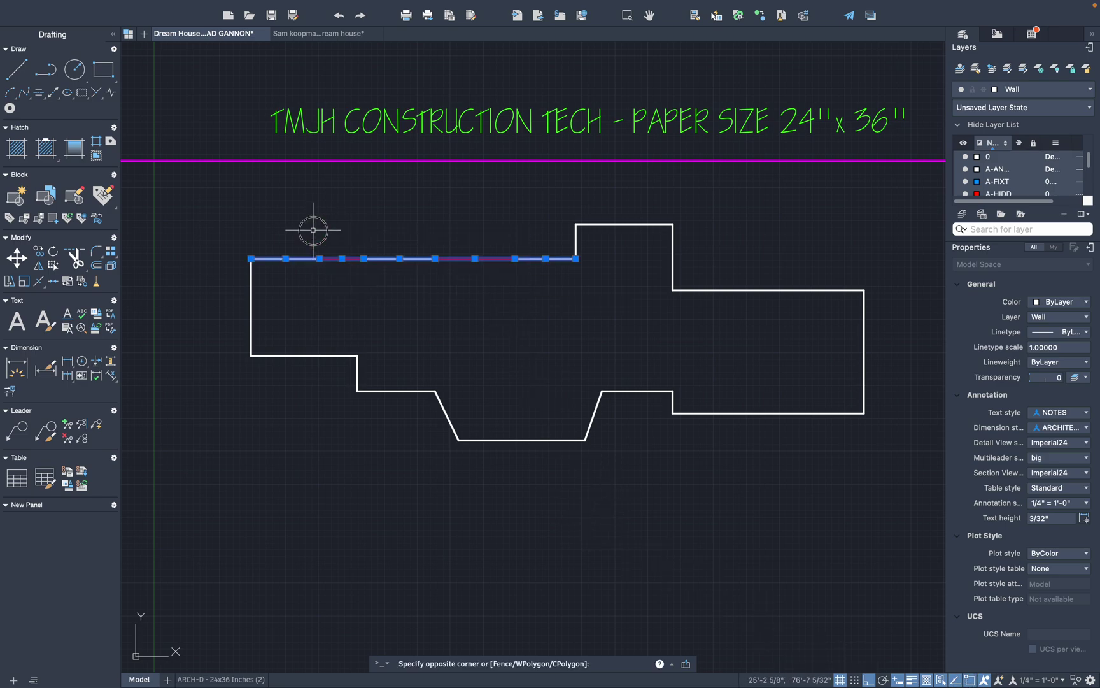
left_click(1048, 284)
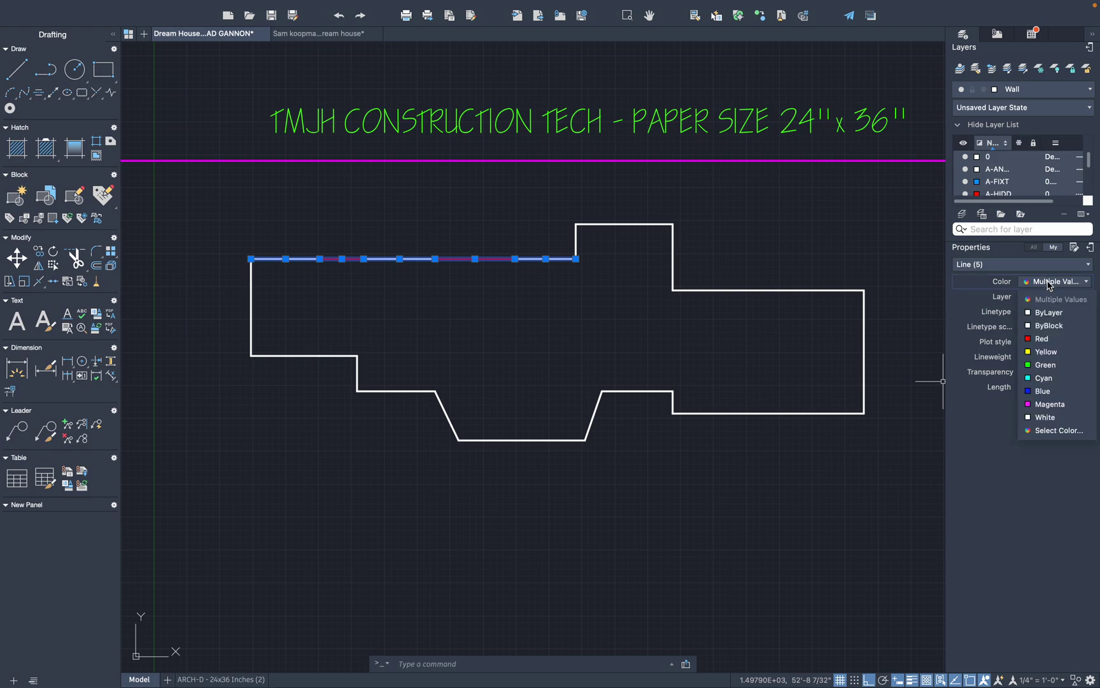
left_click(1052, 320)
key("Escape")
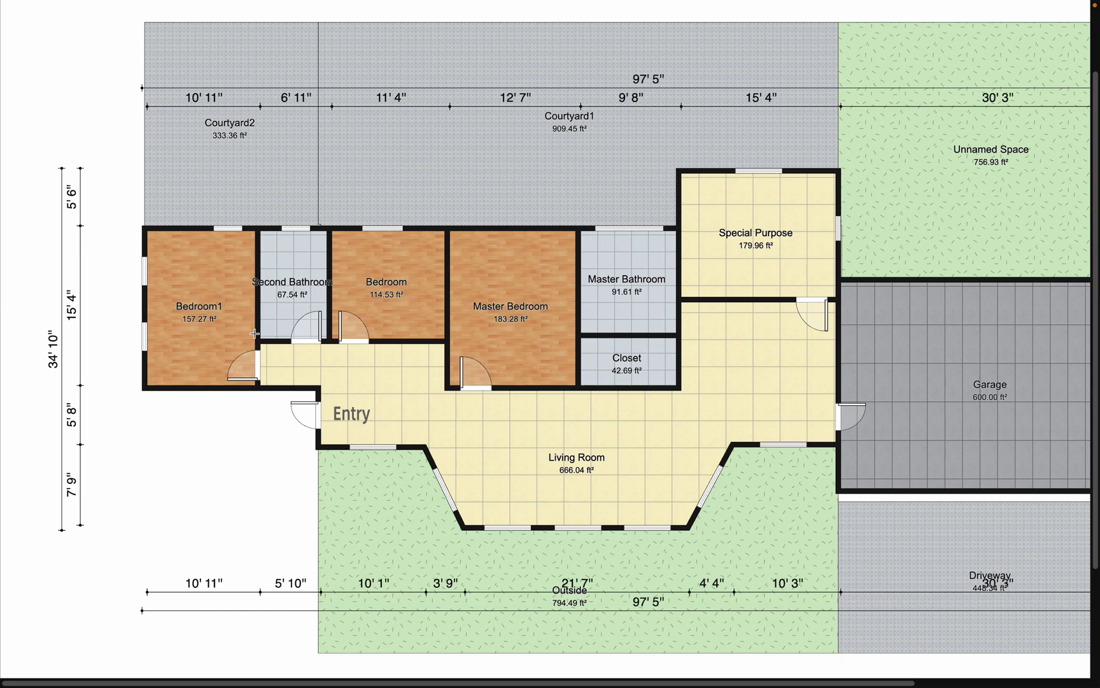
Draw Bedroom1's right partition 10' down from the upper exterior wall, continuing it horizontally as the lower wall of the adjoining bathroom and bedroom.
scroll(319, 339, "right", 5)
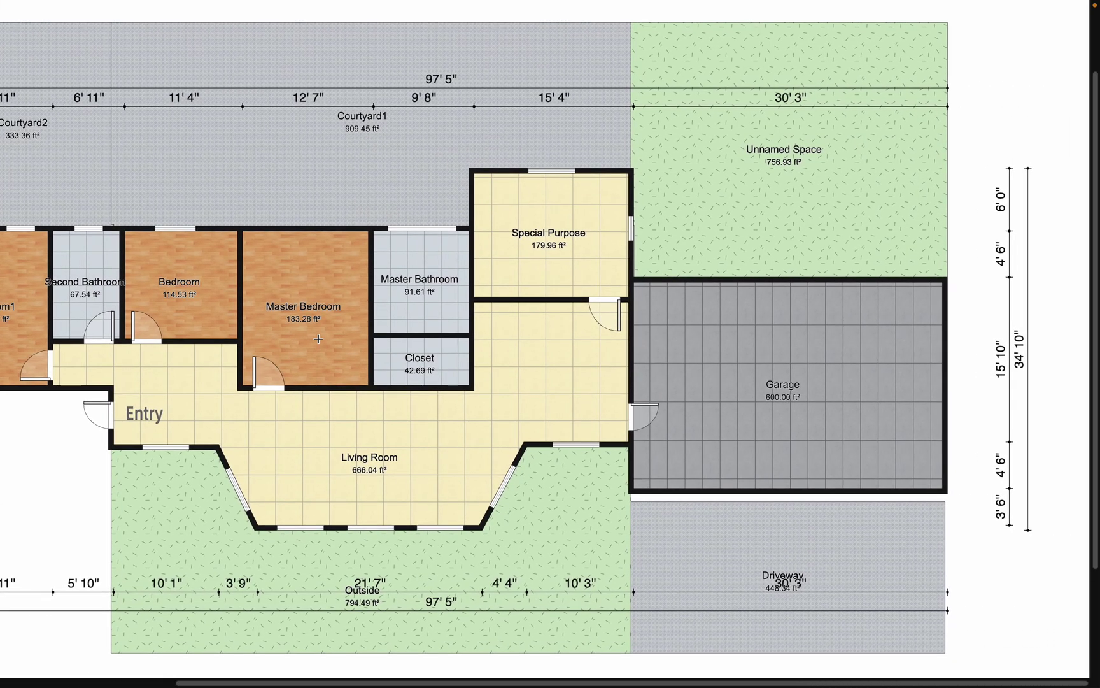
scroll(318, 339, "left", 3)
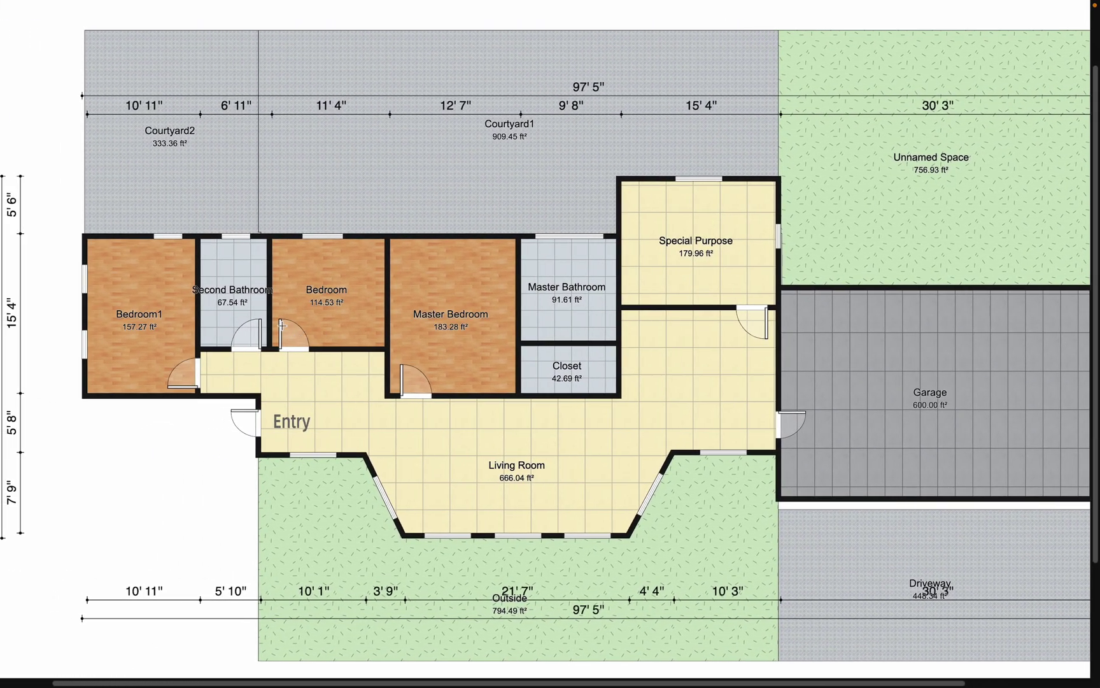
scroll(200, 267, "left", 2)
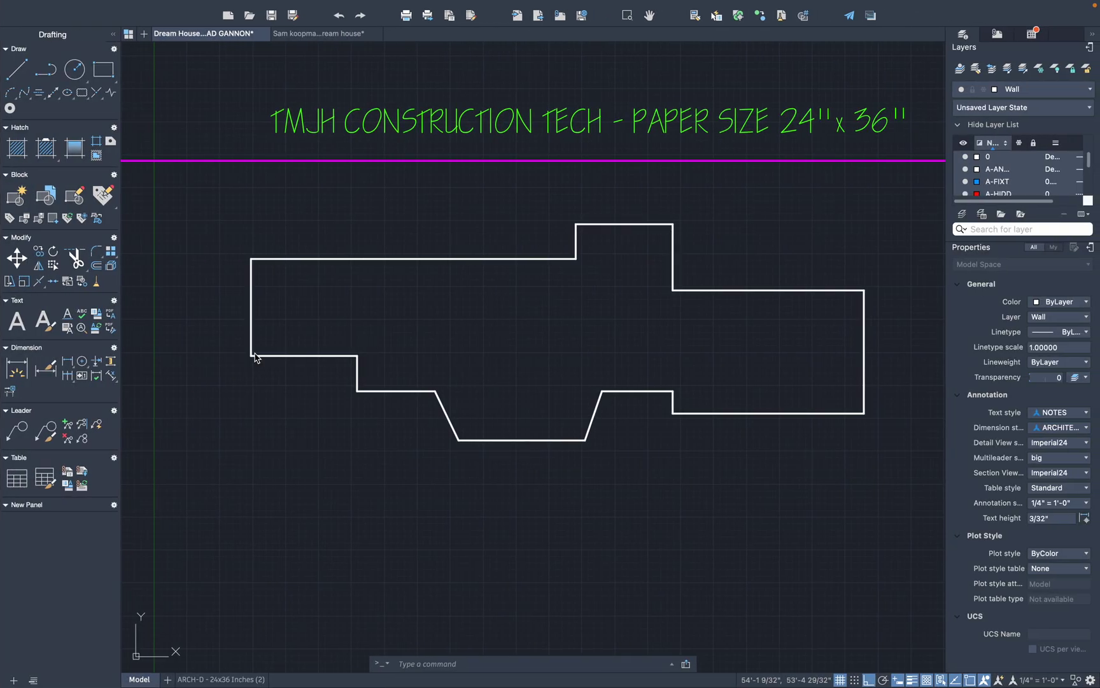
type("l")
key("Return")
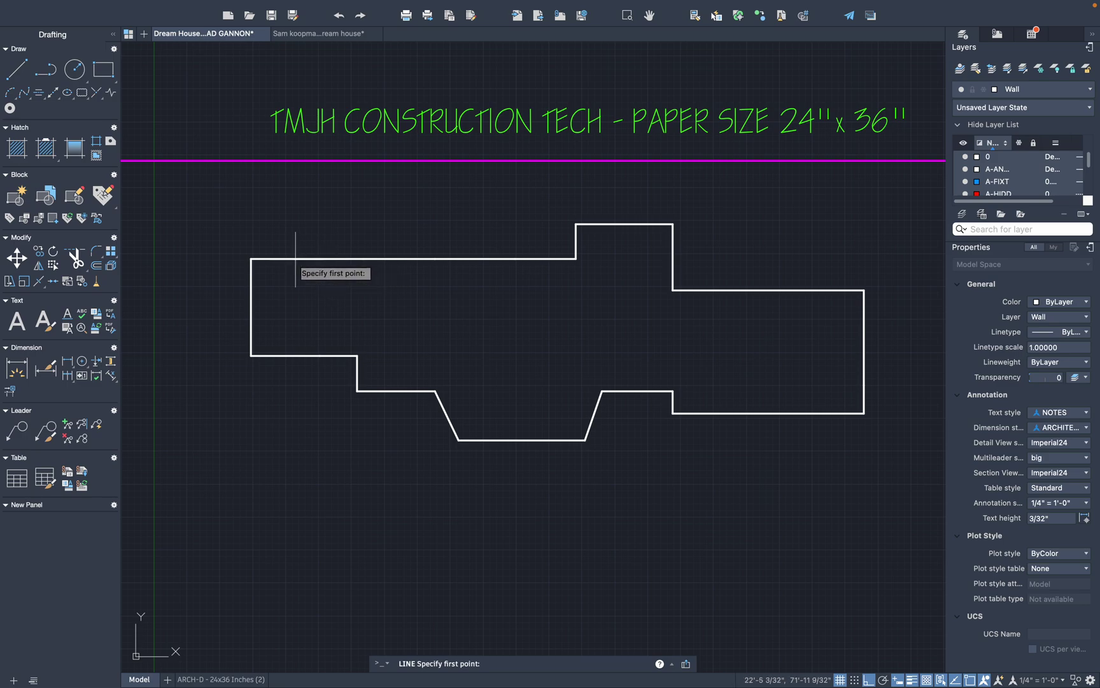
left_click(319, 259)
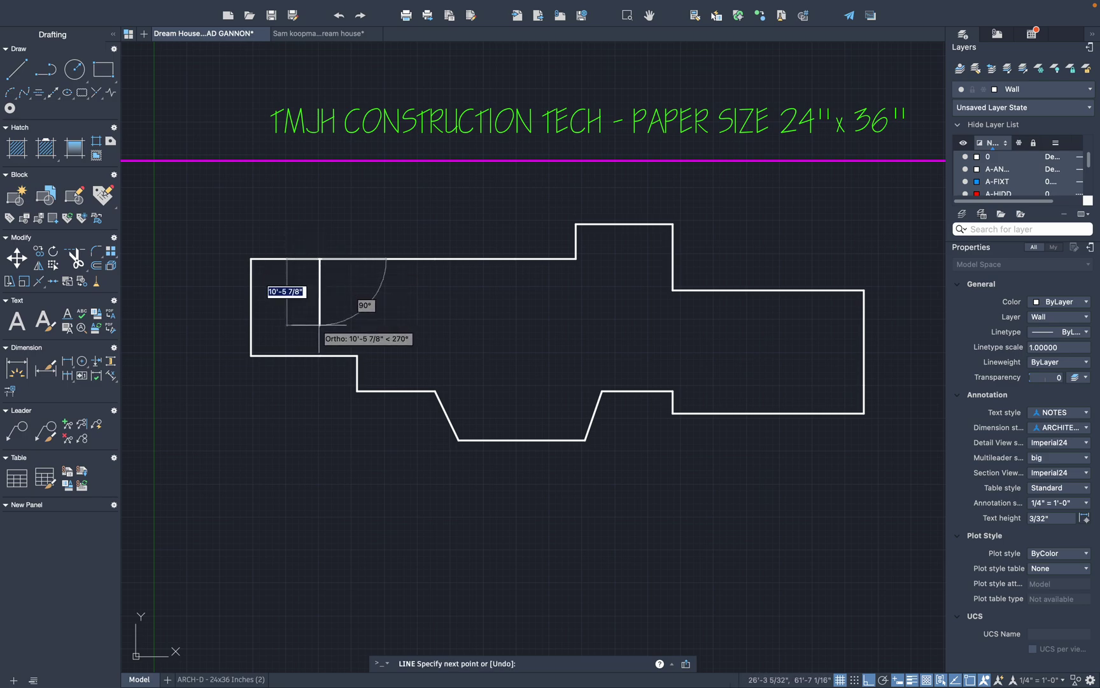
type("10'")
key("Return")
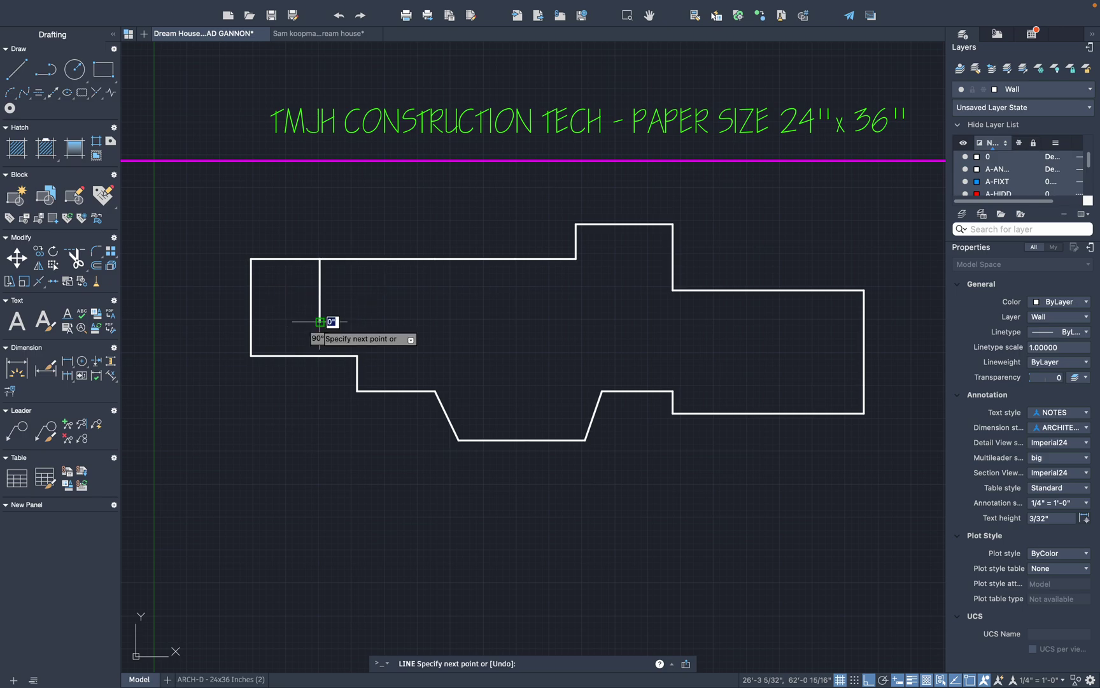
left_click(602, 321)
key("Escape")
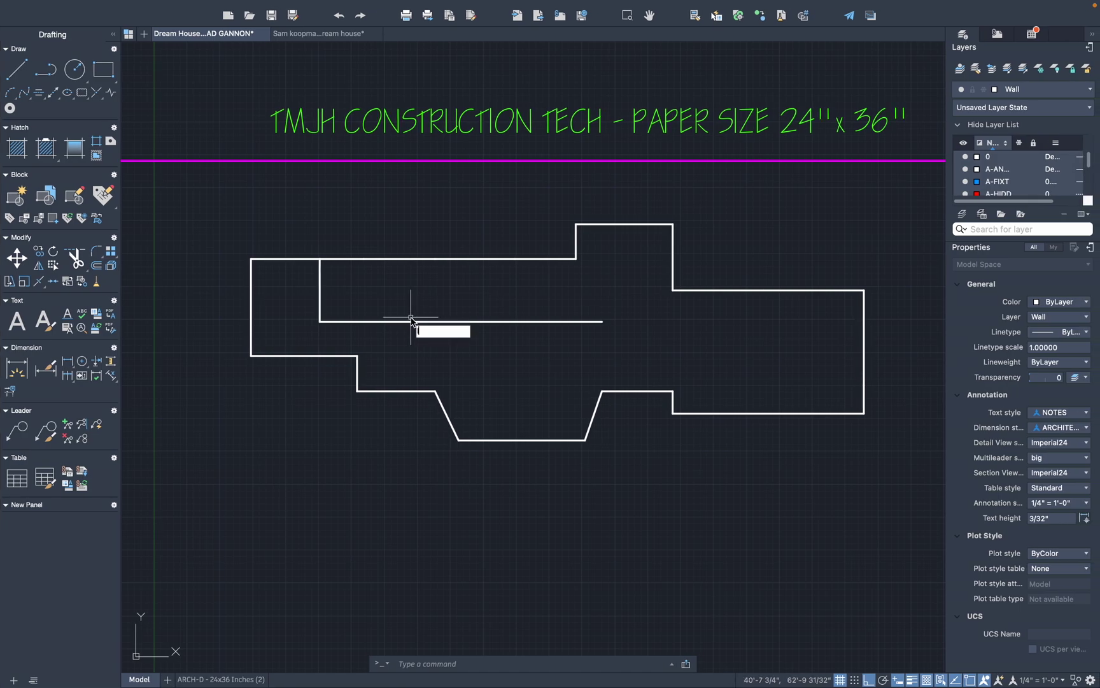
Draw a vertical partition between the second bathroom and the bedroom, trimming its end below the horizontal wall.
type("l")
key("Return")
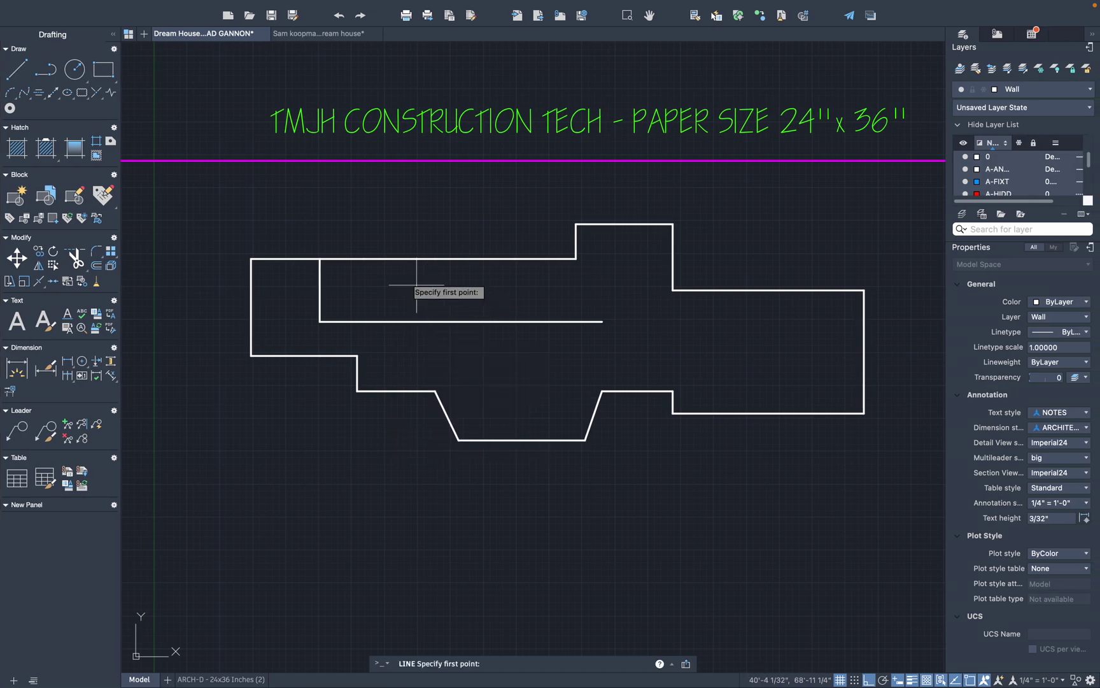
left_click(364, 259)
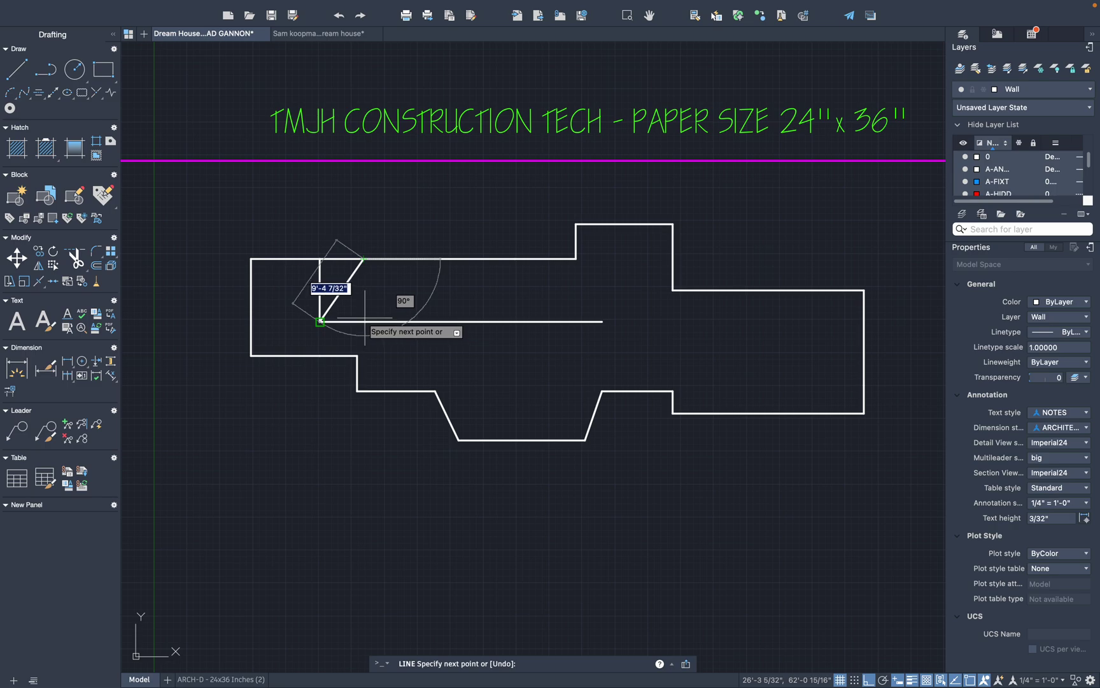
left_click(365, 345)
key("Escape")
type("tr")
key("Return")
left_click(364, 335)
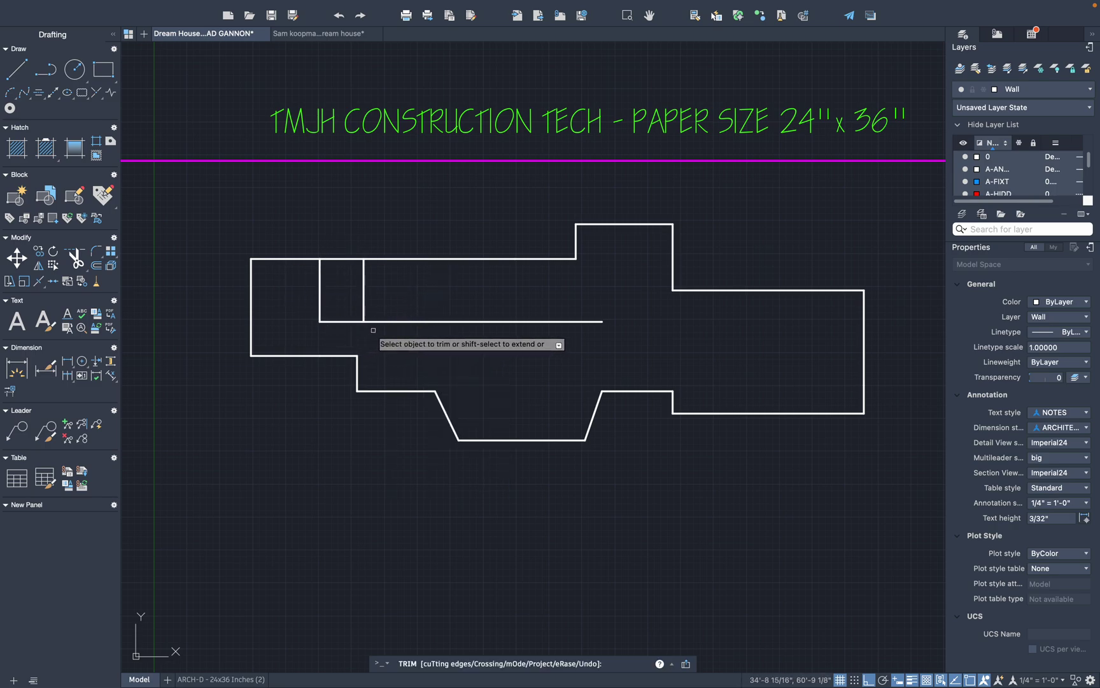
key("Escape")
Draw a vertical partition between the bedroom and the master bedroom, trimming its overhang at the horizontal wall.
type("l")
key("Return")
left_click(435, 259)
left_click(435, 344)
key("Escape")
type("tr")
key("Return")
left_click(436, 338)
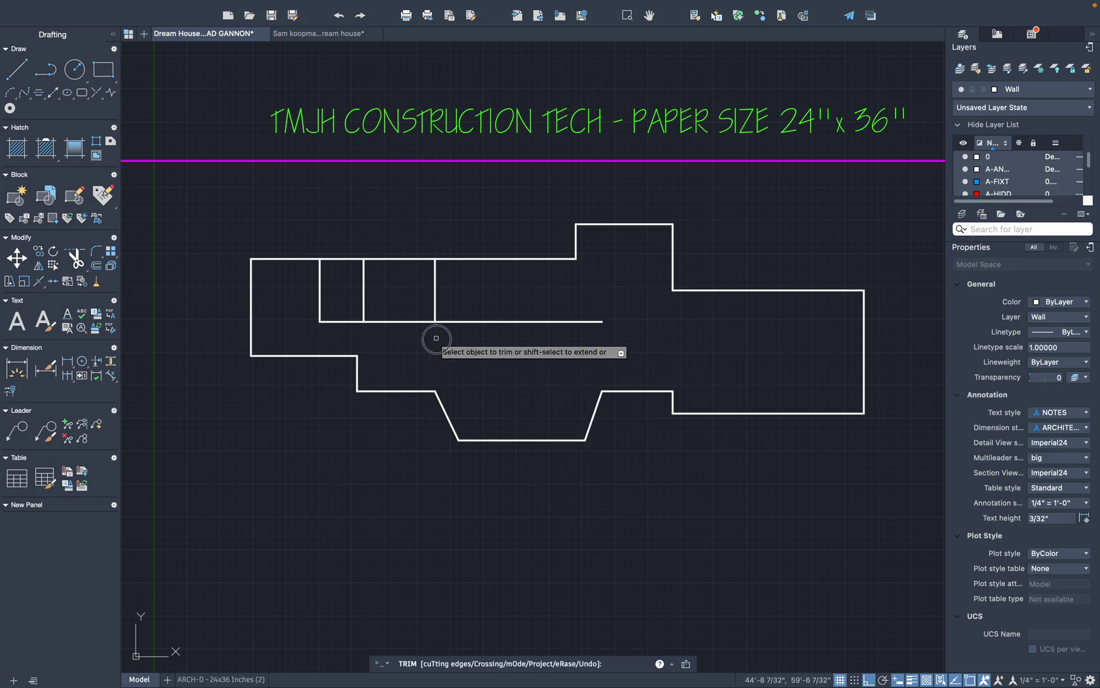
key("Escape")
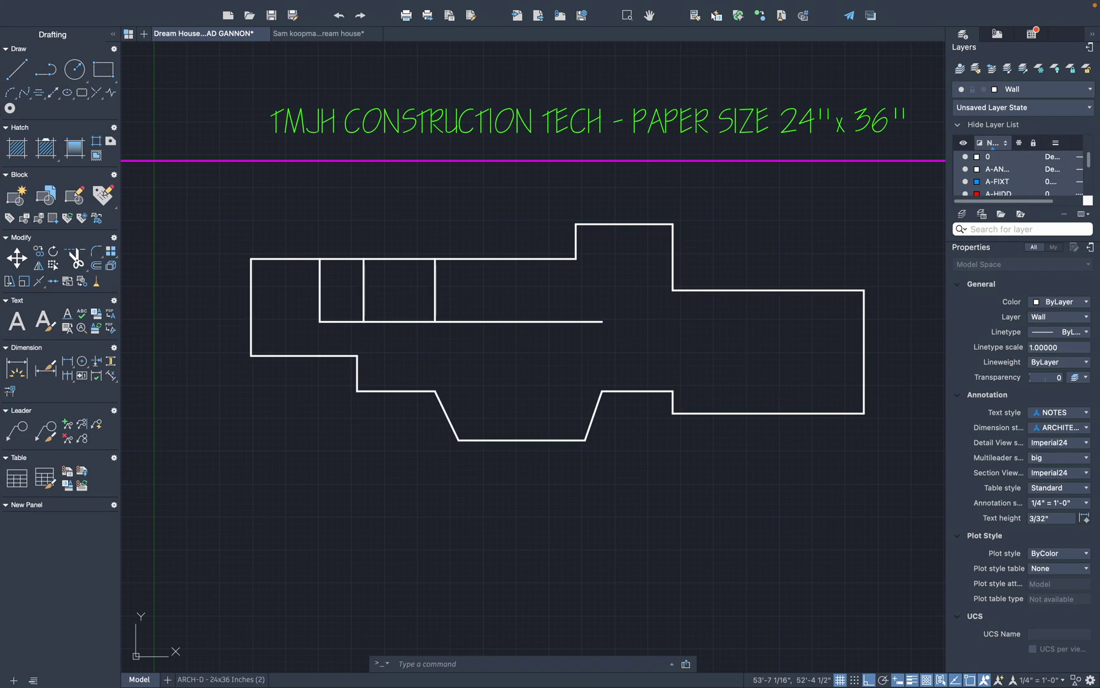
Extend the master bedroom's left wall 5' down with a new line, continuing it horizontally past the closet as the lower wall.
type("l")
key("Return")
left_click(435, 321)
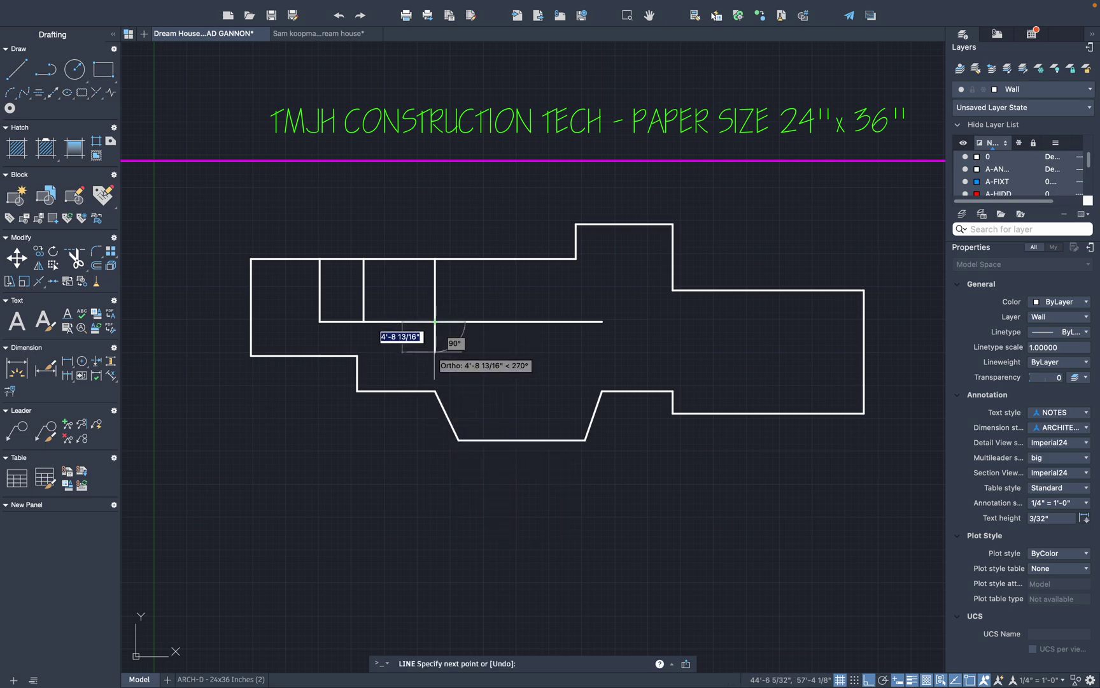
type("5")
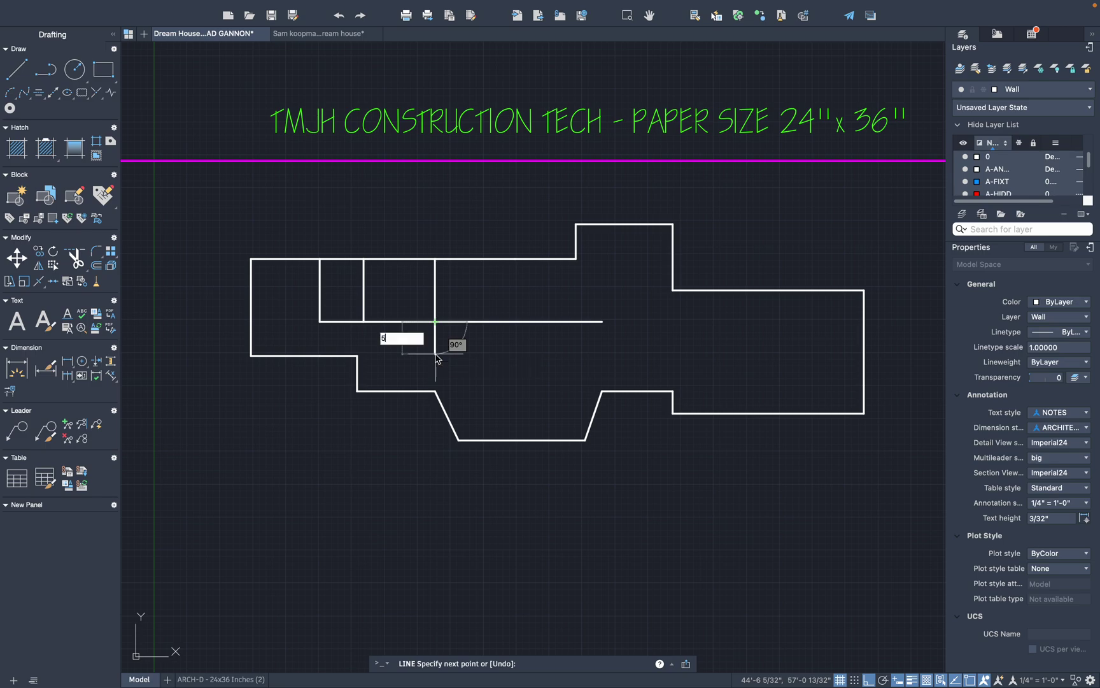
type("'")
key("Return")
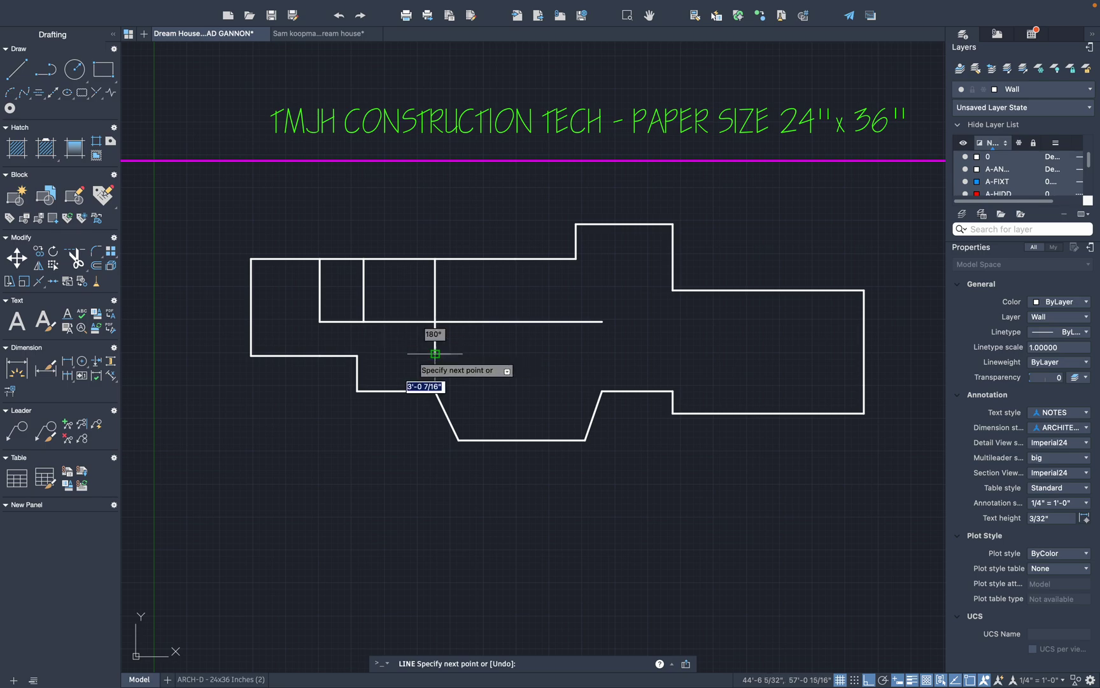
left_click(649, 368)
key("Escape")
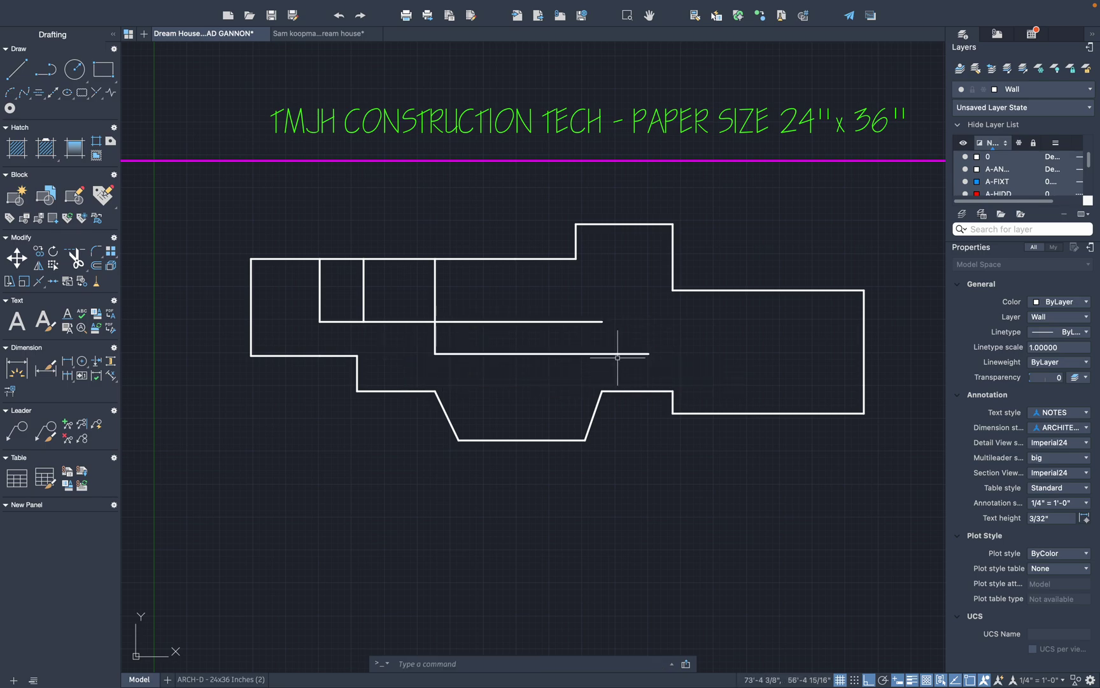
Draw the master bedroom's right wall from the upper exterior wall down across the lower wall, following the reference floor plan.
key("ctrl+Right")
key("ctrl+Left")
key("ctrl+Left")
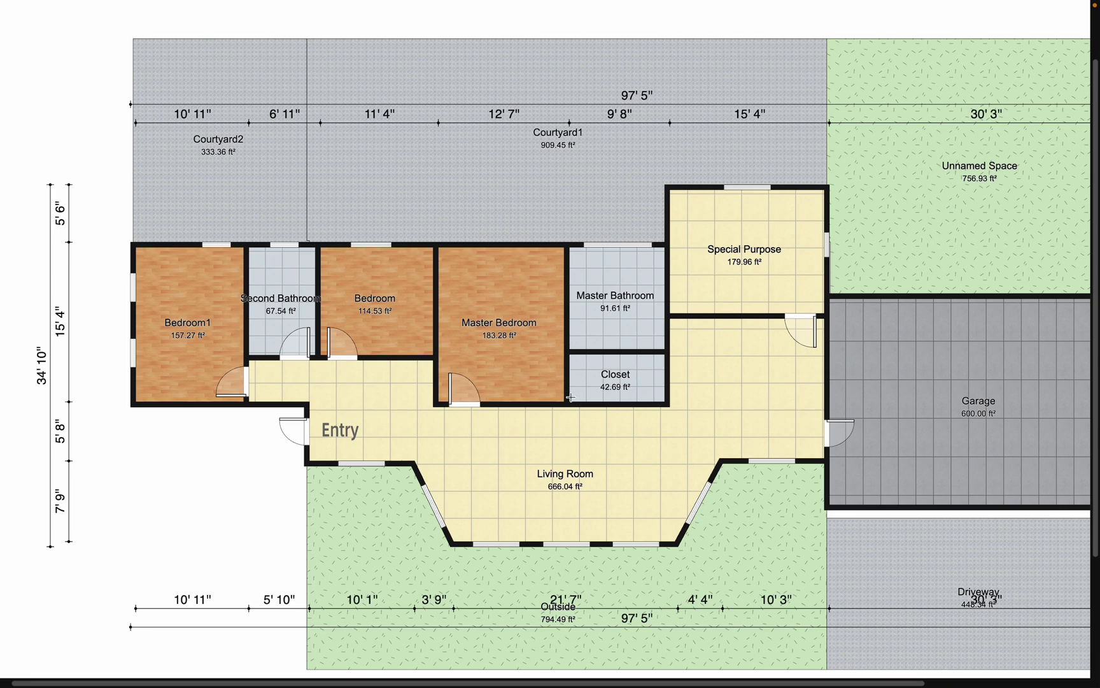
key("ctrl+Right")
type("l")
key("Return")
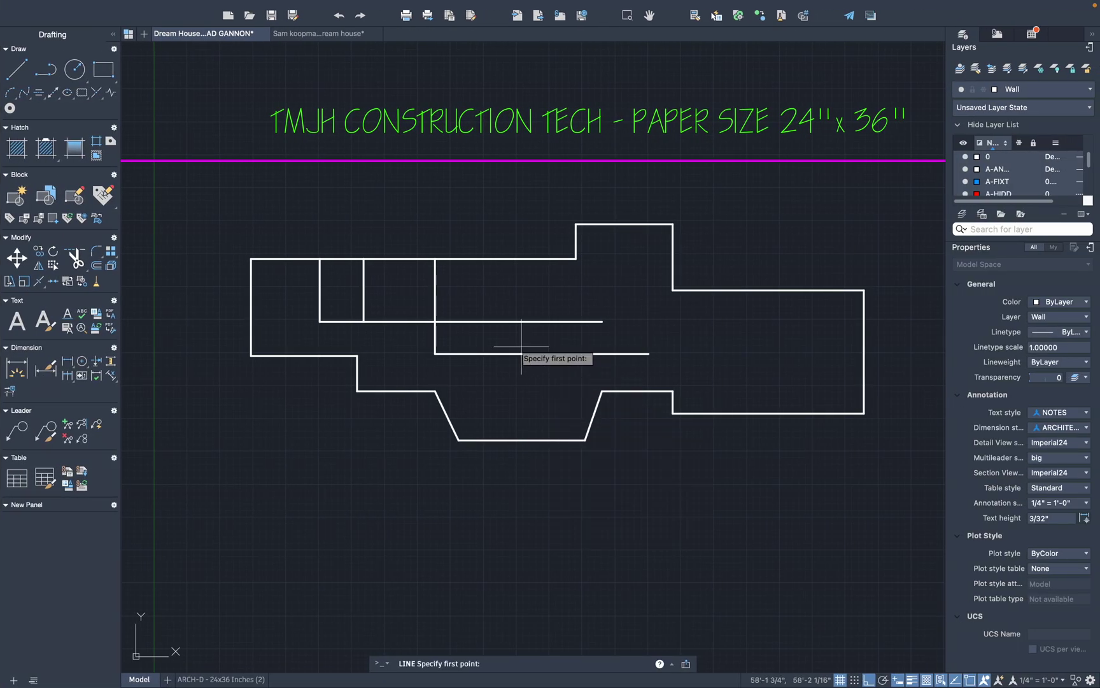
left_click(515, 259)
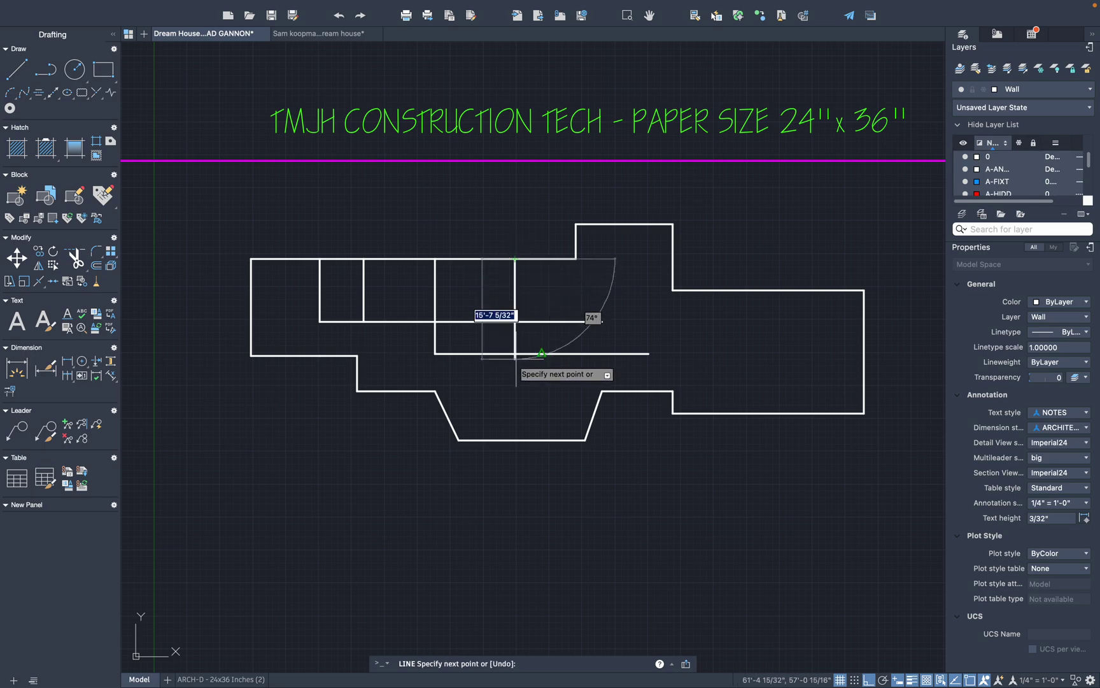
left_click(516, 385)
key("Escape")
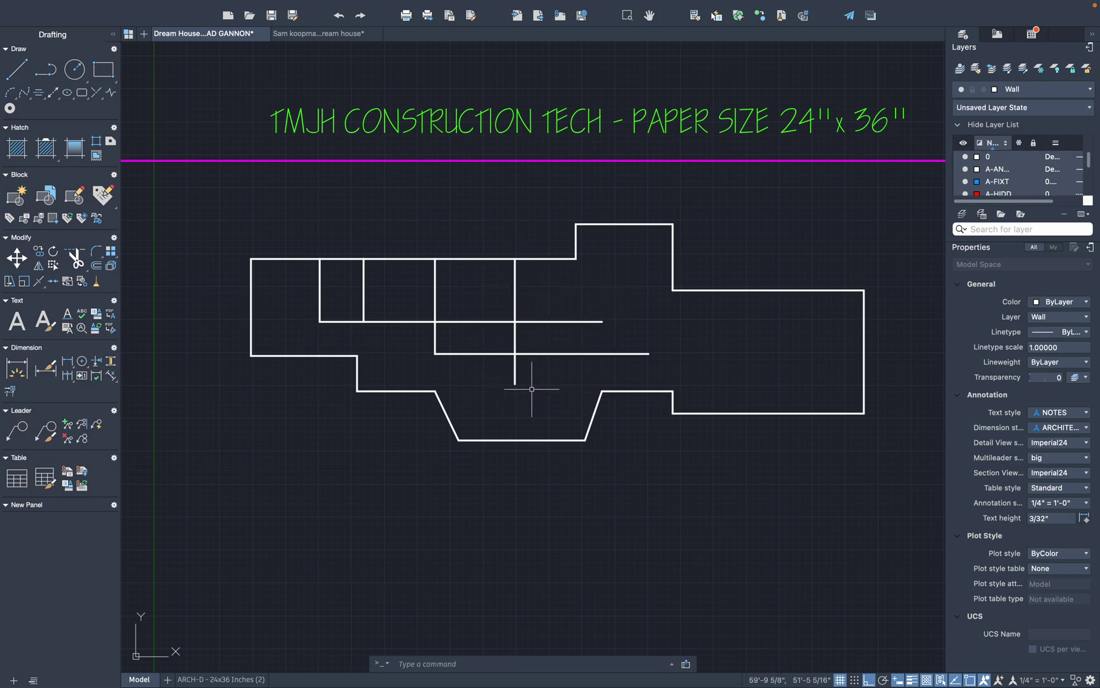
Trim the new wall's lower overhang and remove the upper horizontal wall crossing the master bedroom and the area beyond it.
type("tr")
key("Return")
left_click(515, 374)
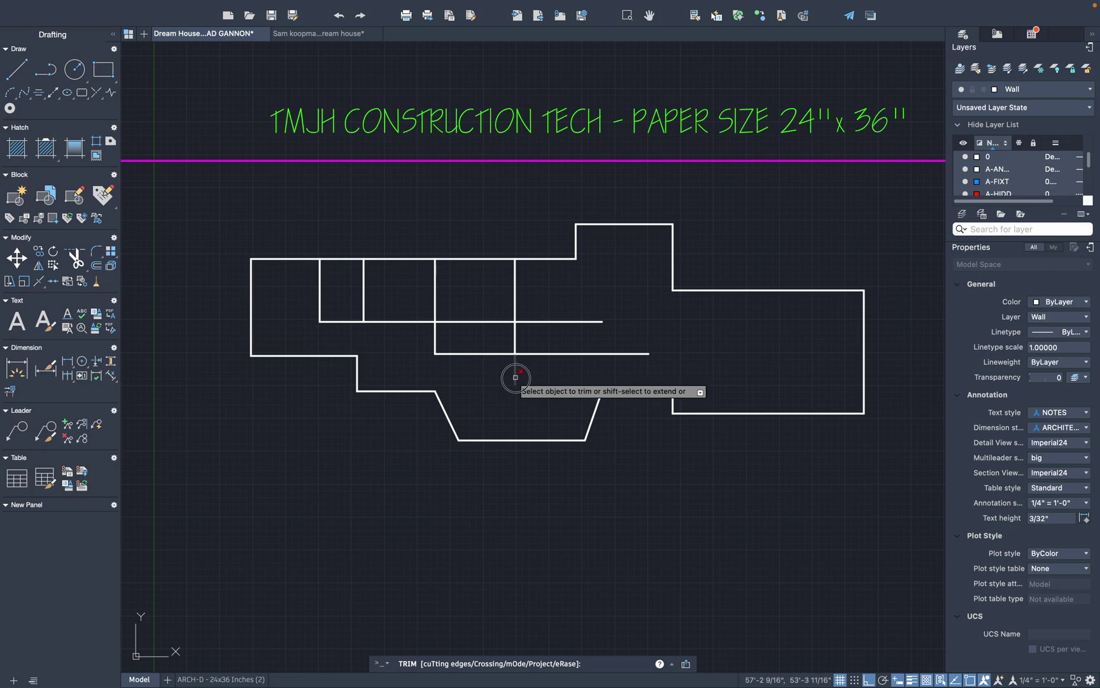
left_click(498, 322)
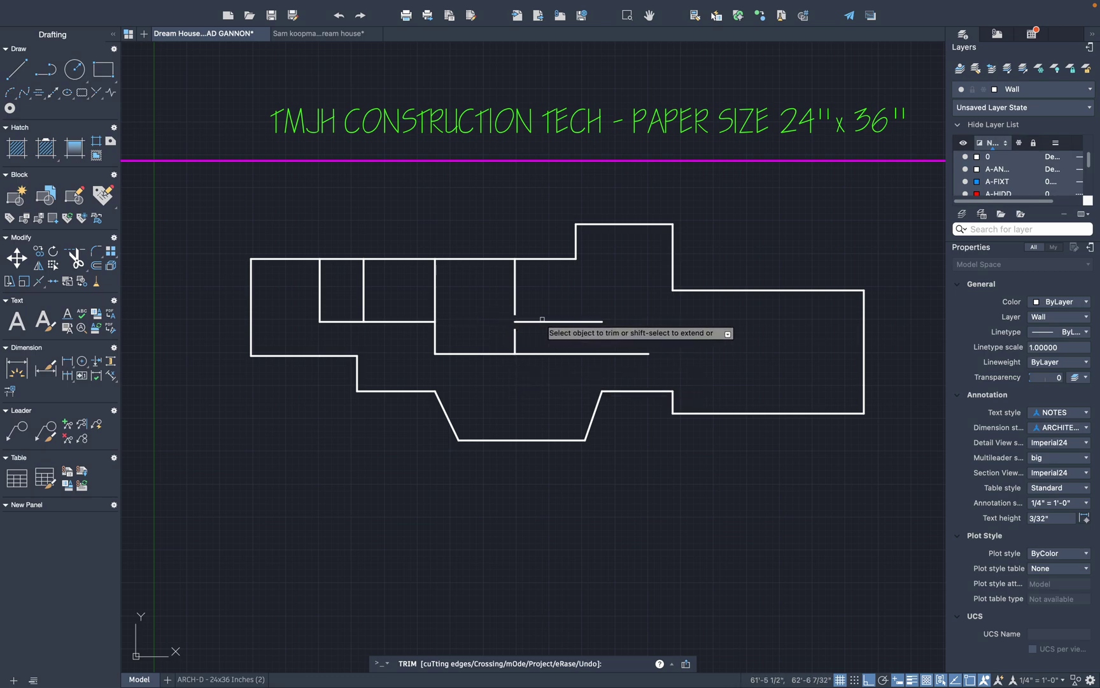
left_click(543, 322)
key("Escape")
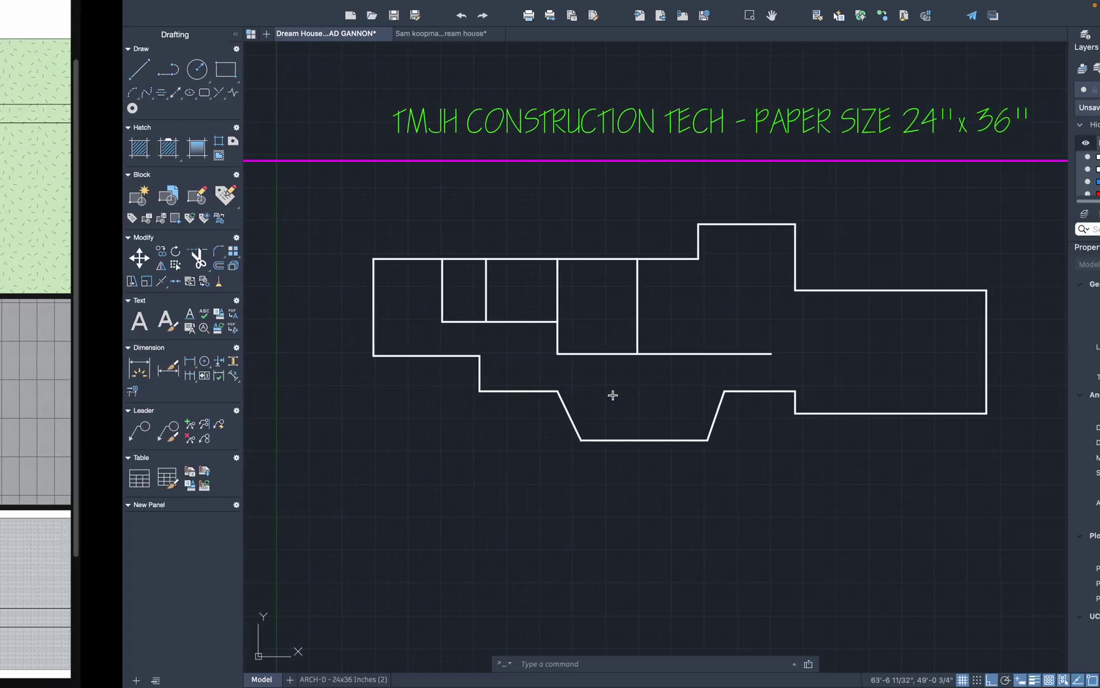
Draw a vertical line down from the Special Purpose room's inner corner, and a horizontal line across it from the bedroom's lower right corner.
type("l")
key("Return")
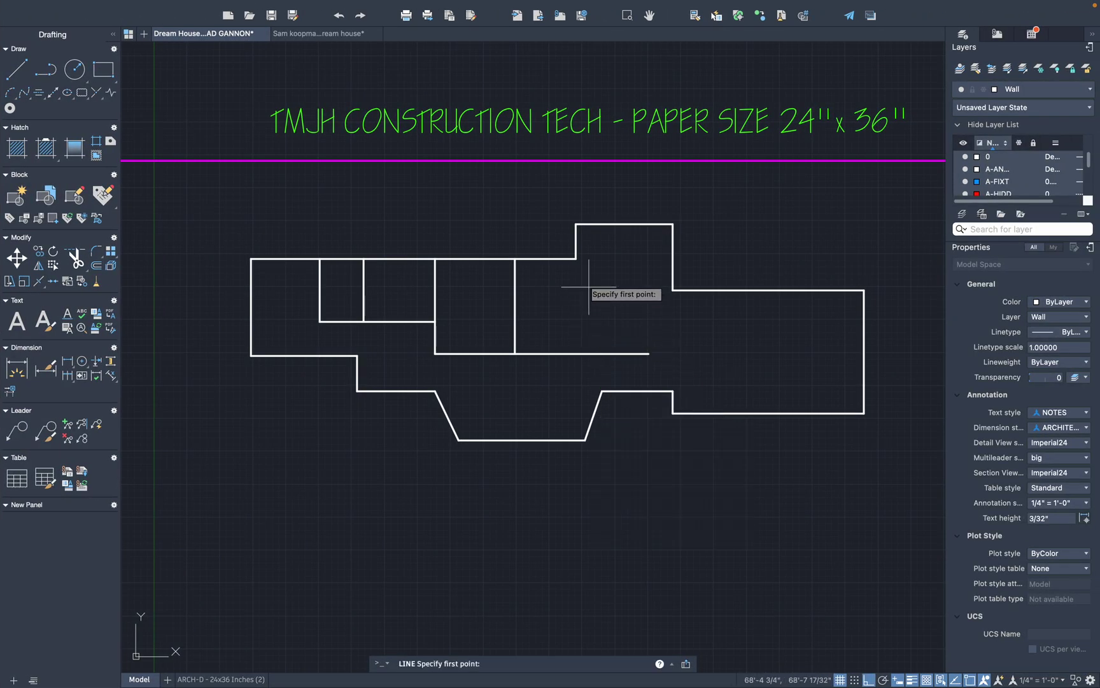
left_click(575, 259)
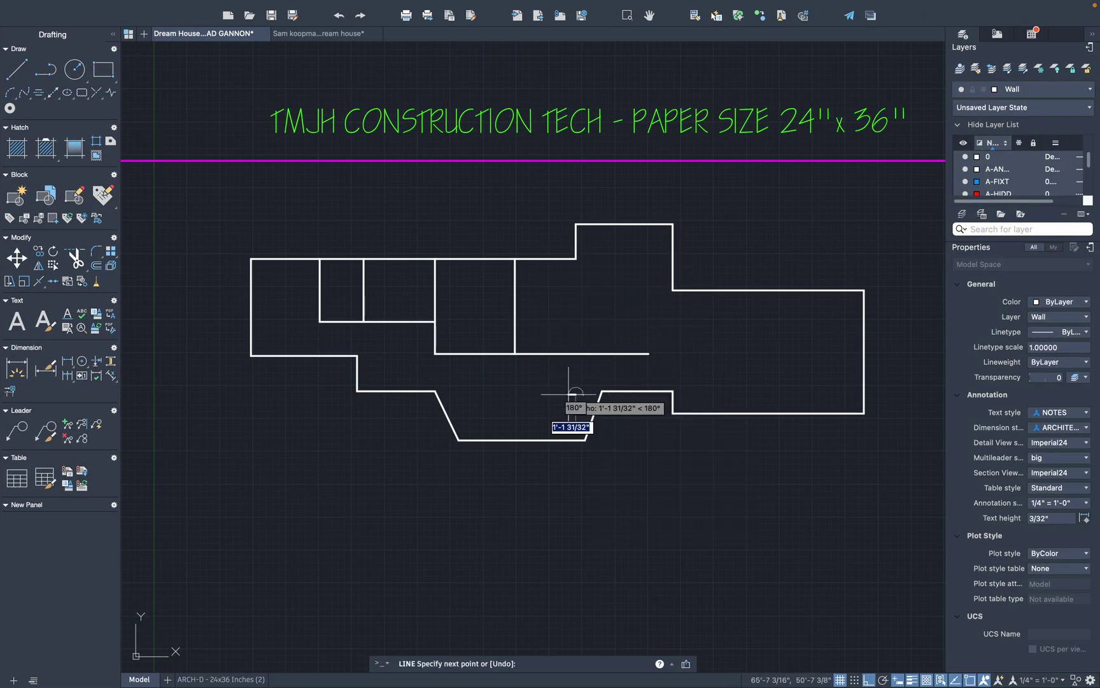
key("Escape")
type("l")
key("Return")
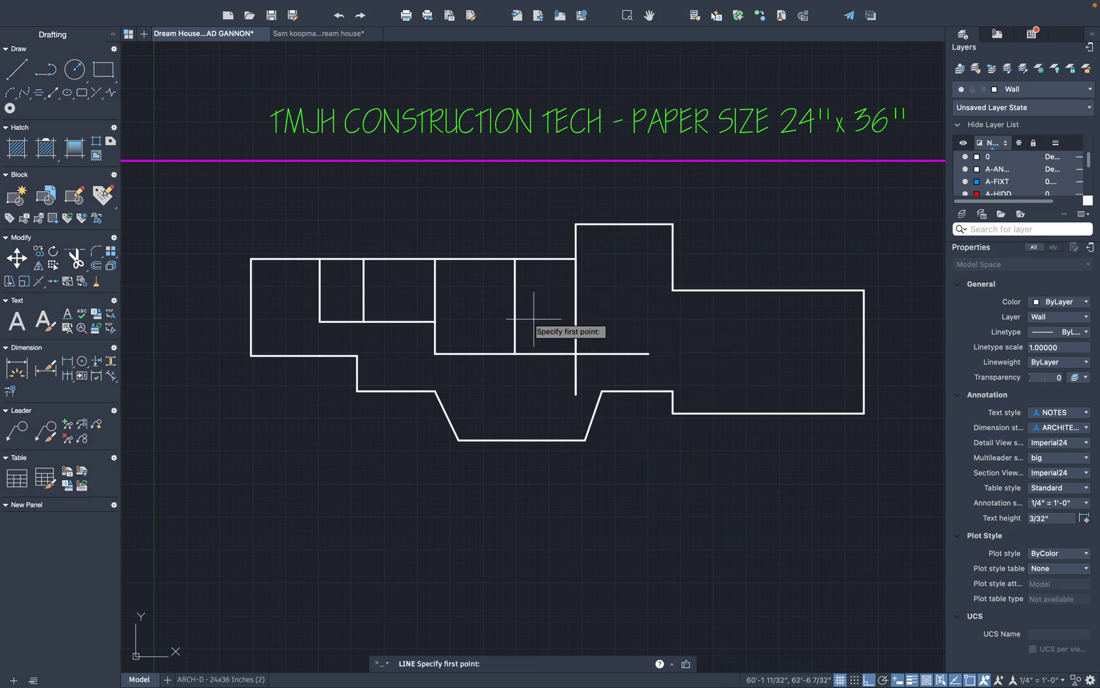
left_click(435, 321)
left_click(629, 324)
key("Return")
Trim the line across the master bedroom and all overhanging ends to close off the master bathroom and closet.
type("tr")
key("Return")
left_click(504, 322)
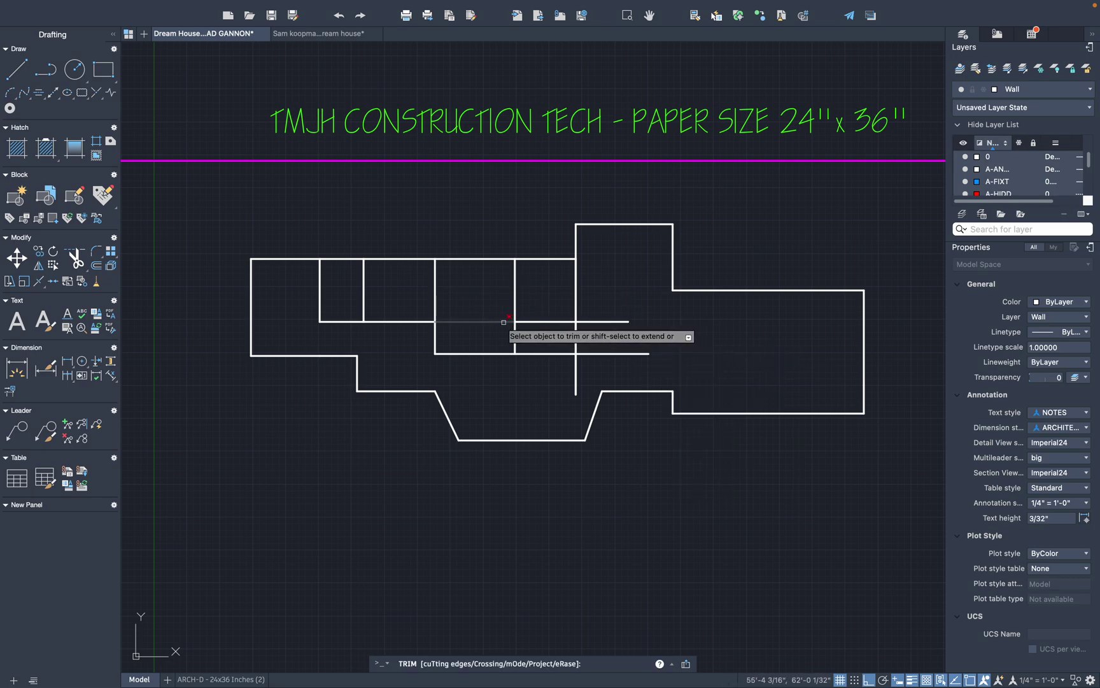
left_click(576, 375)
left_click(590, 355)
left_click(610, 321)
key("Escape")
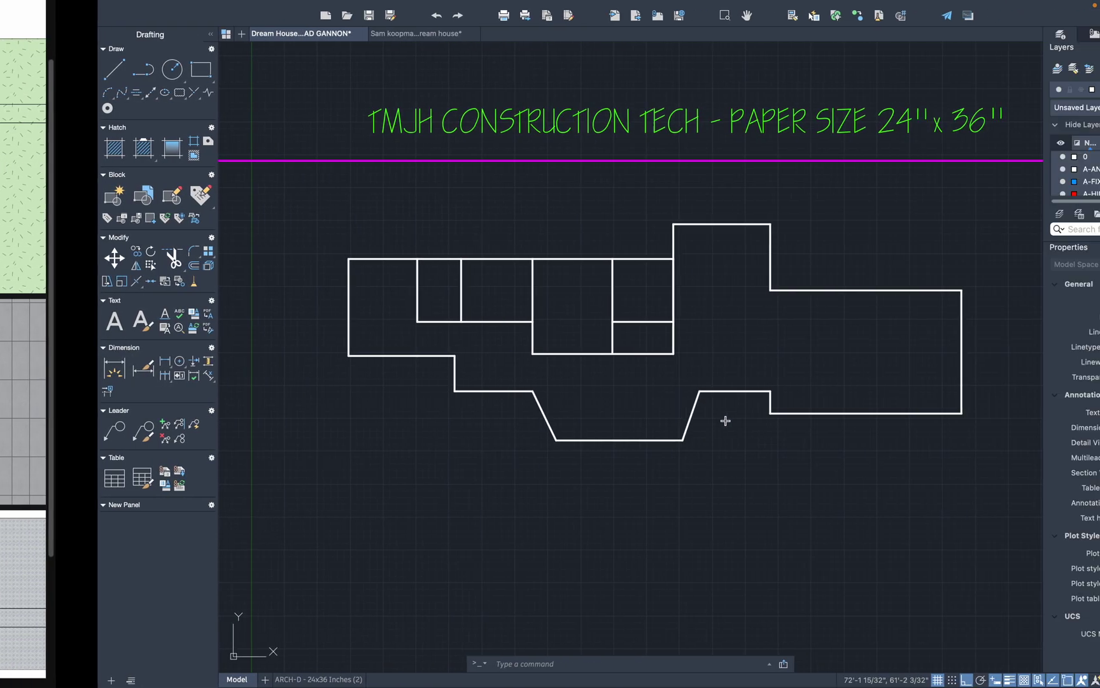
Draw the Special Purpose room's lower wall horizontally from the garage's upper left corner past the master bathroom's right wall.
type("l")
key("Return")
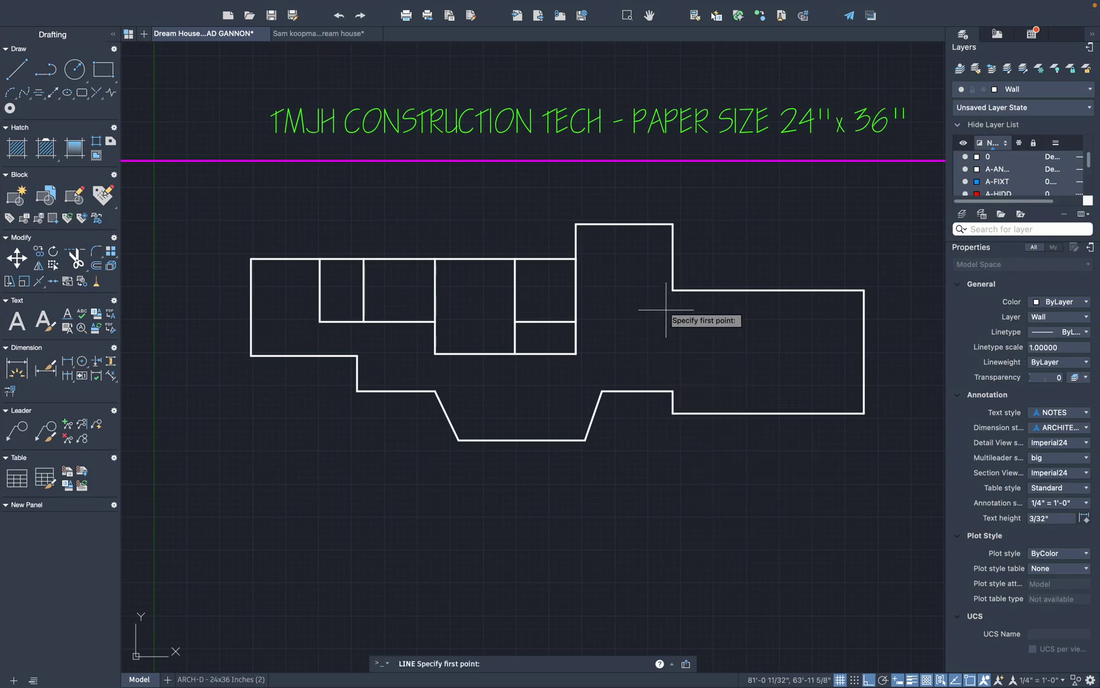
left_click(673, 290)
left_click(562, 290)
key("Escape")
Trim the lower Special Purpose wall's overhang inside the master bathroom and save the drawing.
type("rtr")
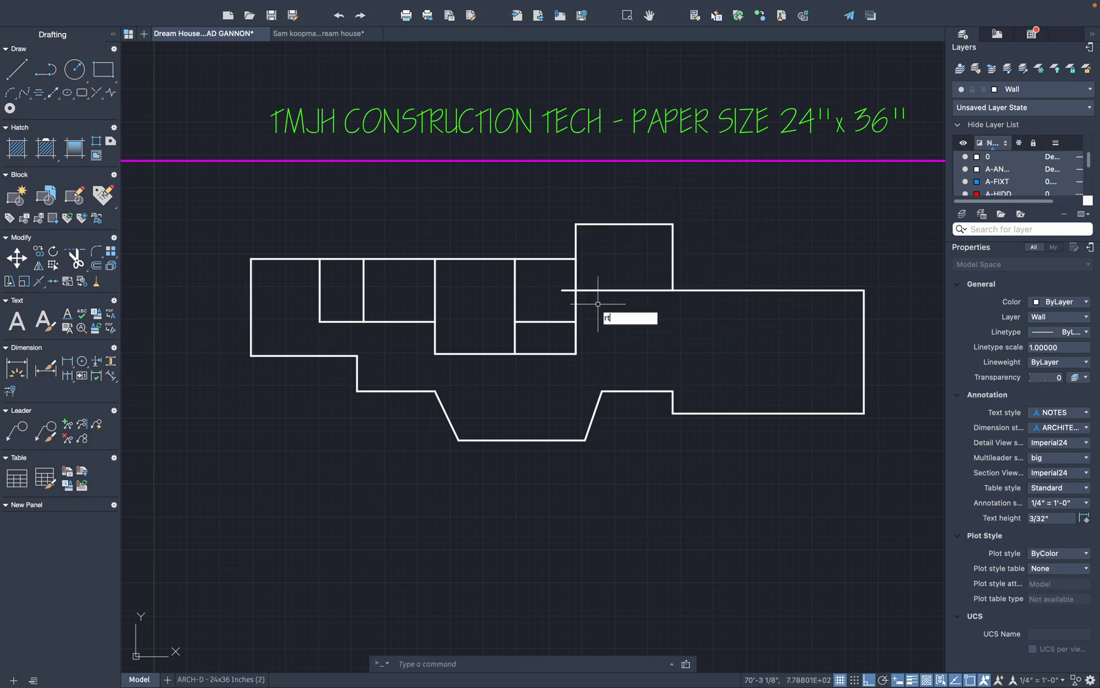
key("BackSpace")
key("BackSpace")
key("BackSpace")
type("tr")
key("Return")
left_click(568, 290)
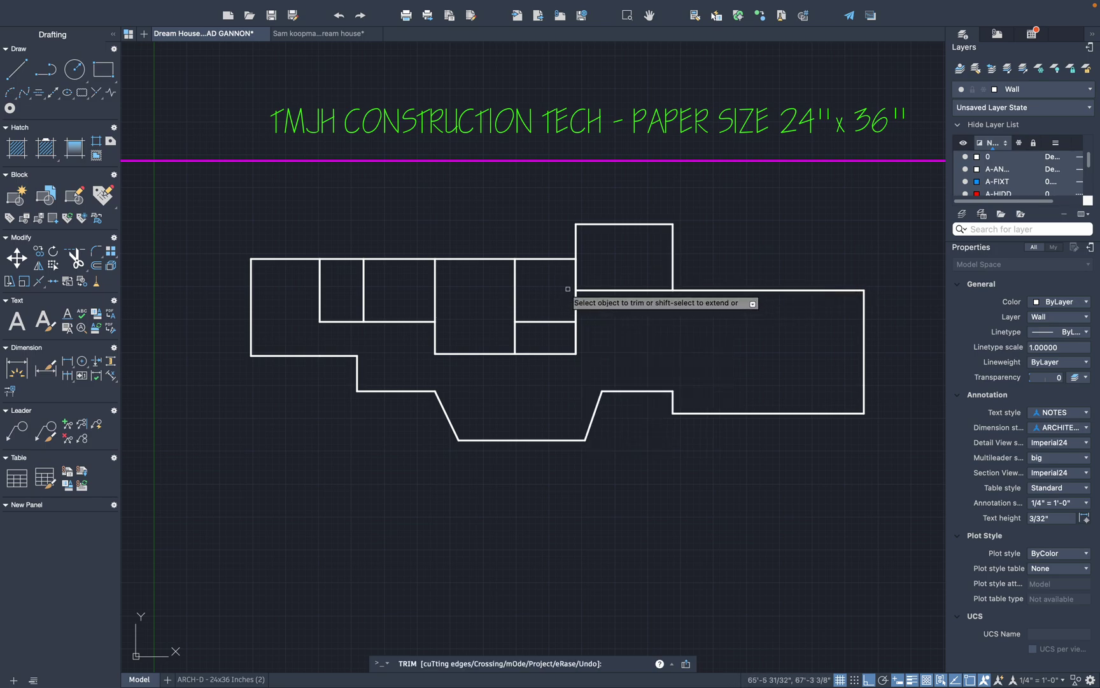
key("Escape")
scroll(644, 319, "down", 3)
scroll(648, 336, "up", 2)
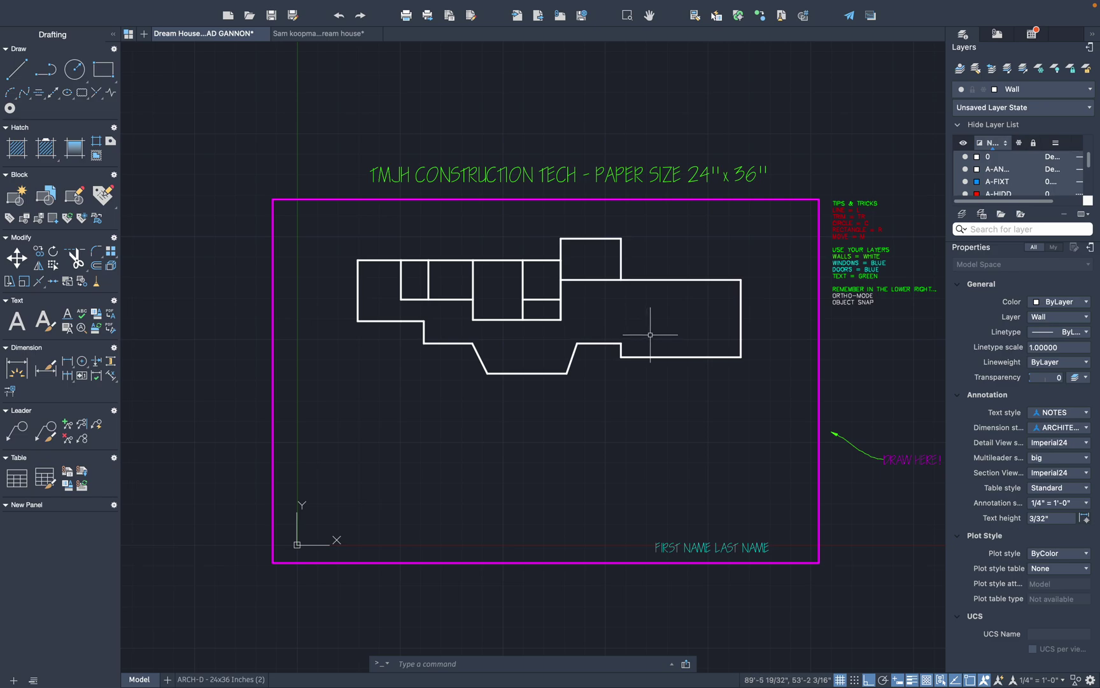
key("super+s")
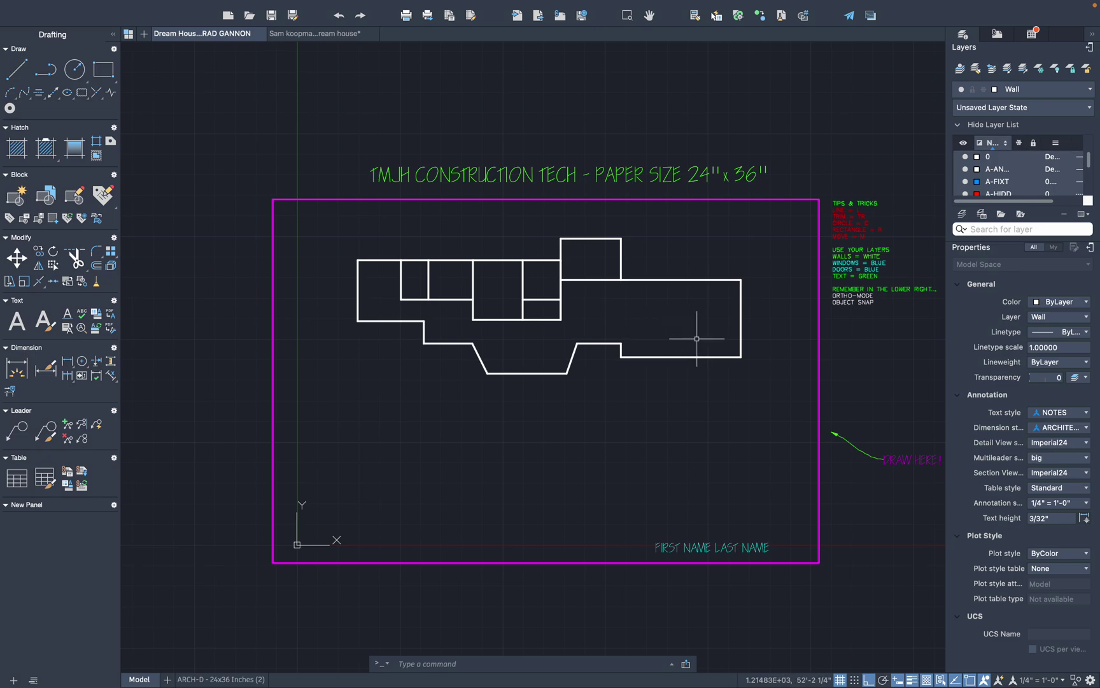
Replace the "FIRST NAME LAST NAME" placeholder inside the sheet border with the drafter's full name and save the drawing.
double_click(711, 547)
double_click(711, 547)
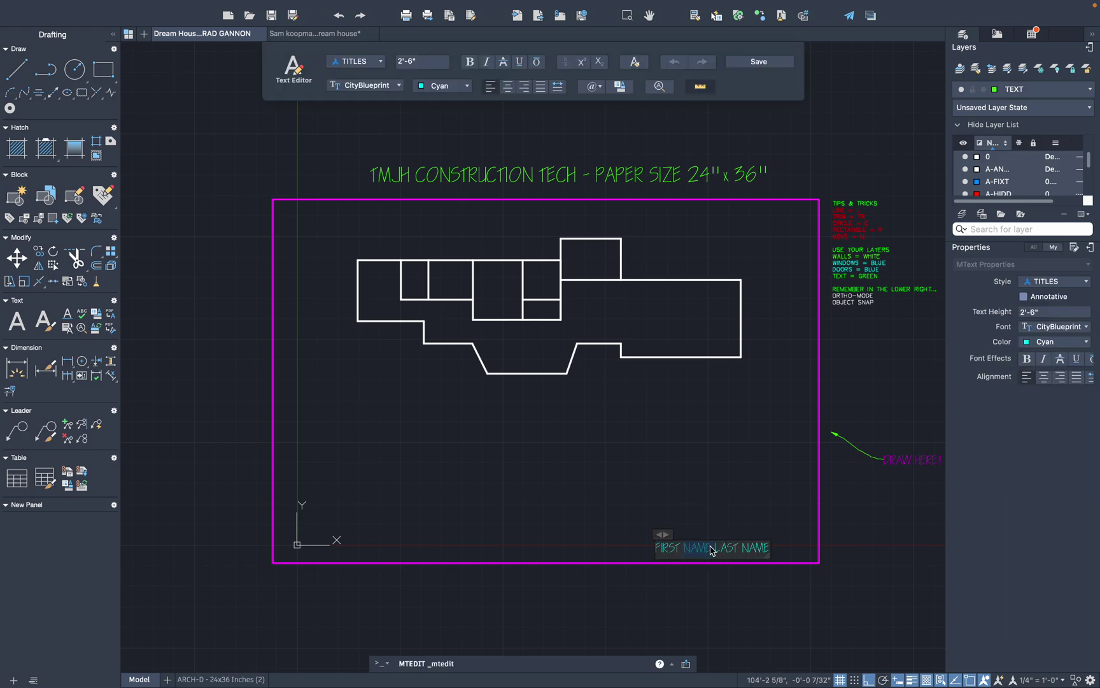
type("Bra")
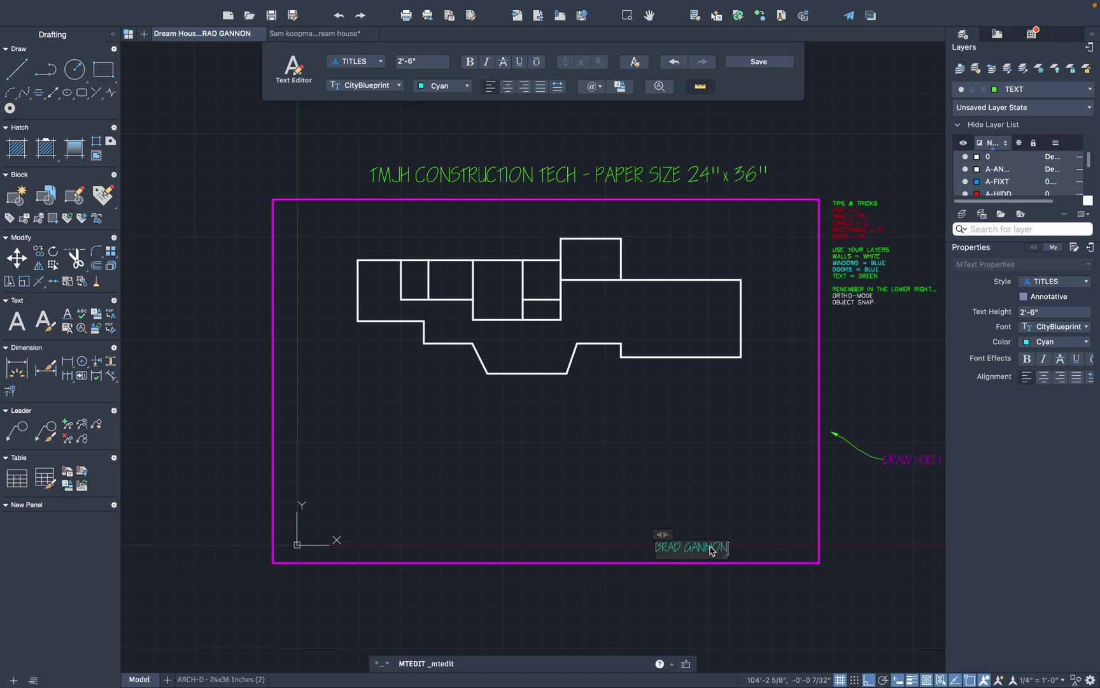
left_click(692, 536)
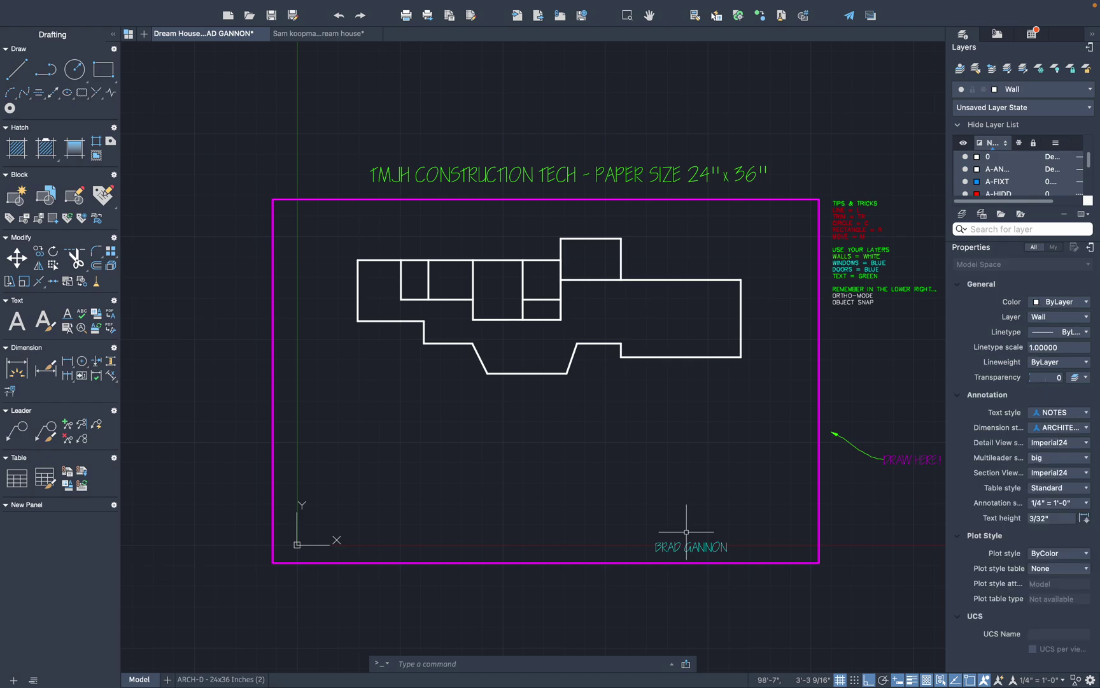
key("super+s")
Review the tips and tricks notes beside the sheet and compare the drawn walls with the reference floor plan.
scroll(868, 252, "up", 3)
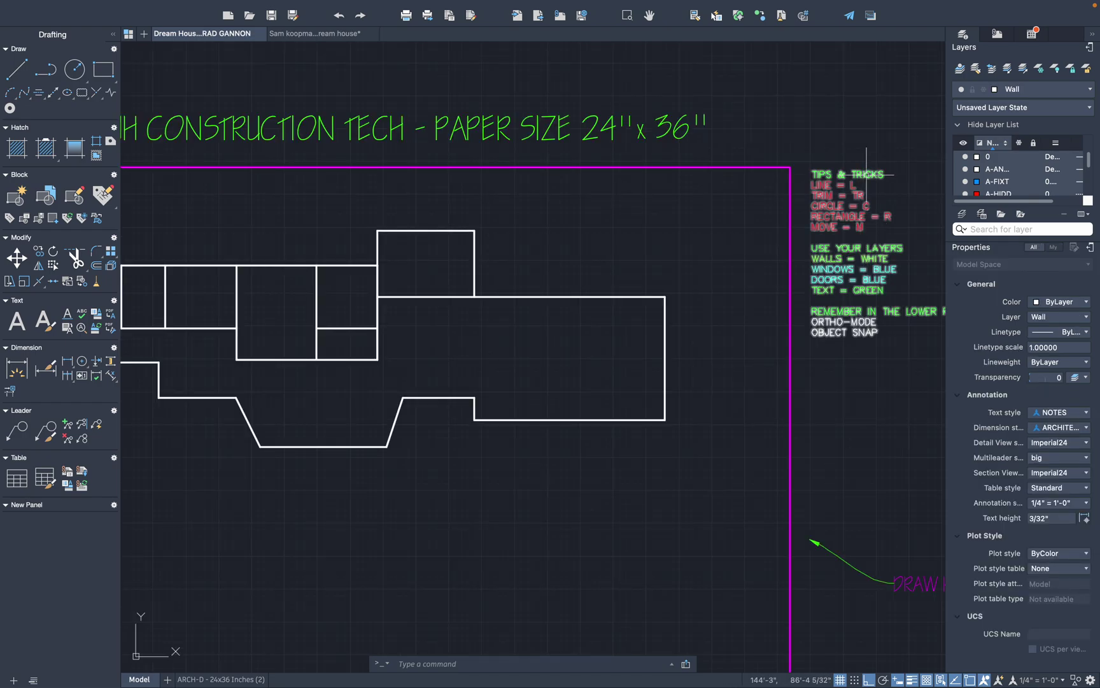
scroll(863, 204, "down", 3)
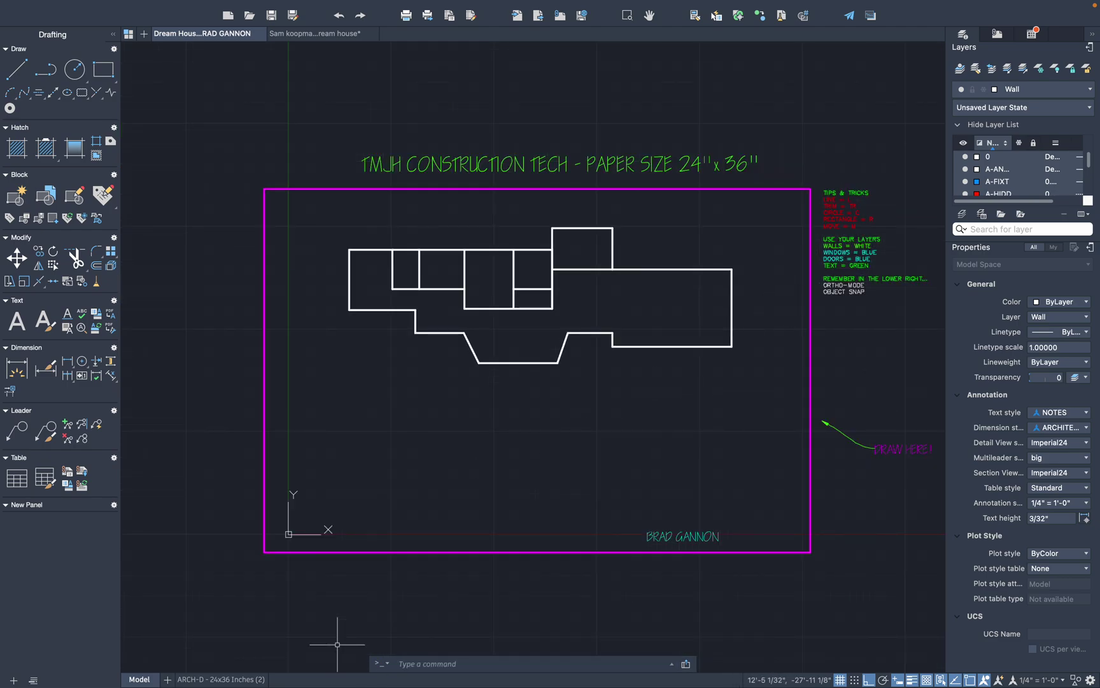
key("ctrl+Left")
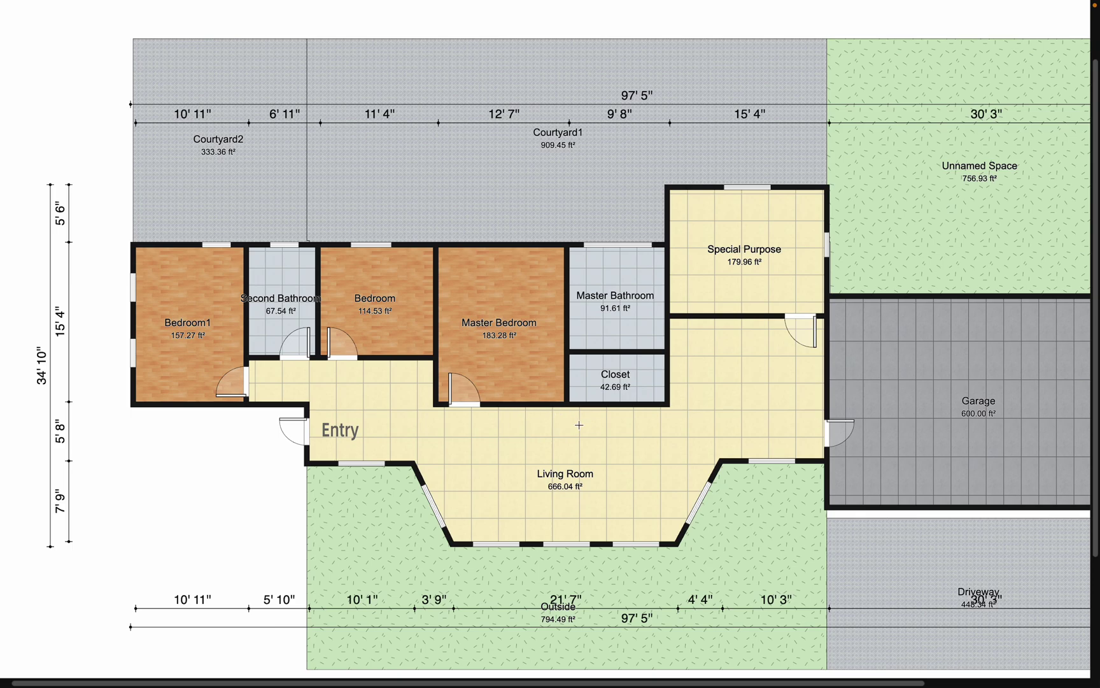
key("ctrl+Right")
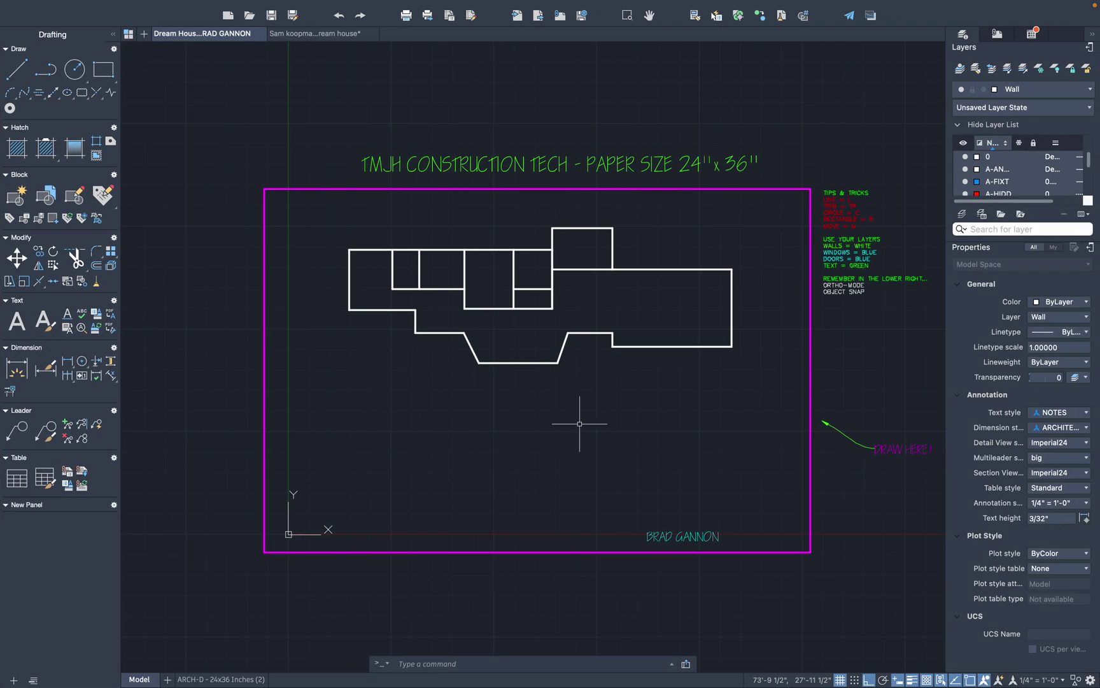
mouse_move(74, 5)
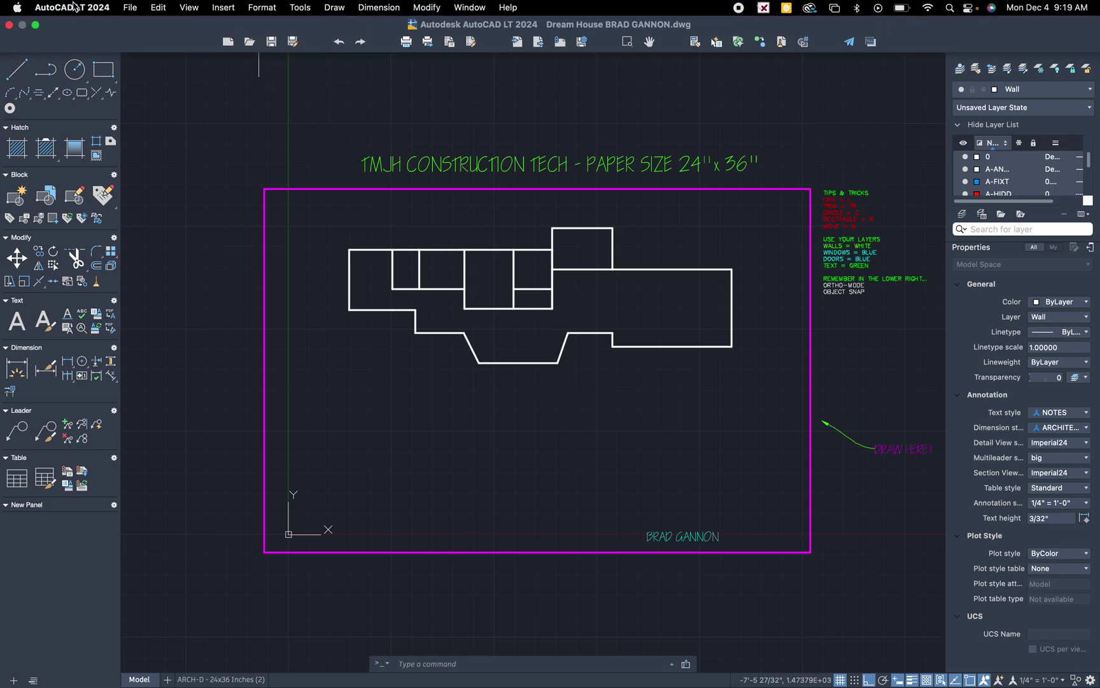